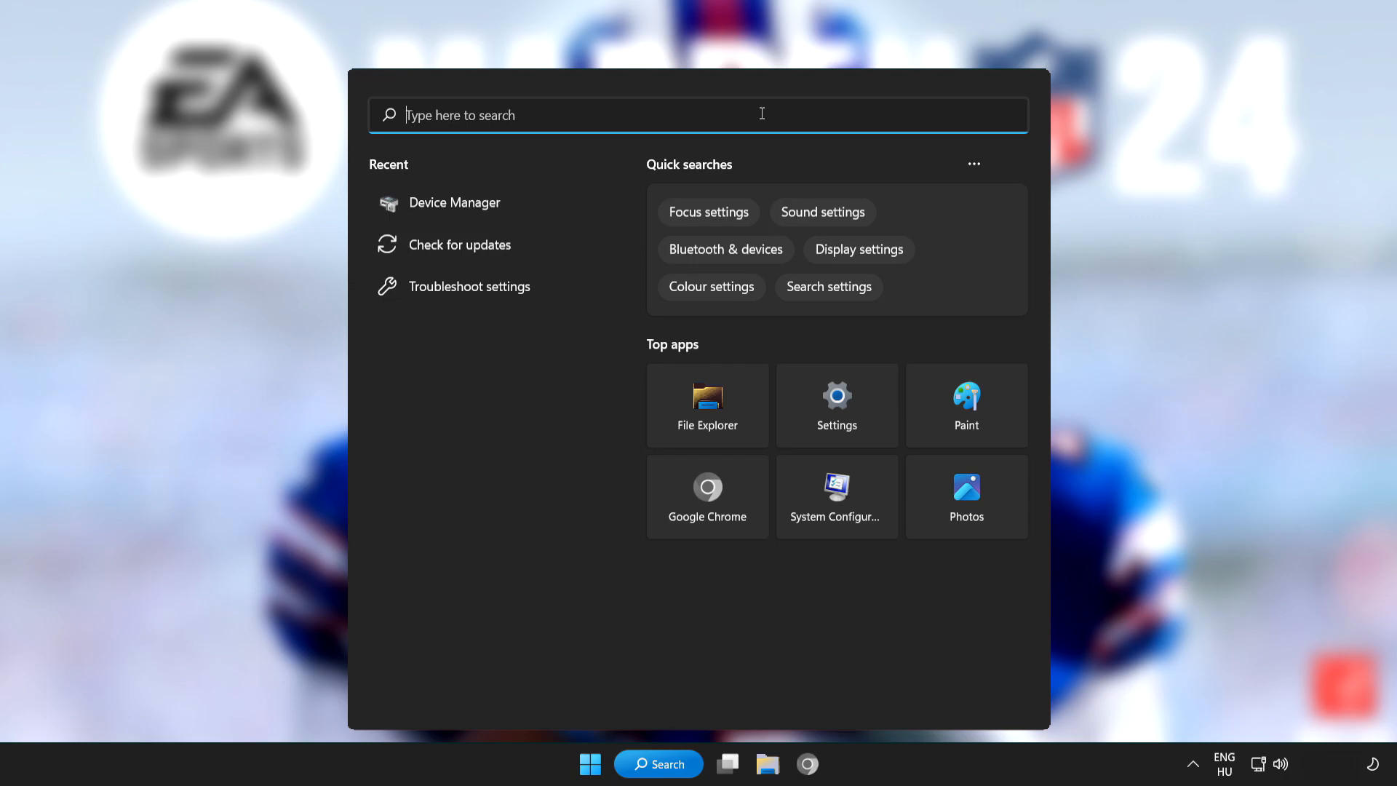
Search Windows for device manager, open Device Manager and maximize its window
{"action": "type", "text": "device"}
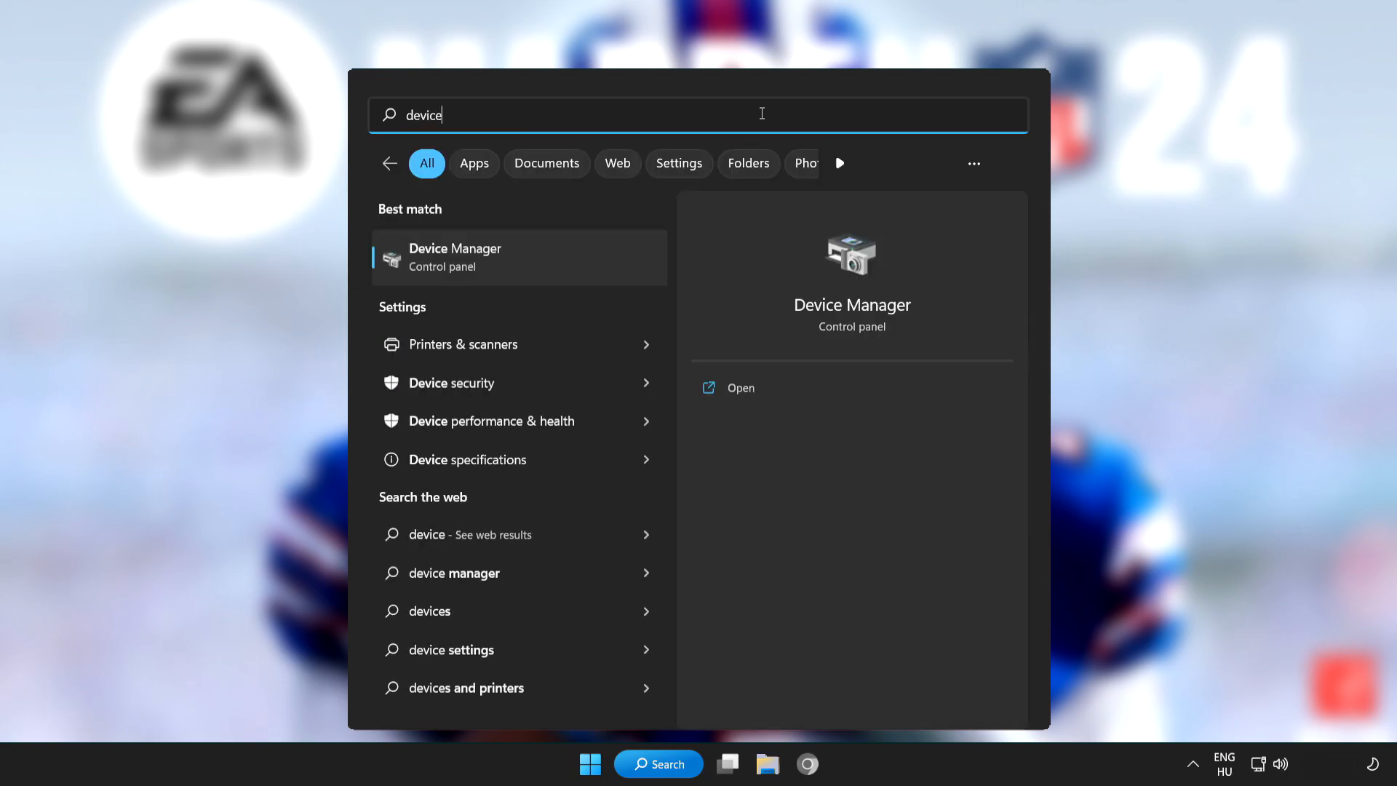
{"action": "type", "text": " manager"}
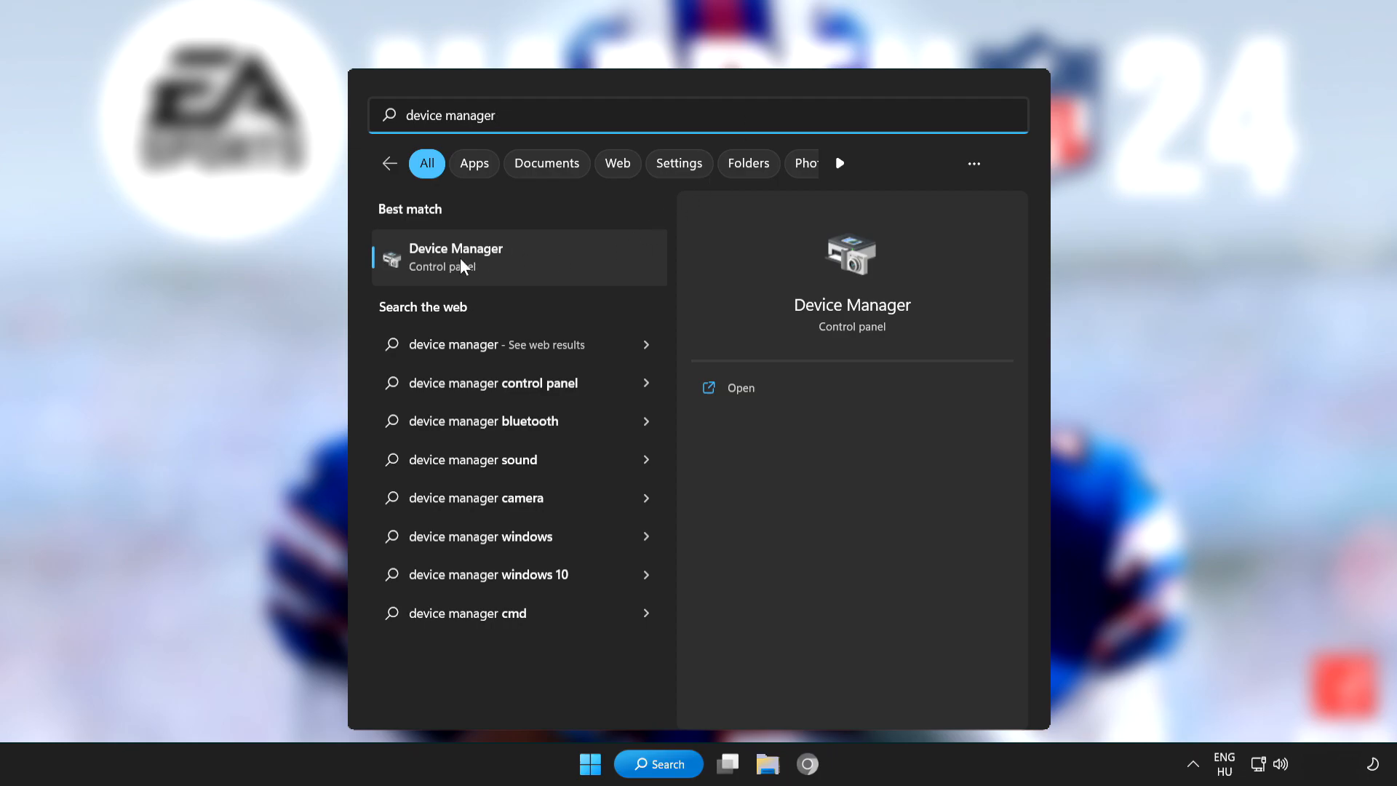
{"action": "left_click", "coordinate": [579, 255]}
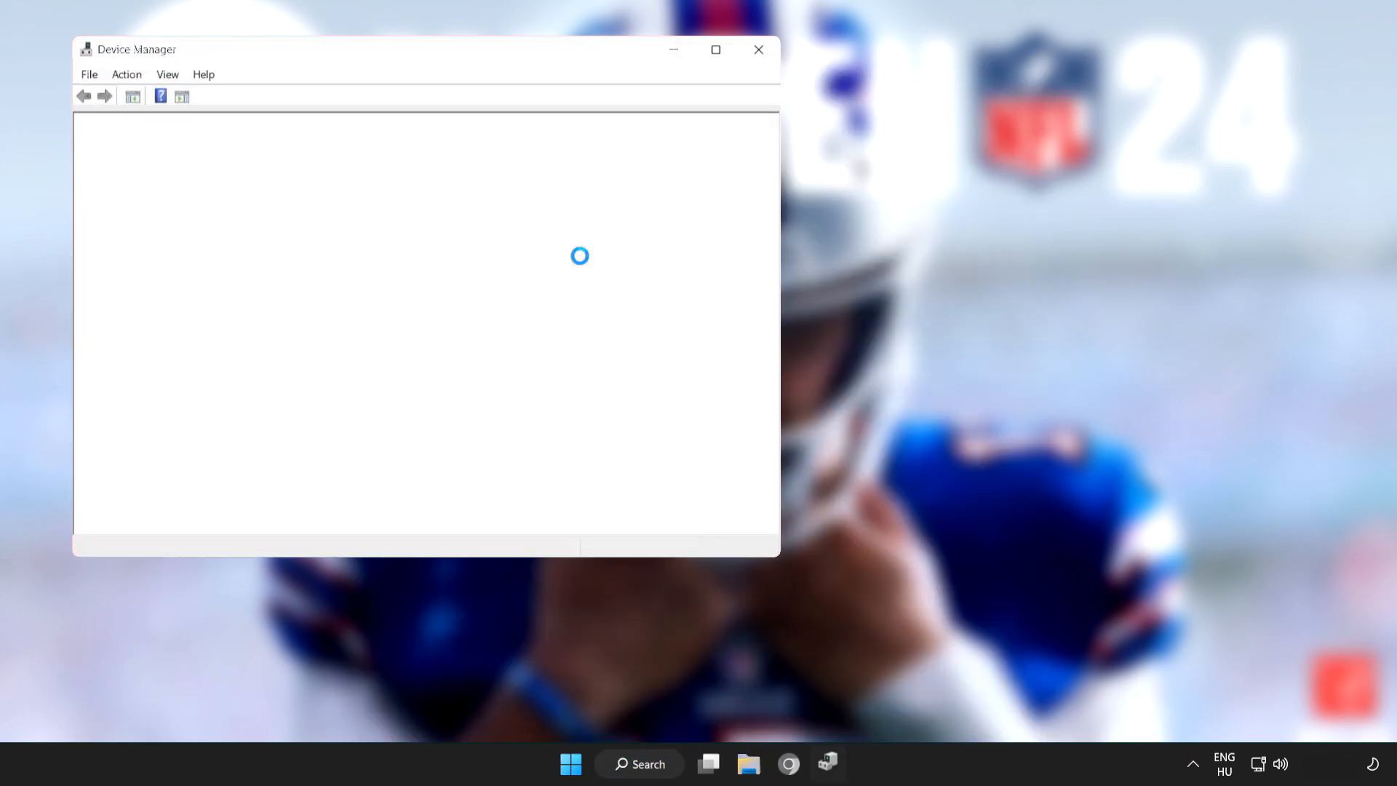
{"action": "left_click", "coordinate": [715, 55]}
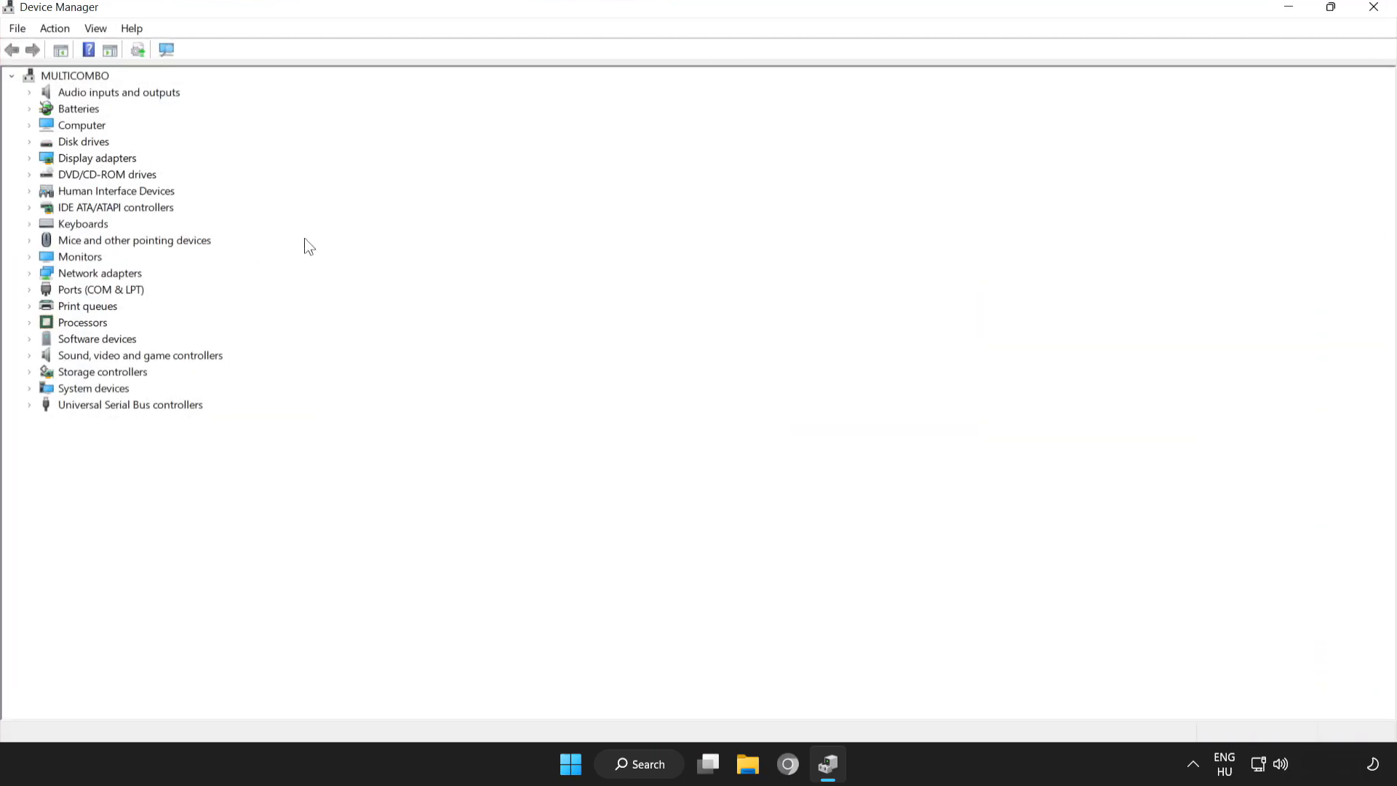
Run an automatic driver update search for the VMware SVGA 3D display adapter, and close Device Manager
{"action": "left_click", "coordinate": [51, 159]}
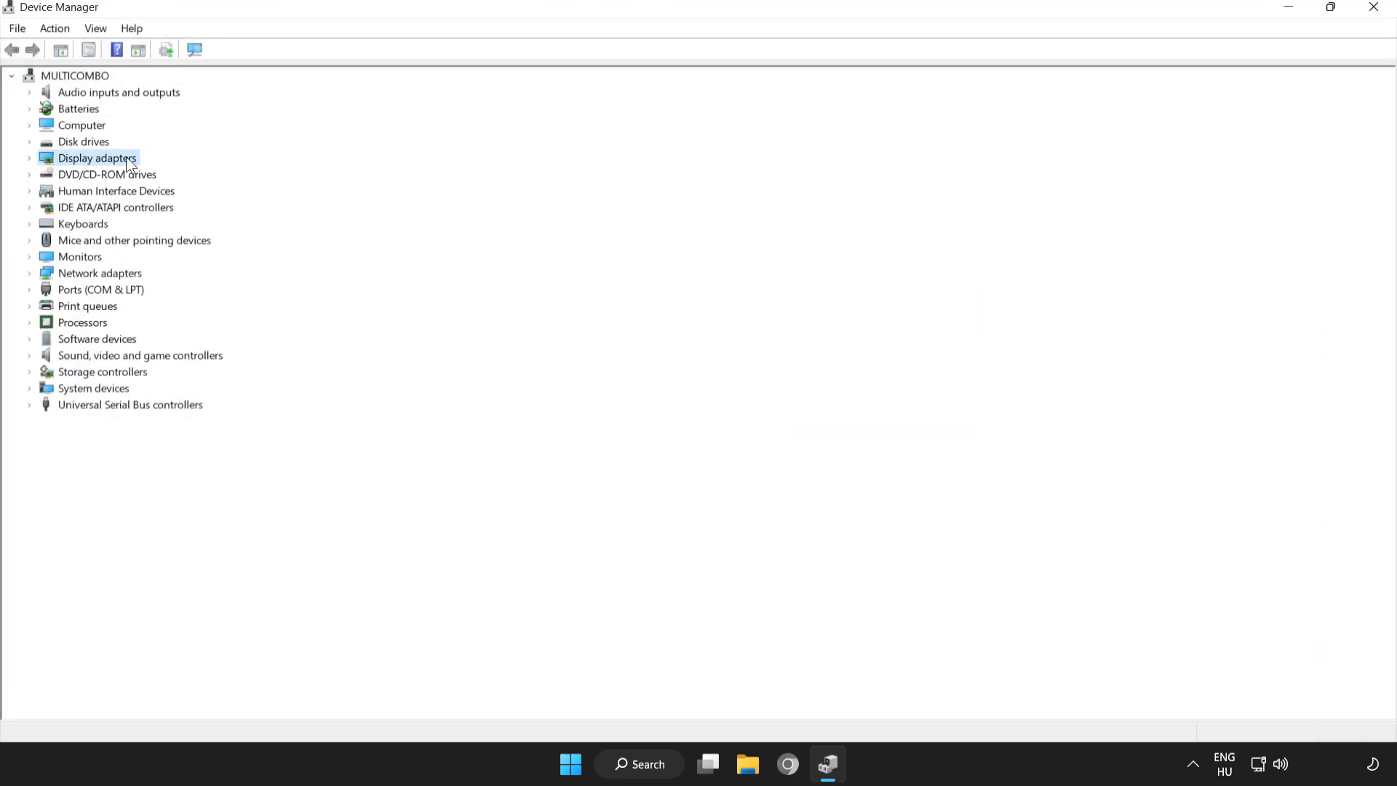
{"action": "left_click", "coordinate": [29, 159]}
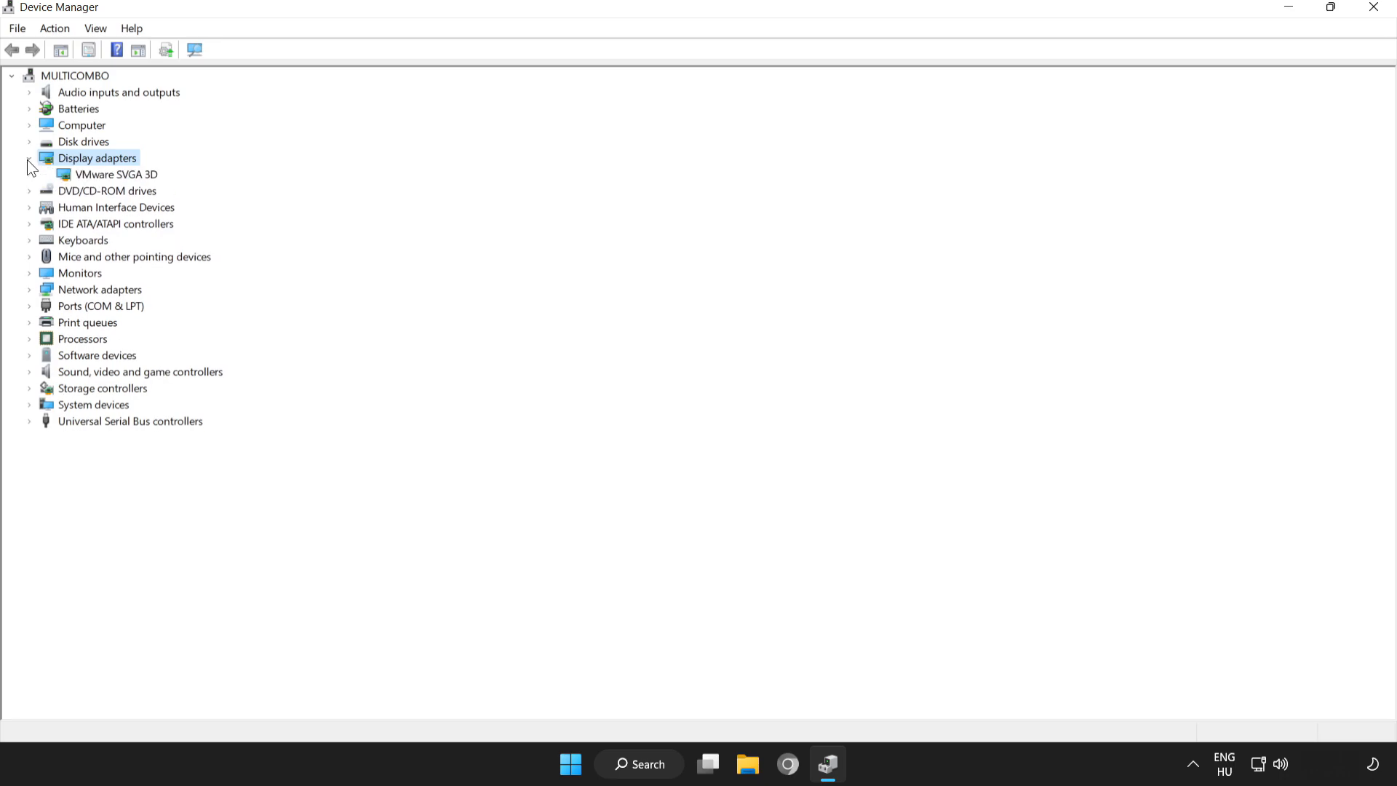
{"action": "left_click", "coordinate": [88, 177]}
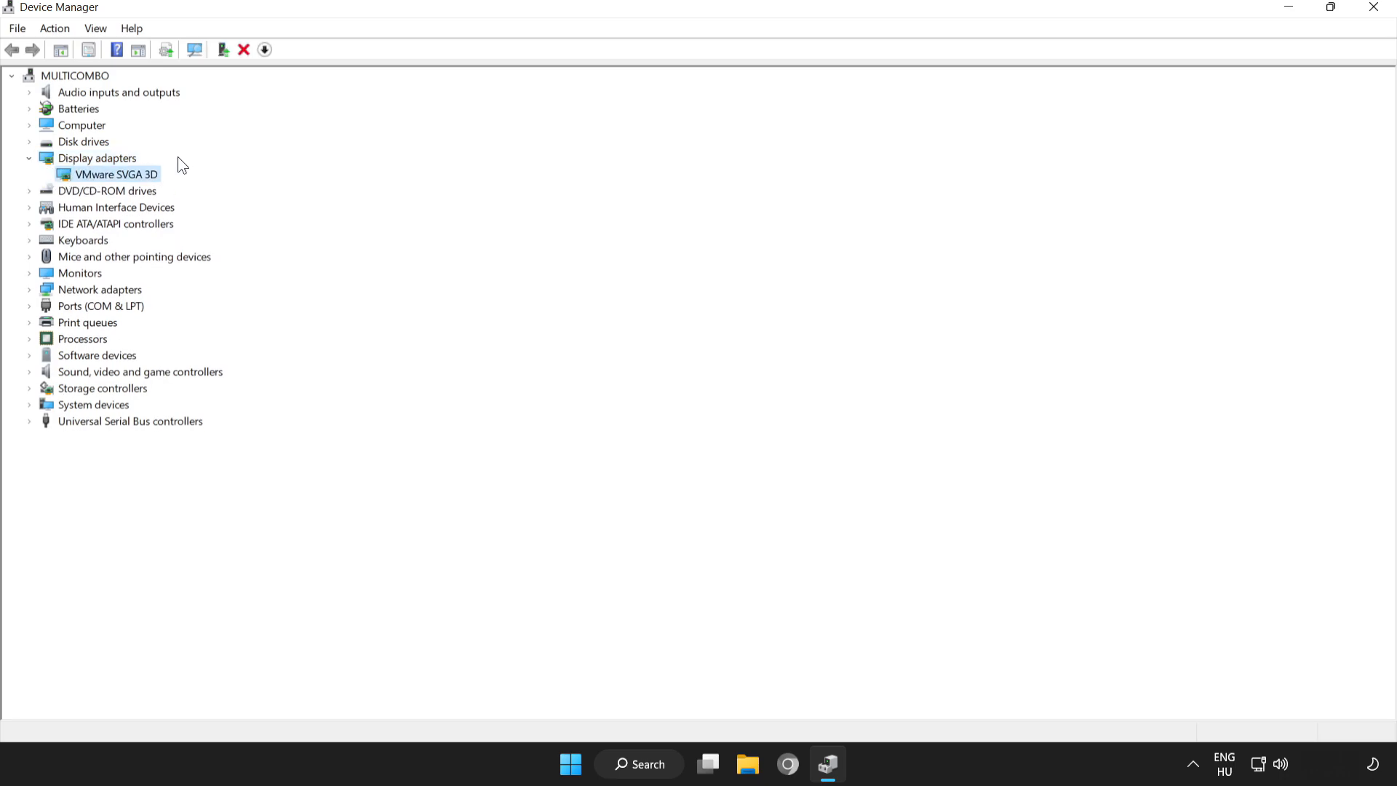
{"action": "right_click", "coordinate": [105, 178]}
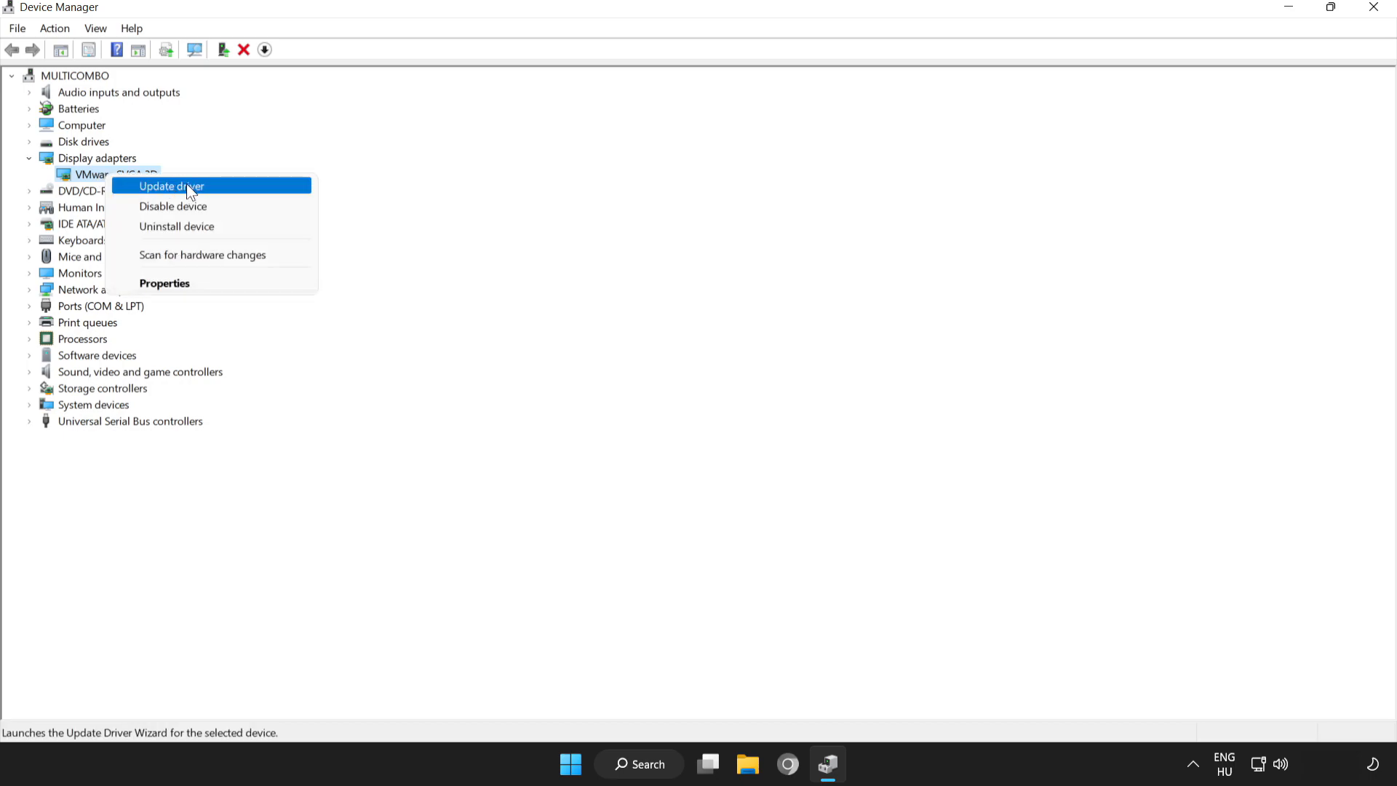
{"action": "left_click", "coordinate": [171, 186]}
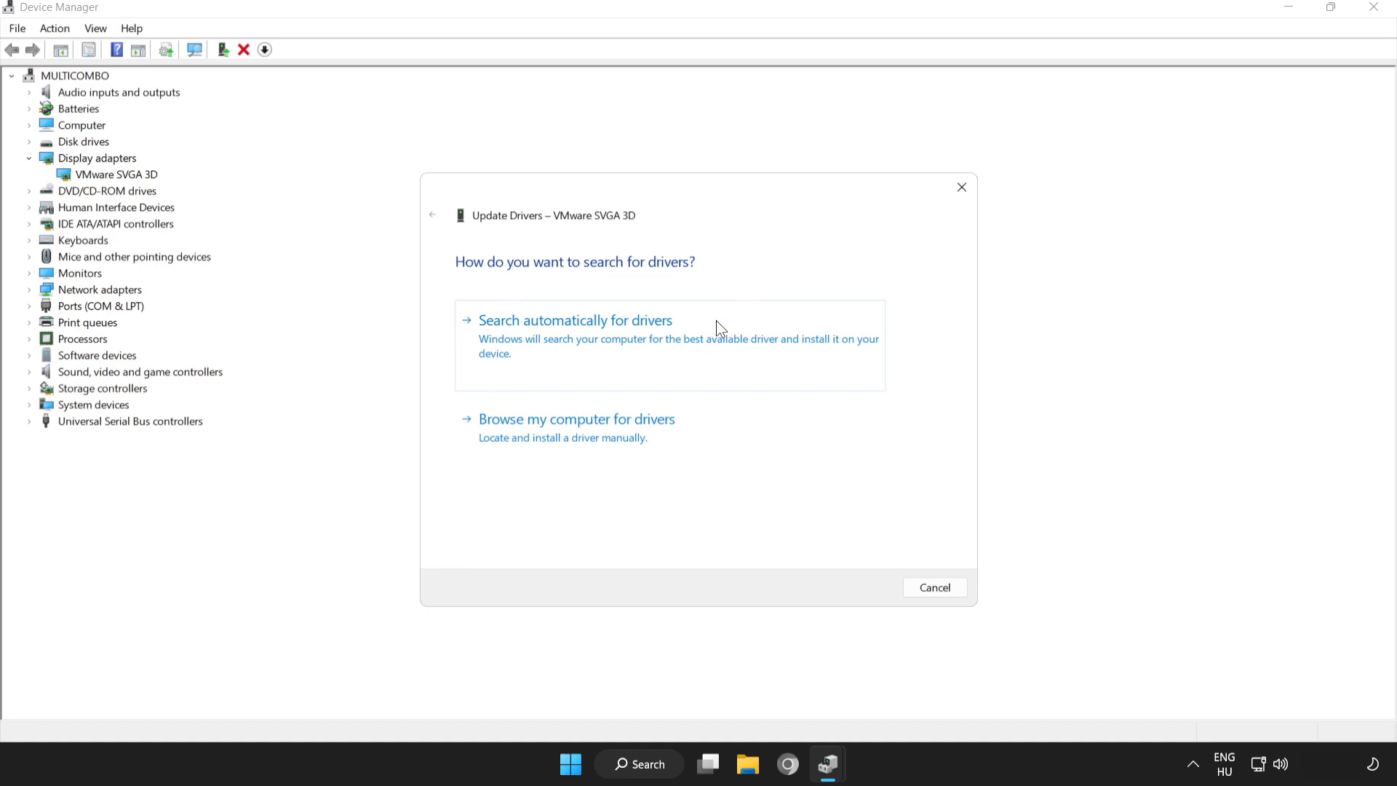
{"action": "left_click", "coordinate": [593, 331]}
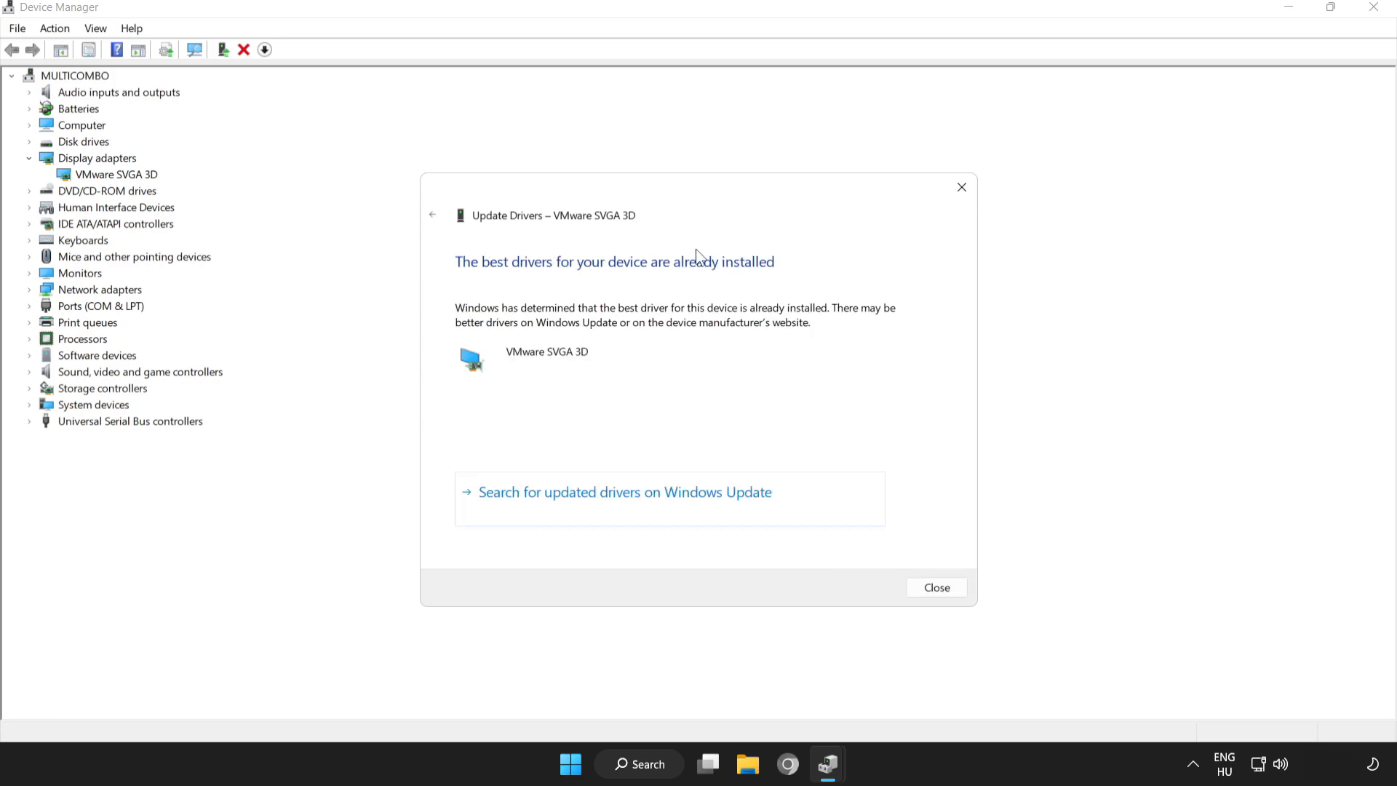
{"action": "left_click", "coordinate": [945, 588]}
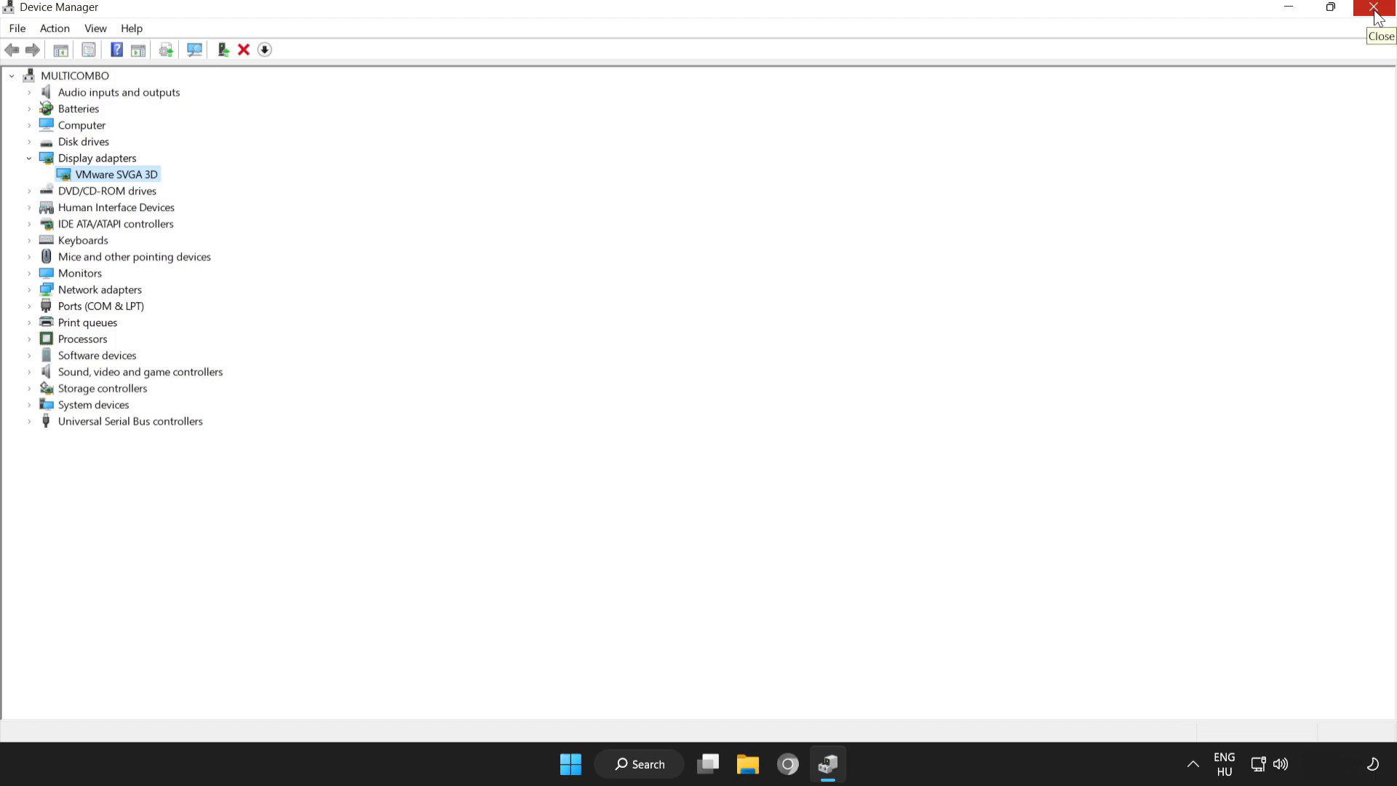
{"action": "left_click", "coordinate": [1374, 9]}
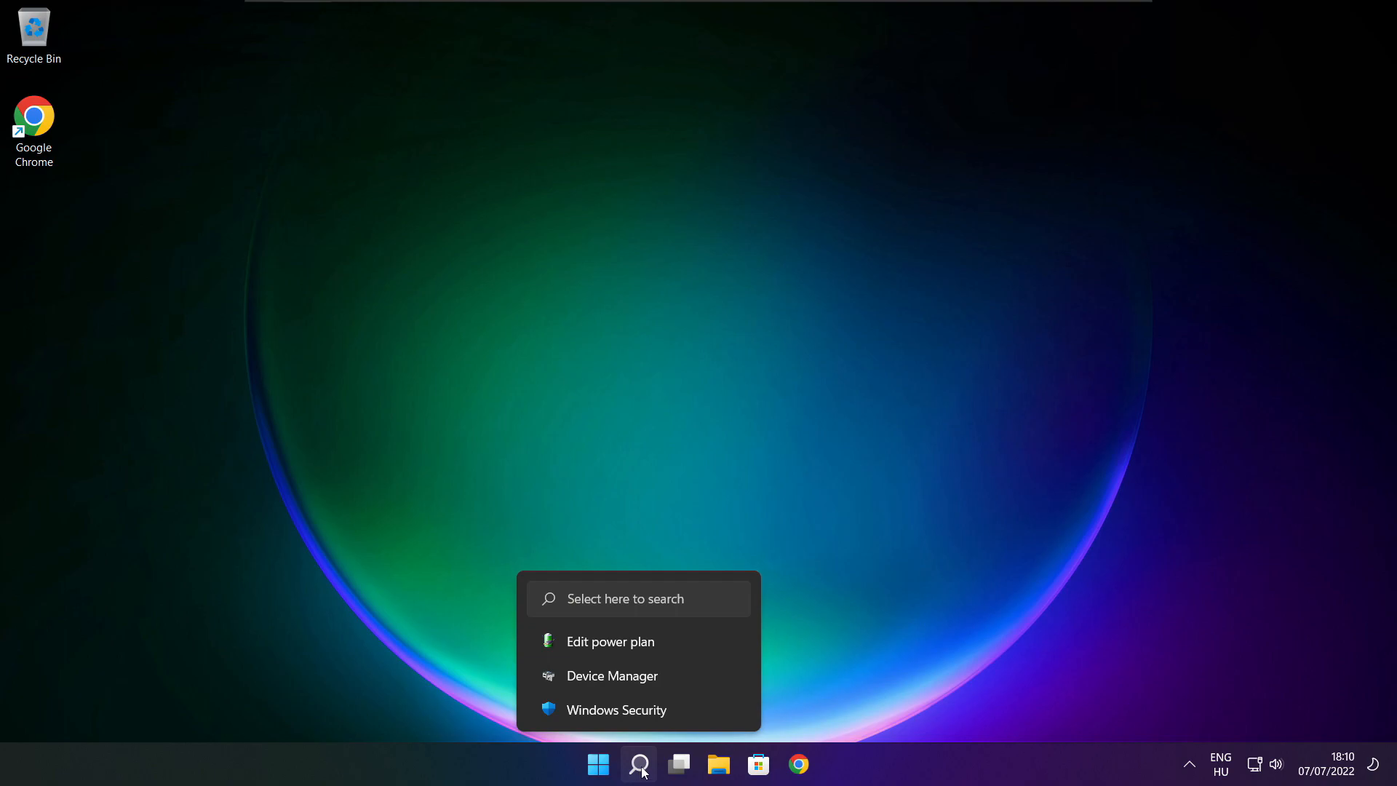
Search Windows for edit power plan and open the Edit Plan Settings page
{"action": "left_click", "coordinate": [642, 768]}
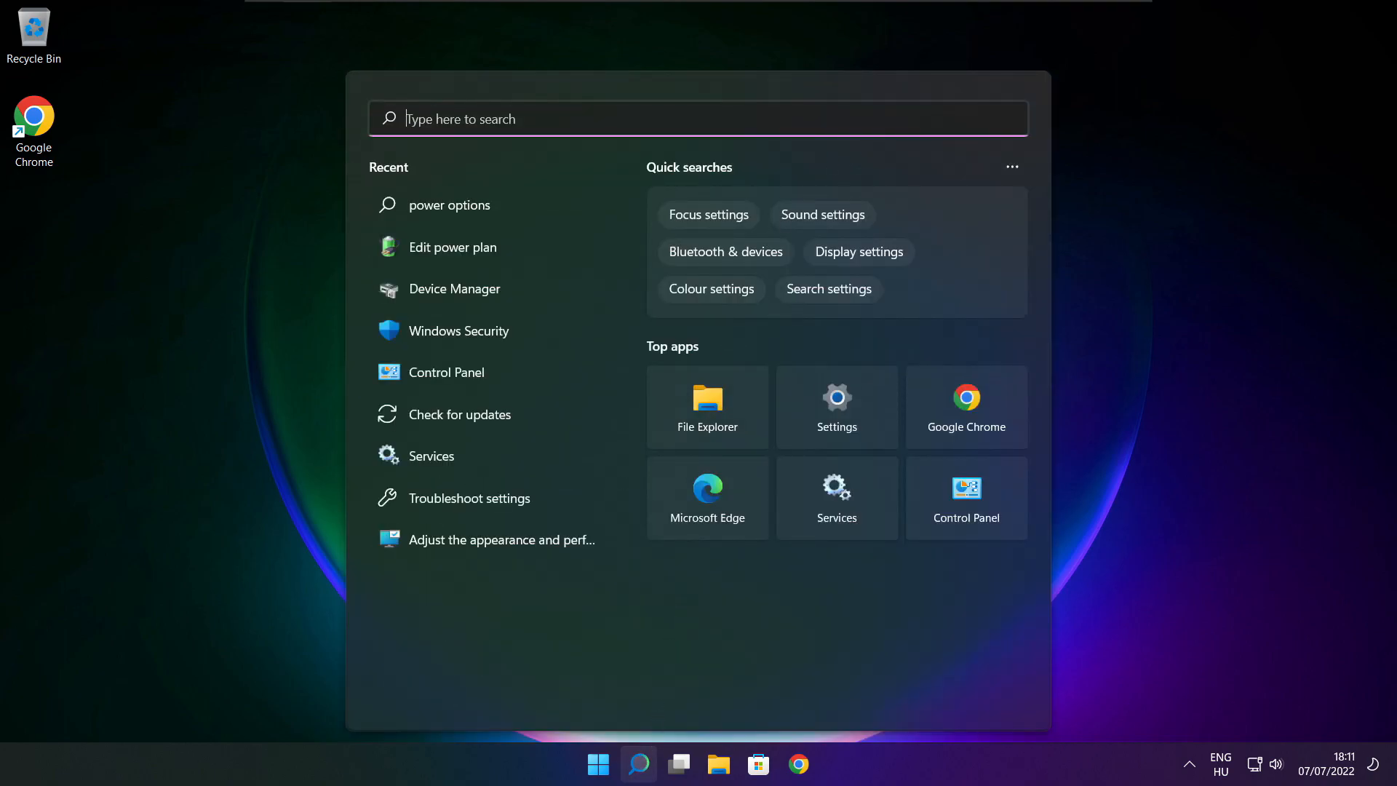
{"action": "type", "text": "edit p"}
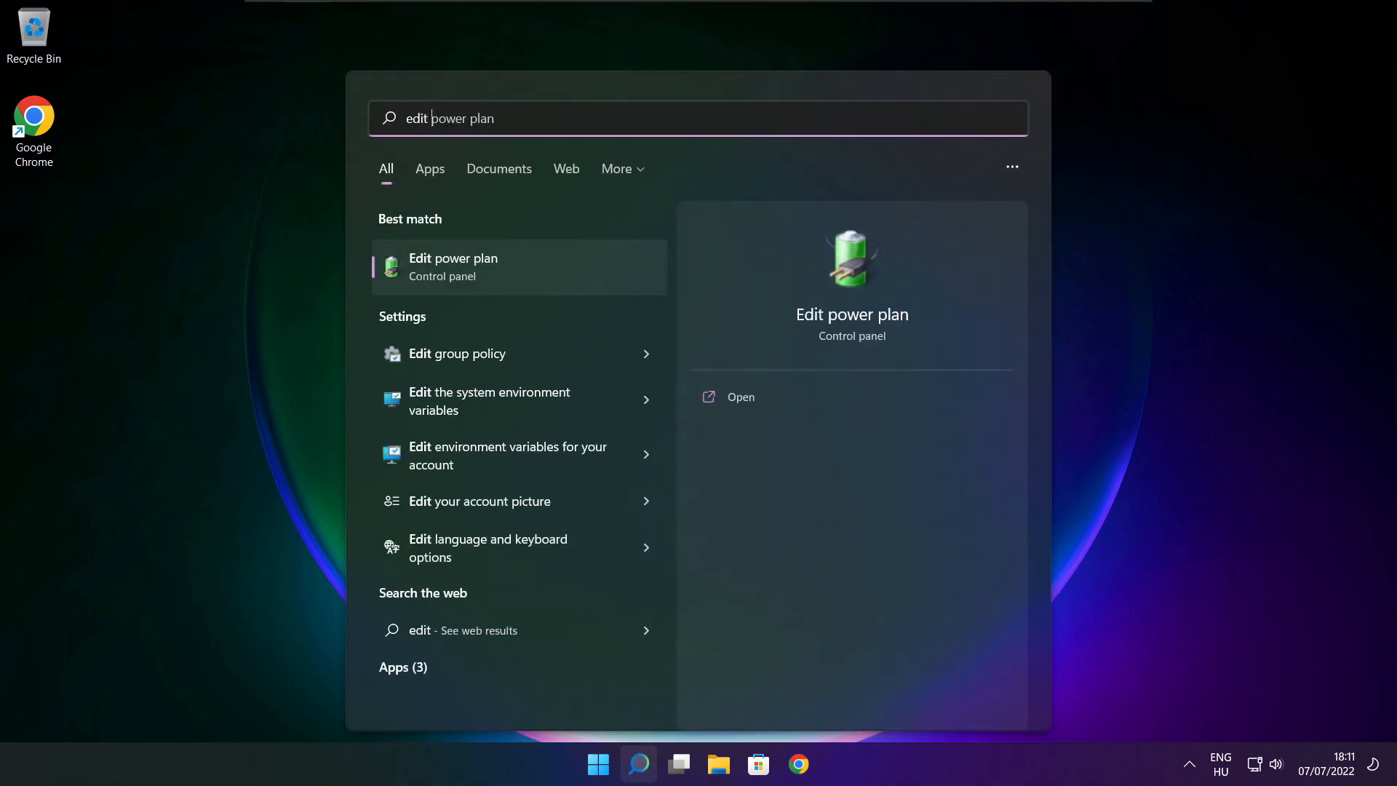
{"action": "type", "text": "ower plan"}
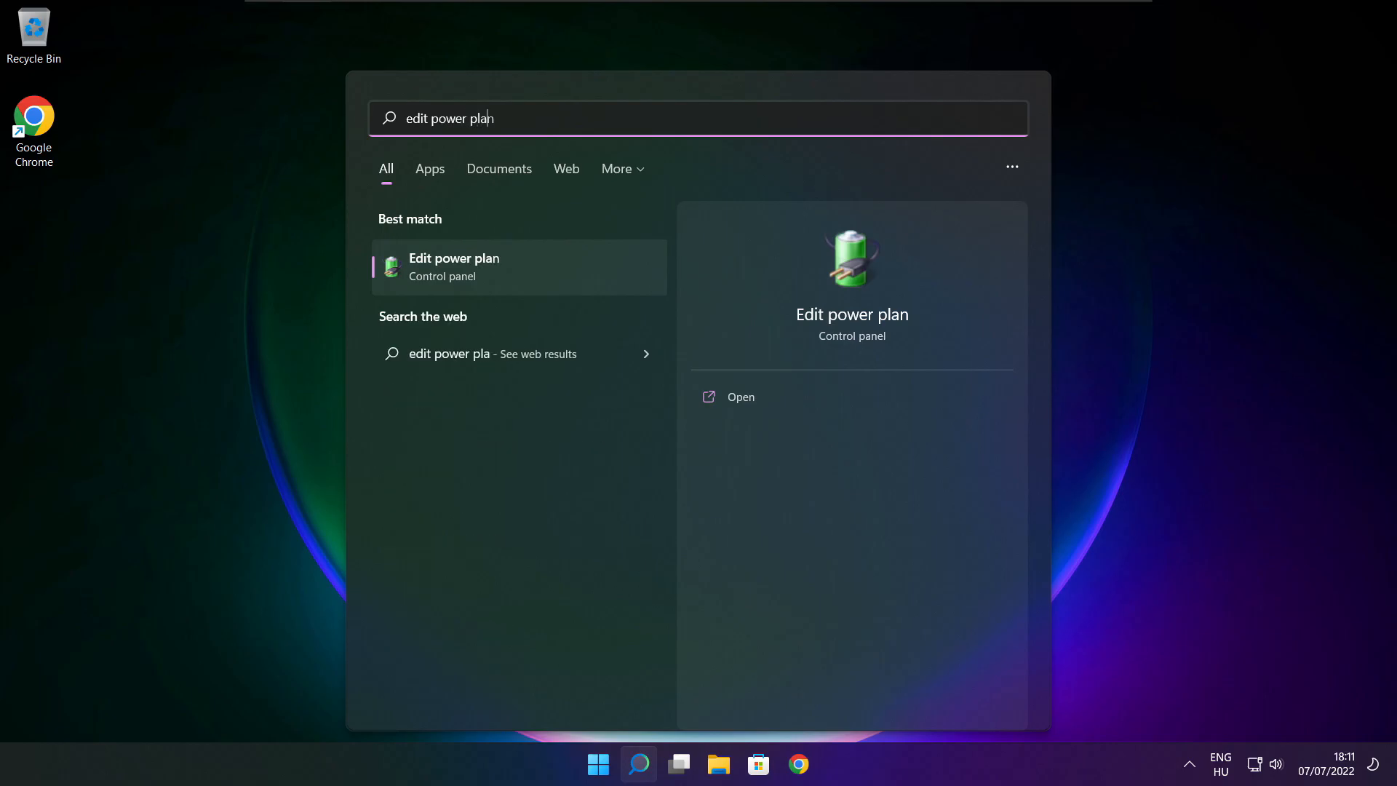
{"action": "left_click", "coordinate": [552, 272]}
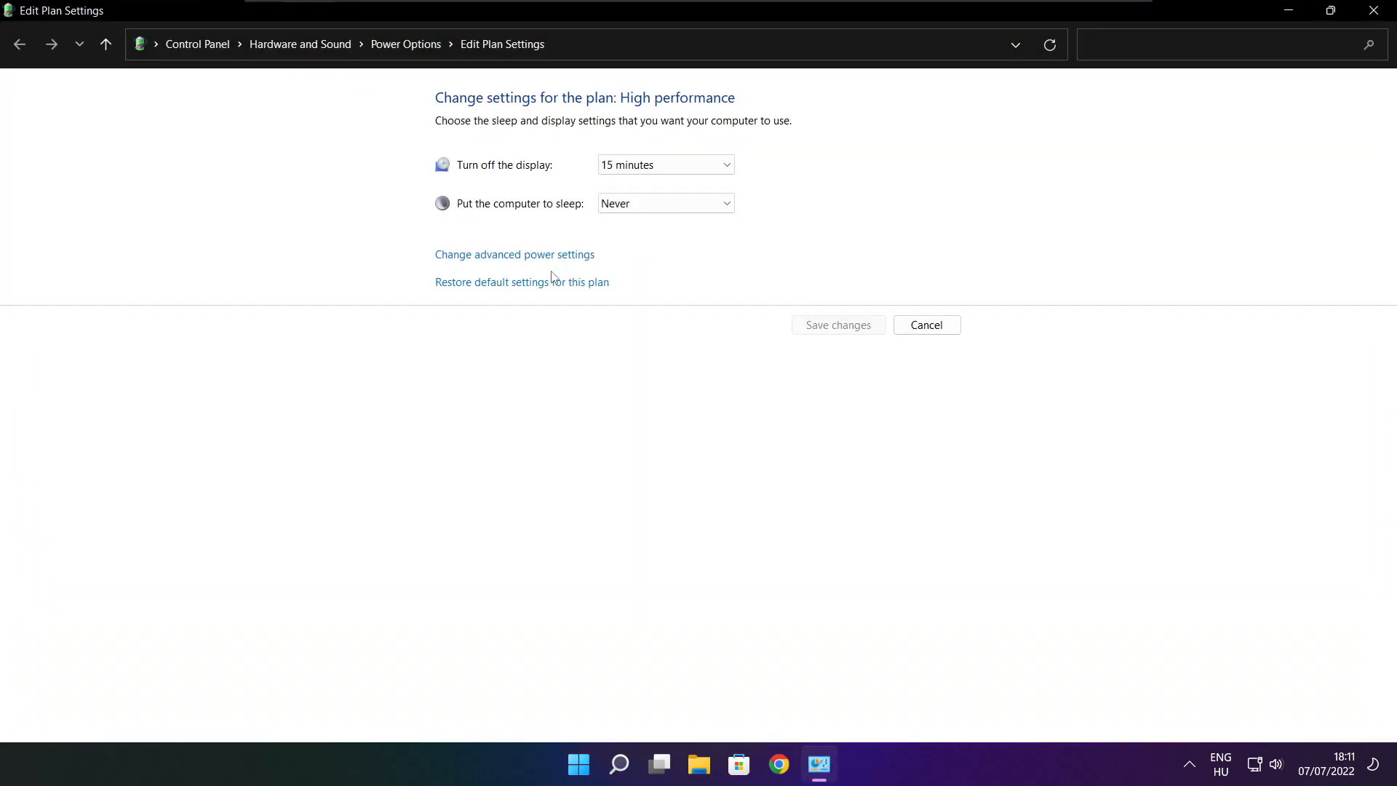
Select the High performance power plan in Power Options and close the window
{"action": "left_click", "coordinate": [416, 54]}
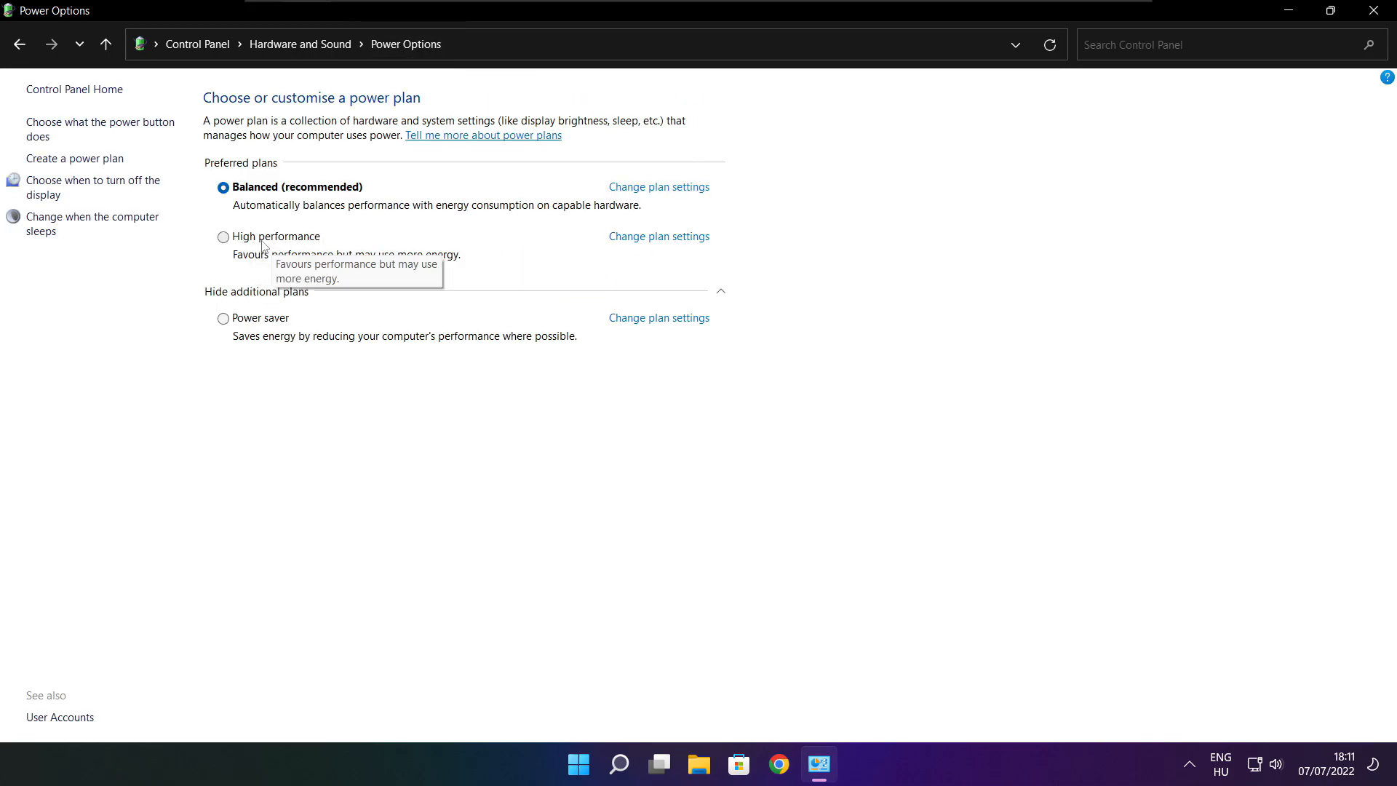
{"action": "left_click", "coordinate": [289, 243]}
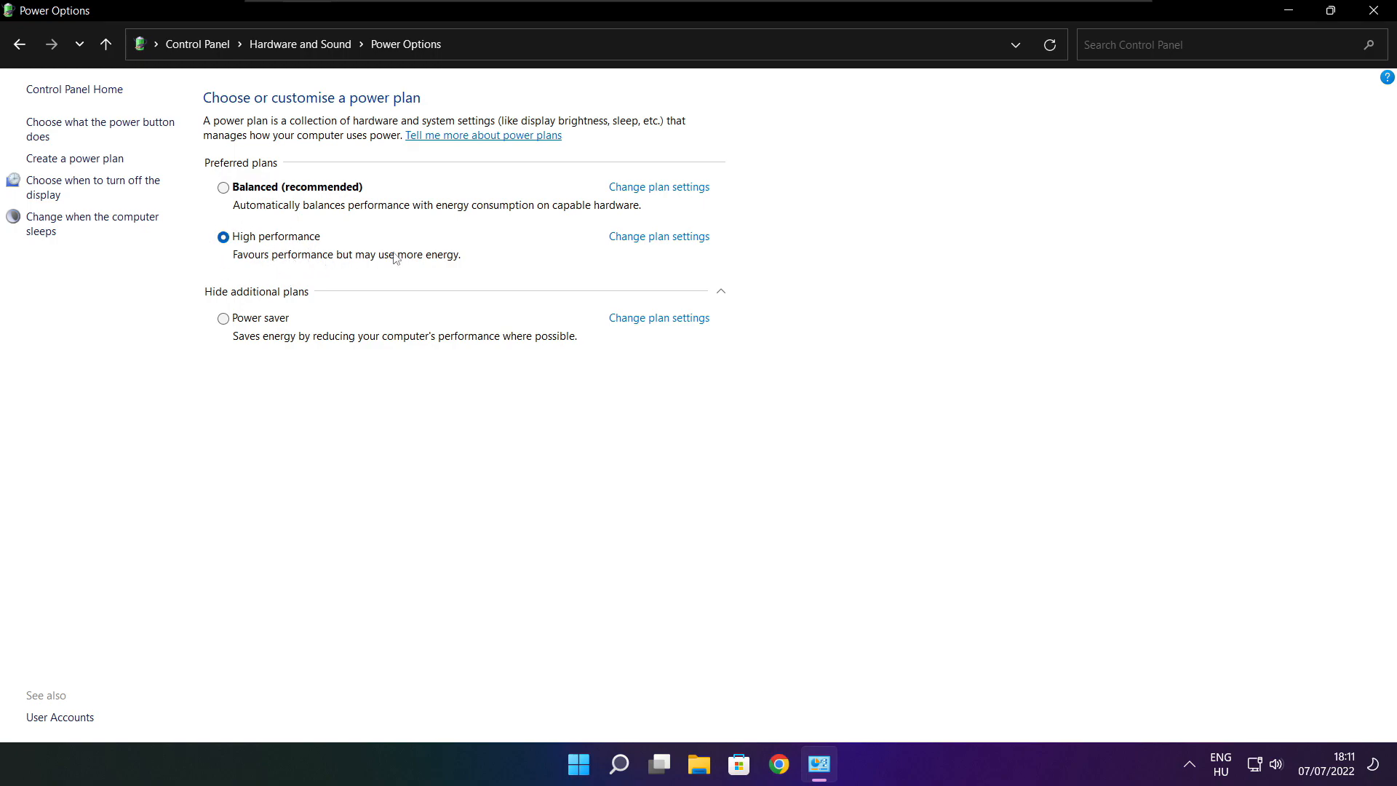
{"action": "left_click", "coordinate": [1378, 10]}
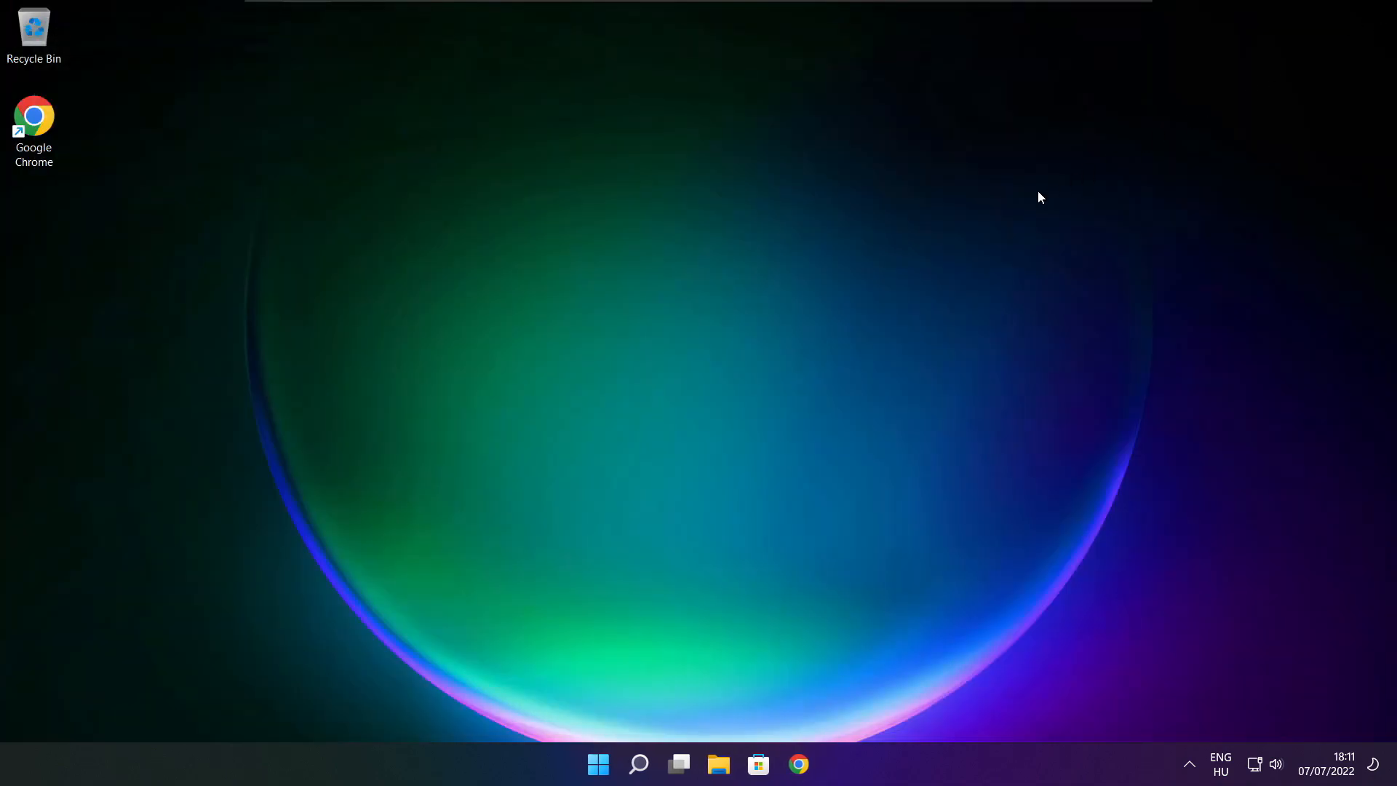
Search Windows for game mode, open the Game Mode settings and make sure Game Mode is on
{"action": "left_click", "coordinate": [640, 766]}
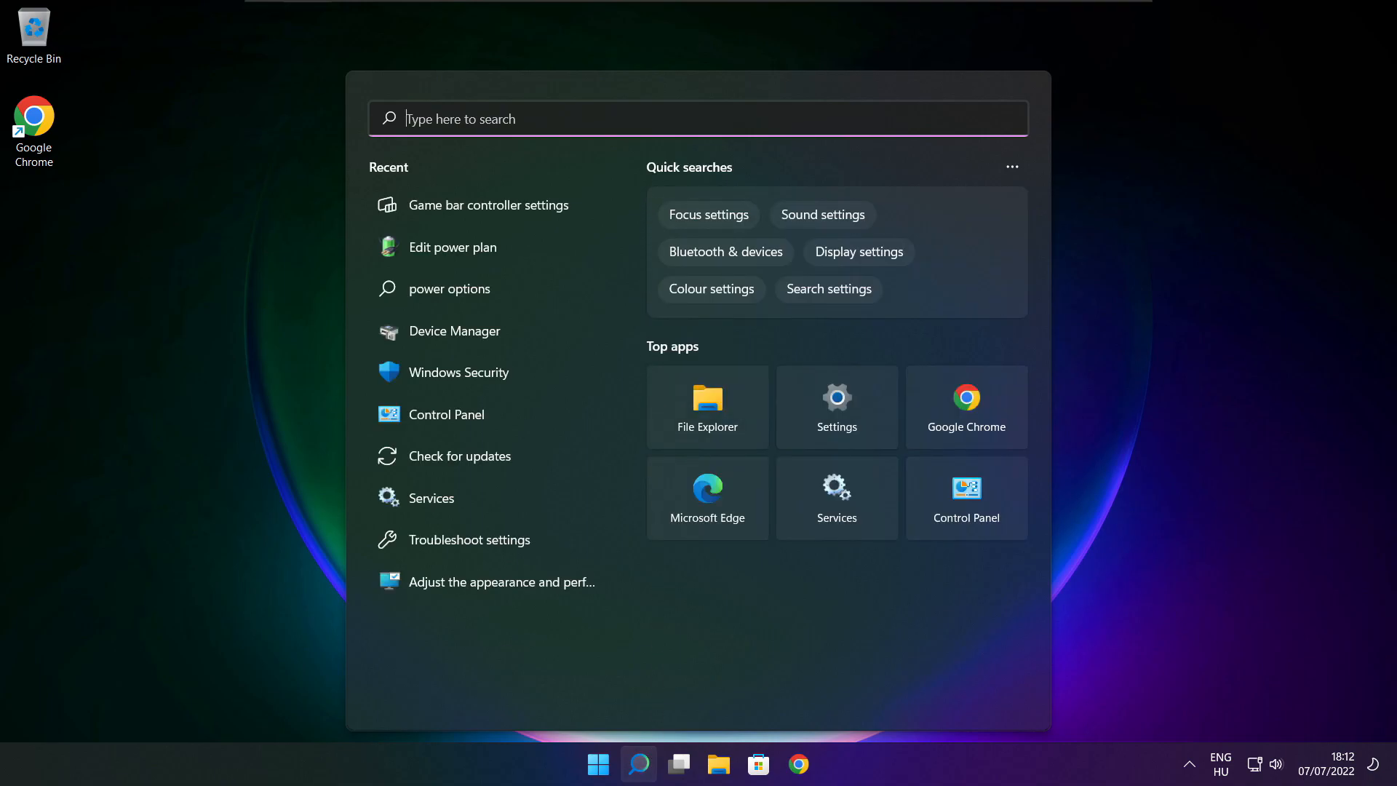
{"action": "type", "text": "game mo"}
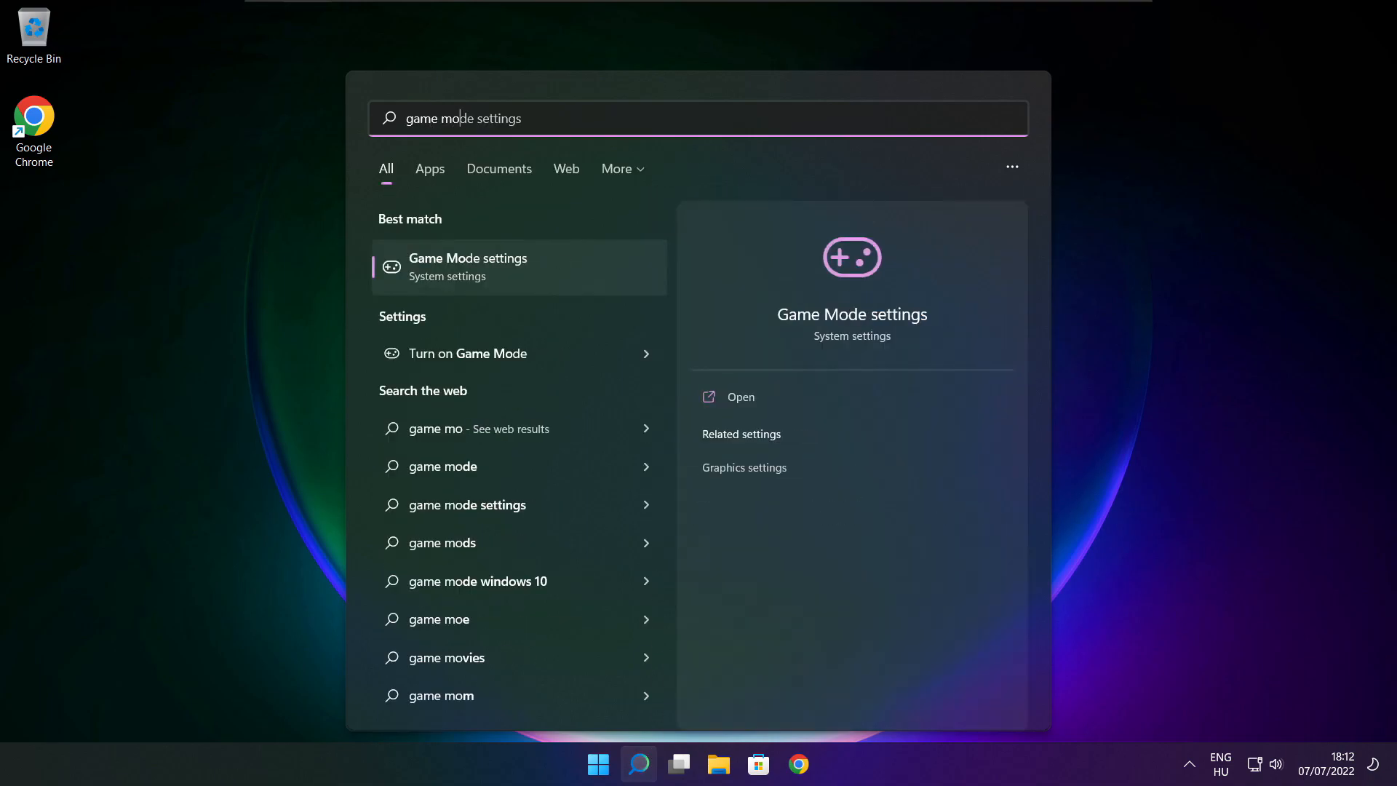
{"action": "type", "text": "de"}
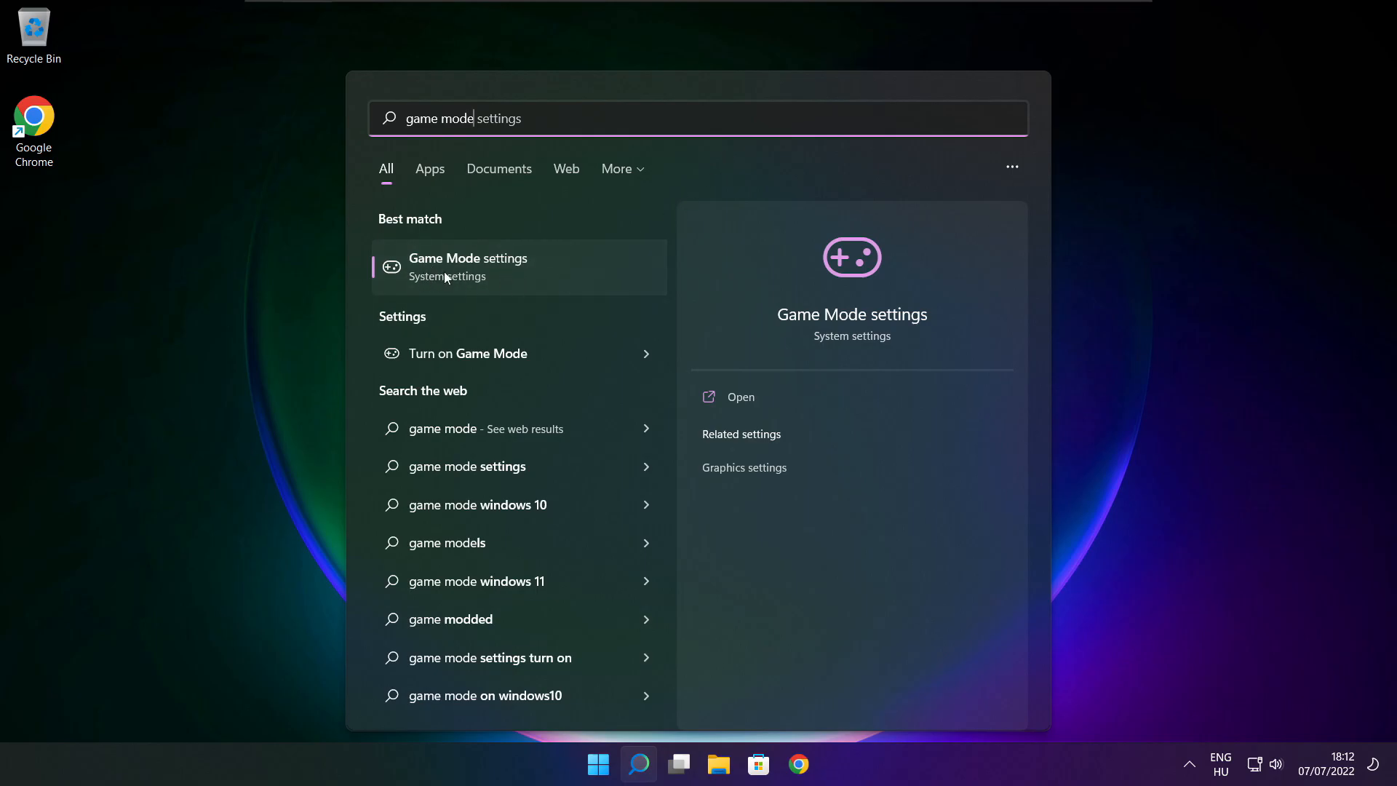
{"action": "left_click", "coordinate": [553, 267]}
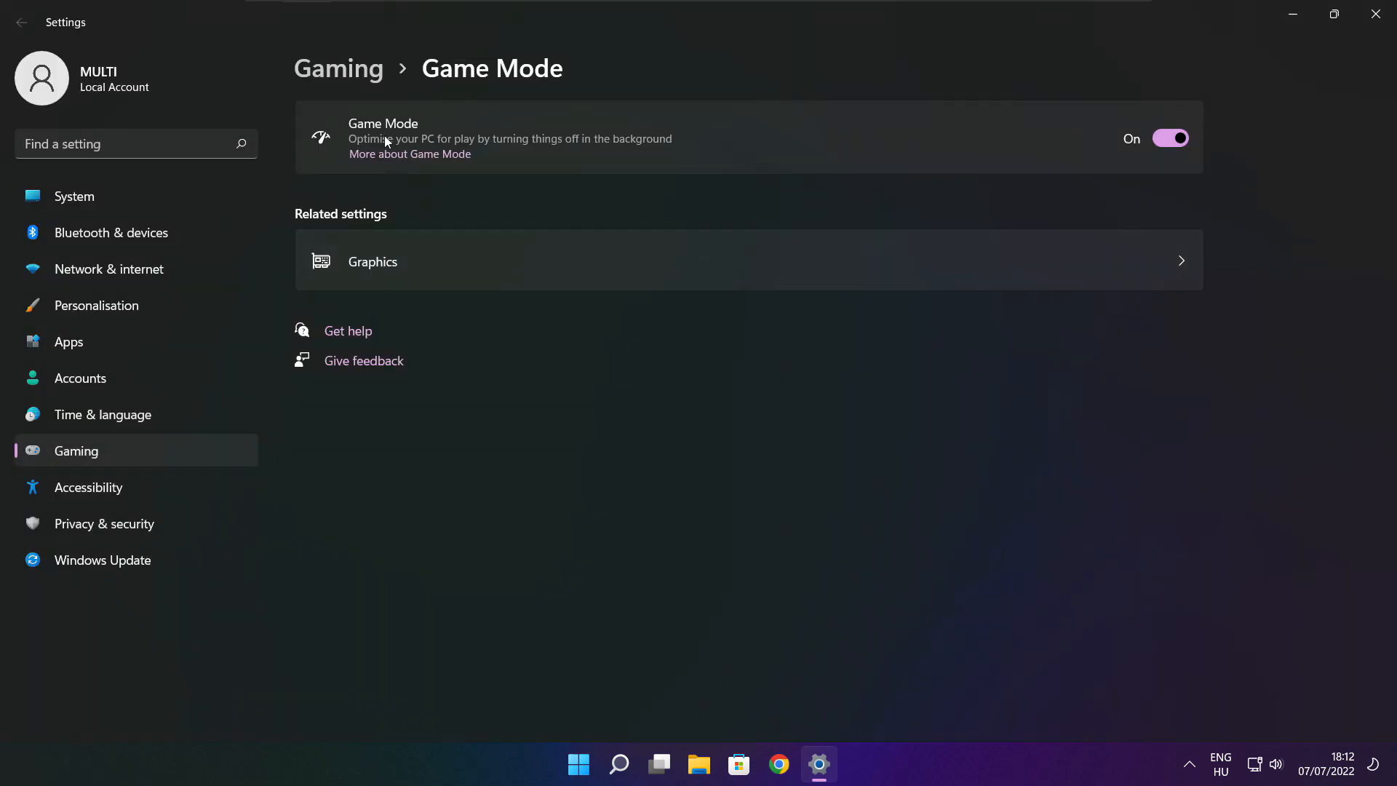
{"action": "left_click", "coordinate": [1181, 138]}
{"action": "left_click", "coordinate": [1181, 138]}
In the Xbox Game Bar gaming settings, make sure opening it with the controller button is off, and close Settings
{"action": "left_click", "coordinate": [344, 73]}
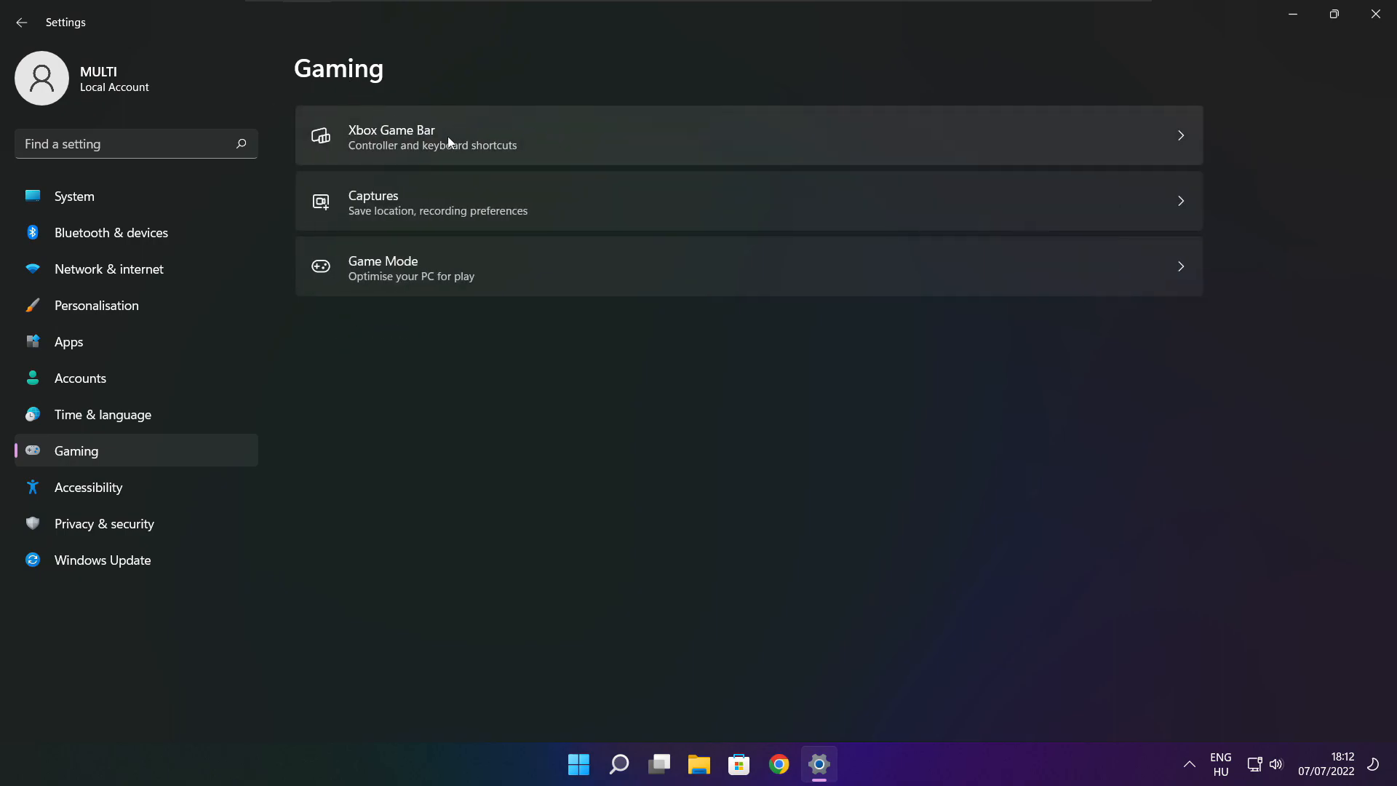
{"action": "left_click", "coordinate": [570, 153]}
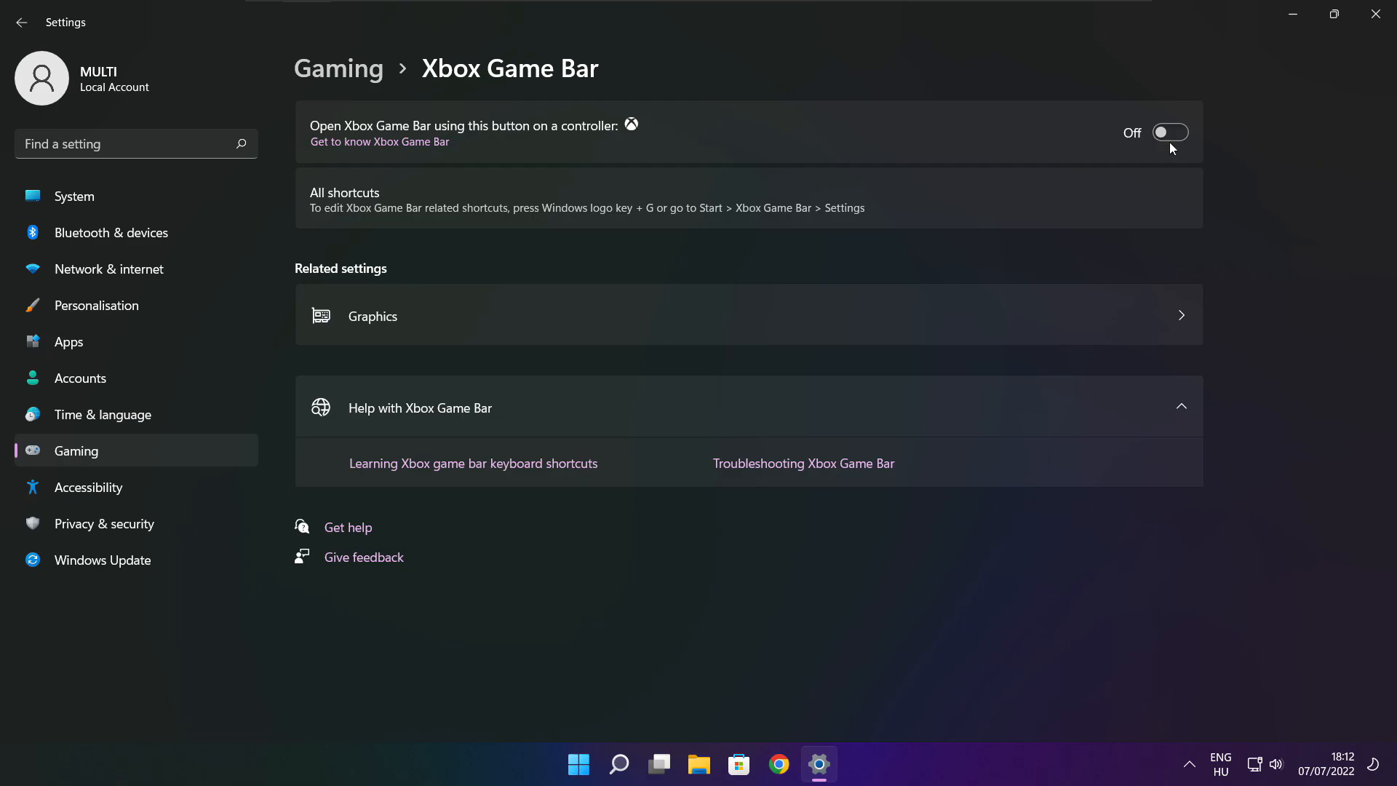
{"action": "left_click", "coordinate": [1376, 23]}
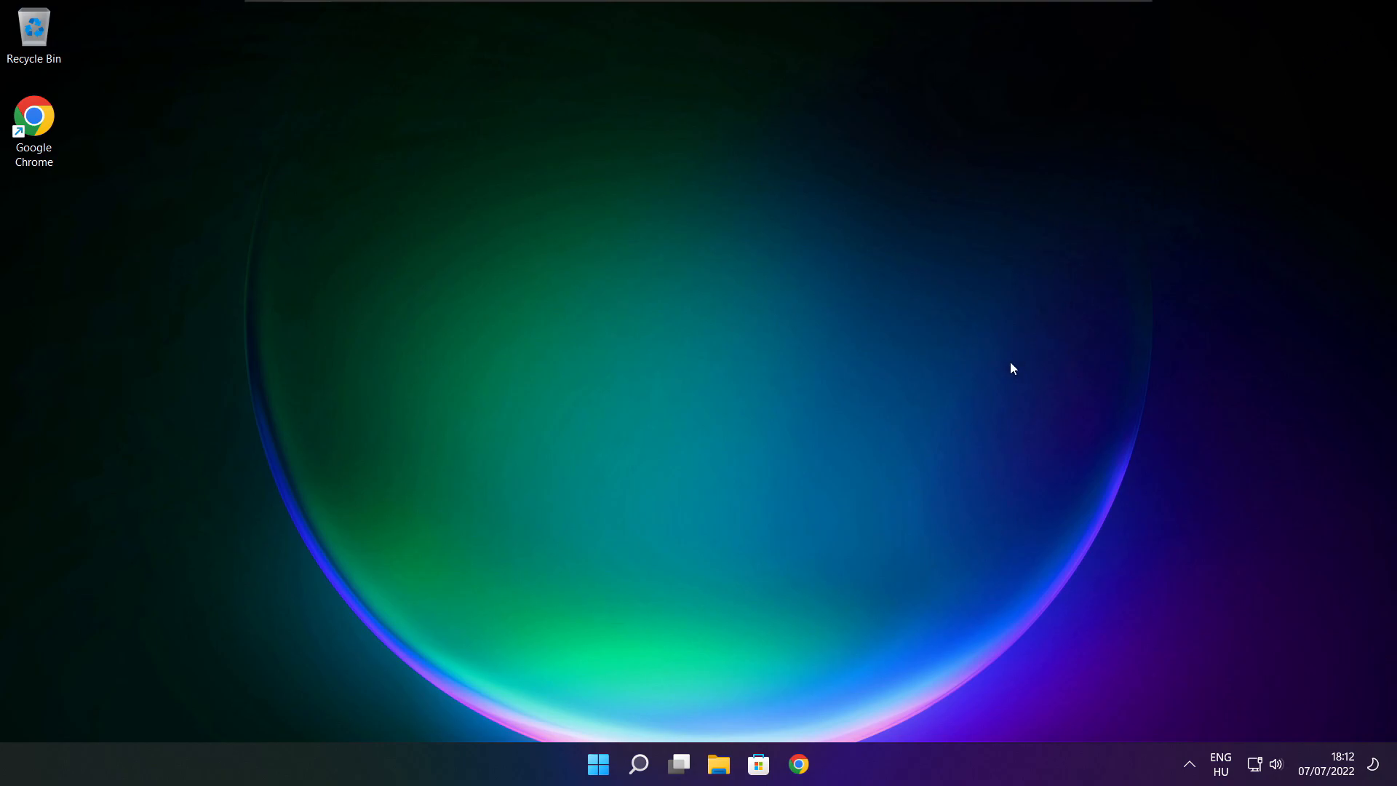
Open Task Manager and show the list of startup apps
{"action": "right_click", "coordinate": [602, 768]}
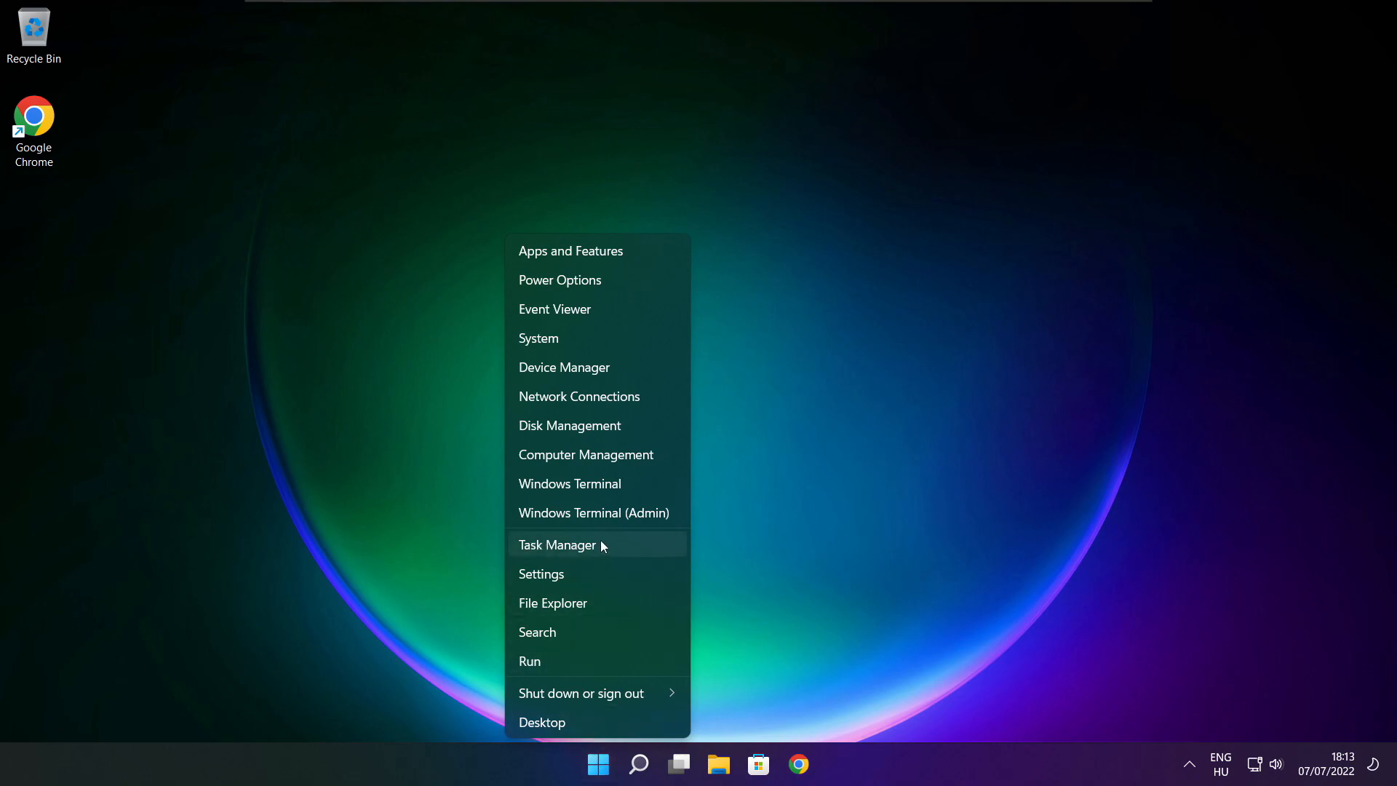
{"action": "left_click", "coordinate": [602, 546]}
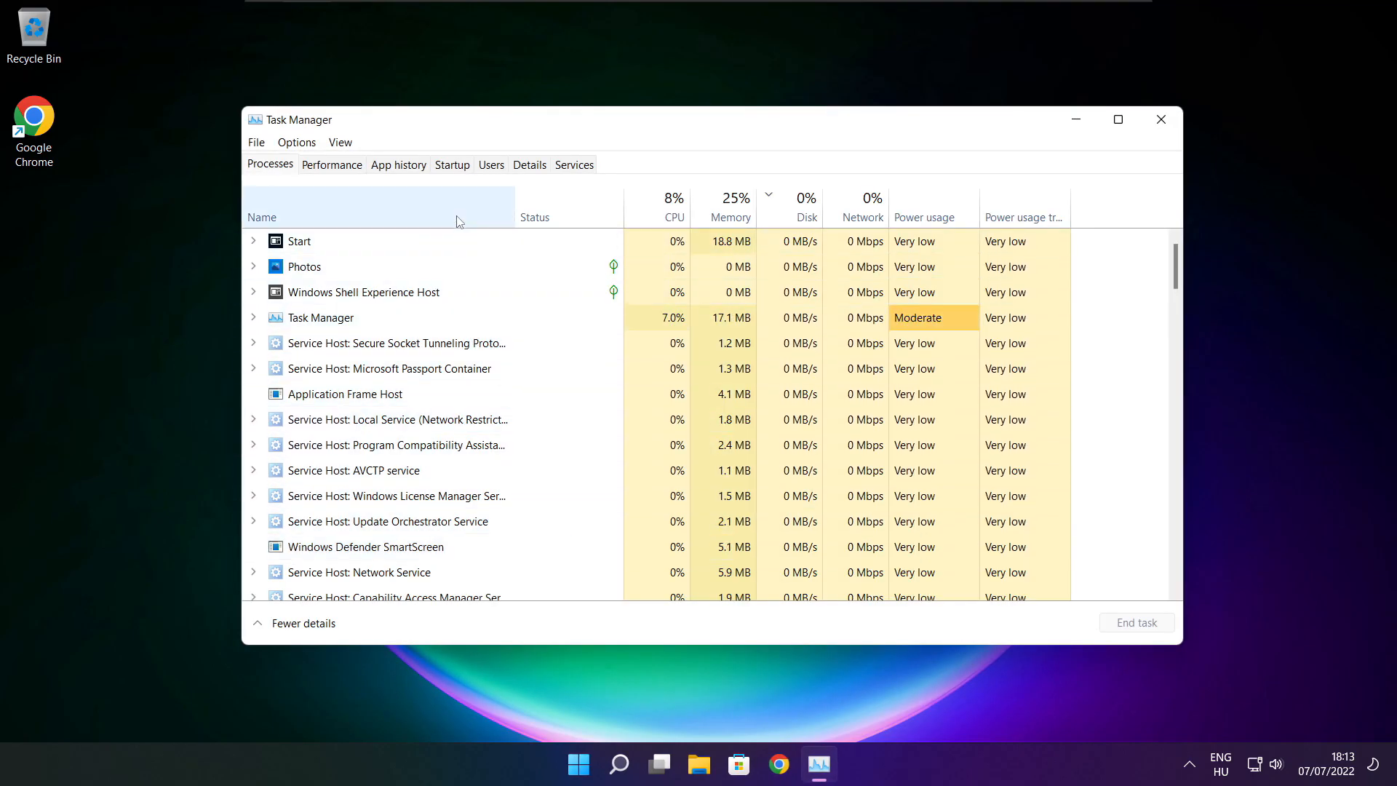
{"action": "left_click", "coordinate": [455, 167]}
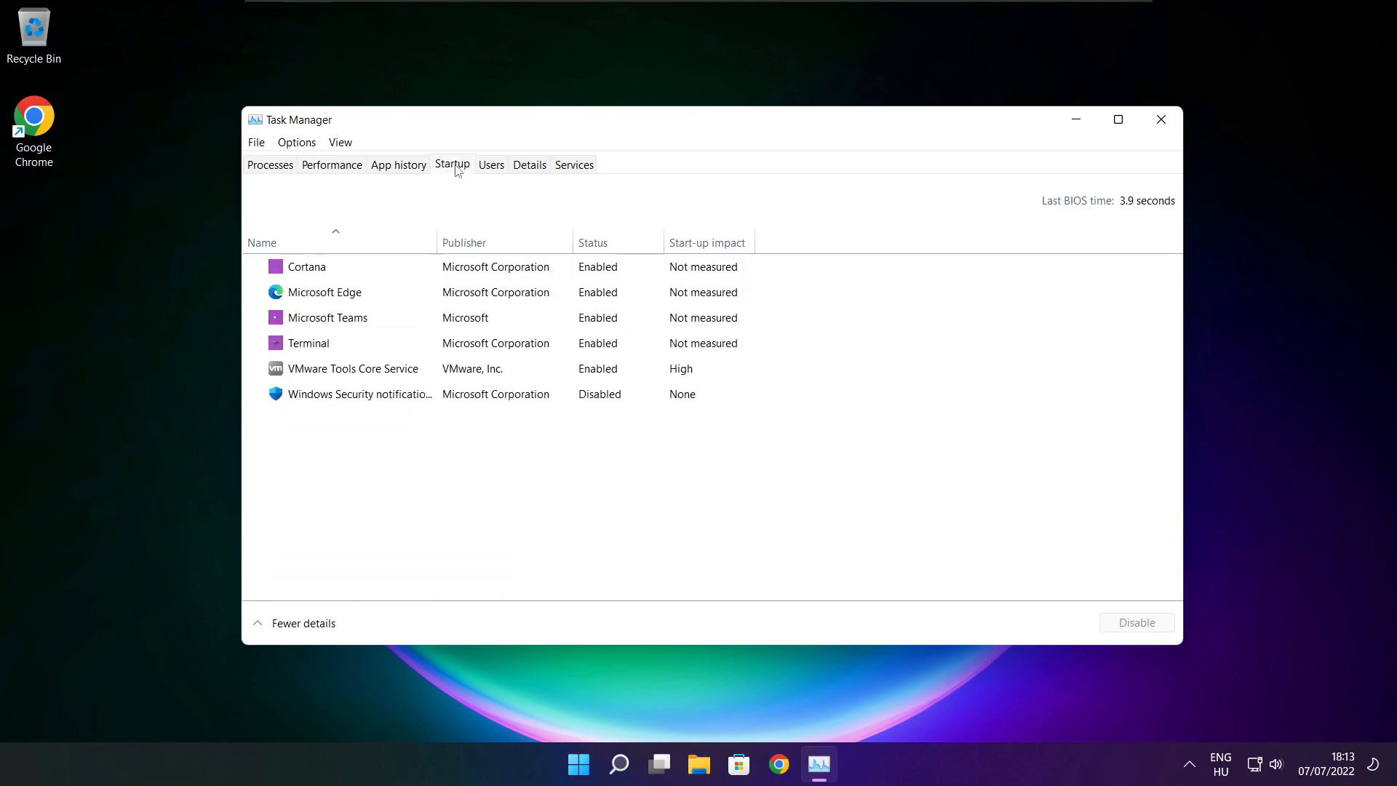
Disable Cortana, Microsoft Edge and Microsoft Teams as startup apps
{"action": "left_click", "coordinate": [535, 275]}
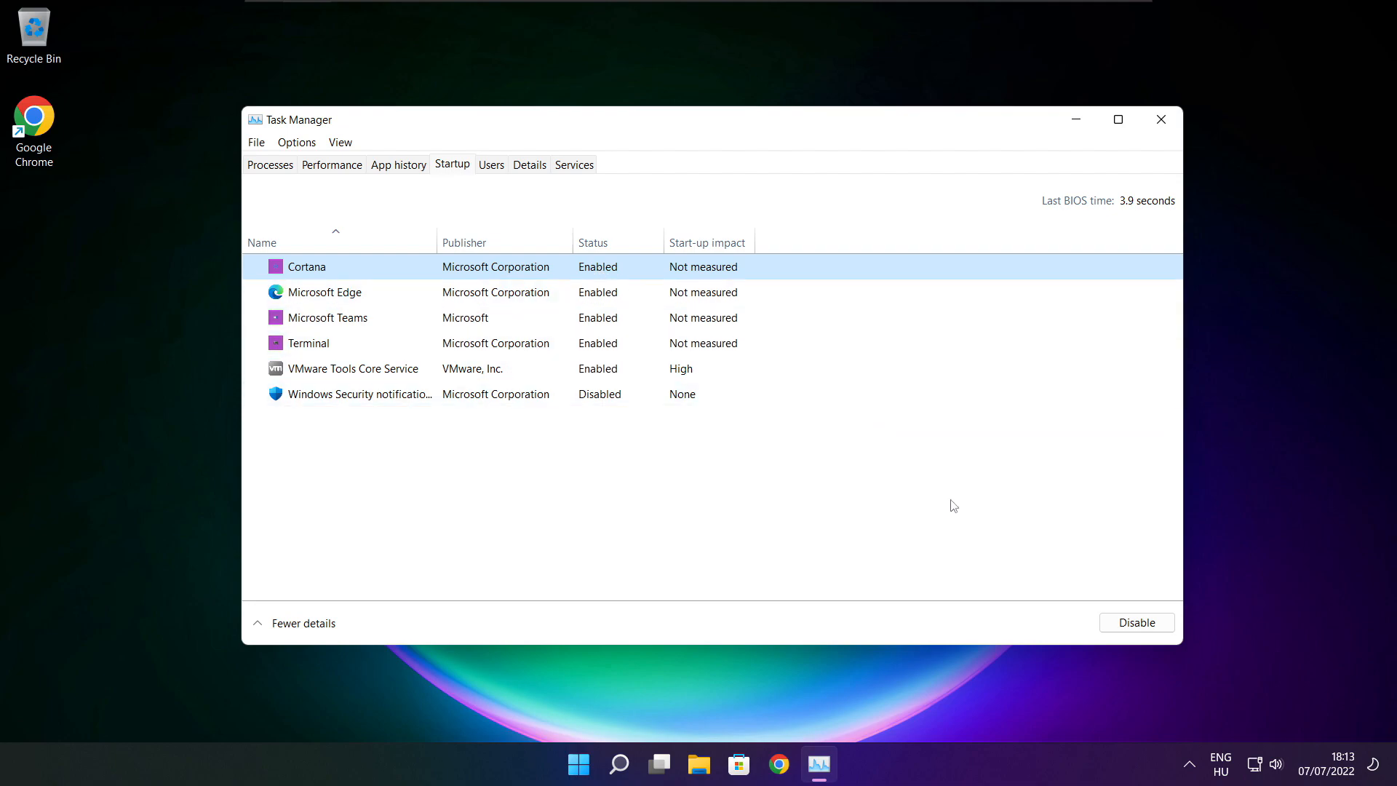
{"action": "left_click", "coordinate": [1132, 632]}
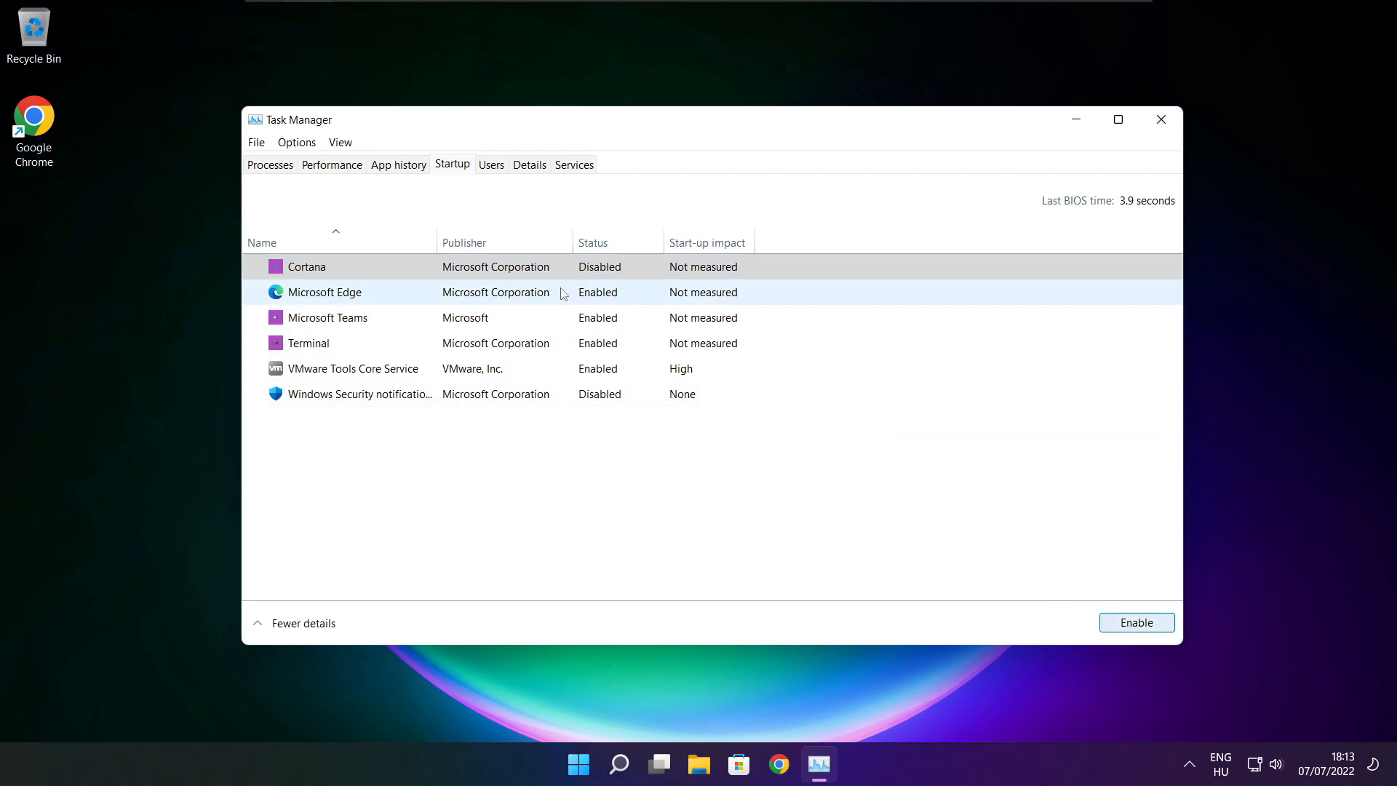
{"action": "left_click", "coordinate": [433, 300]}
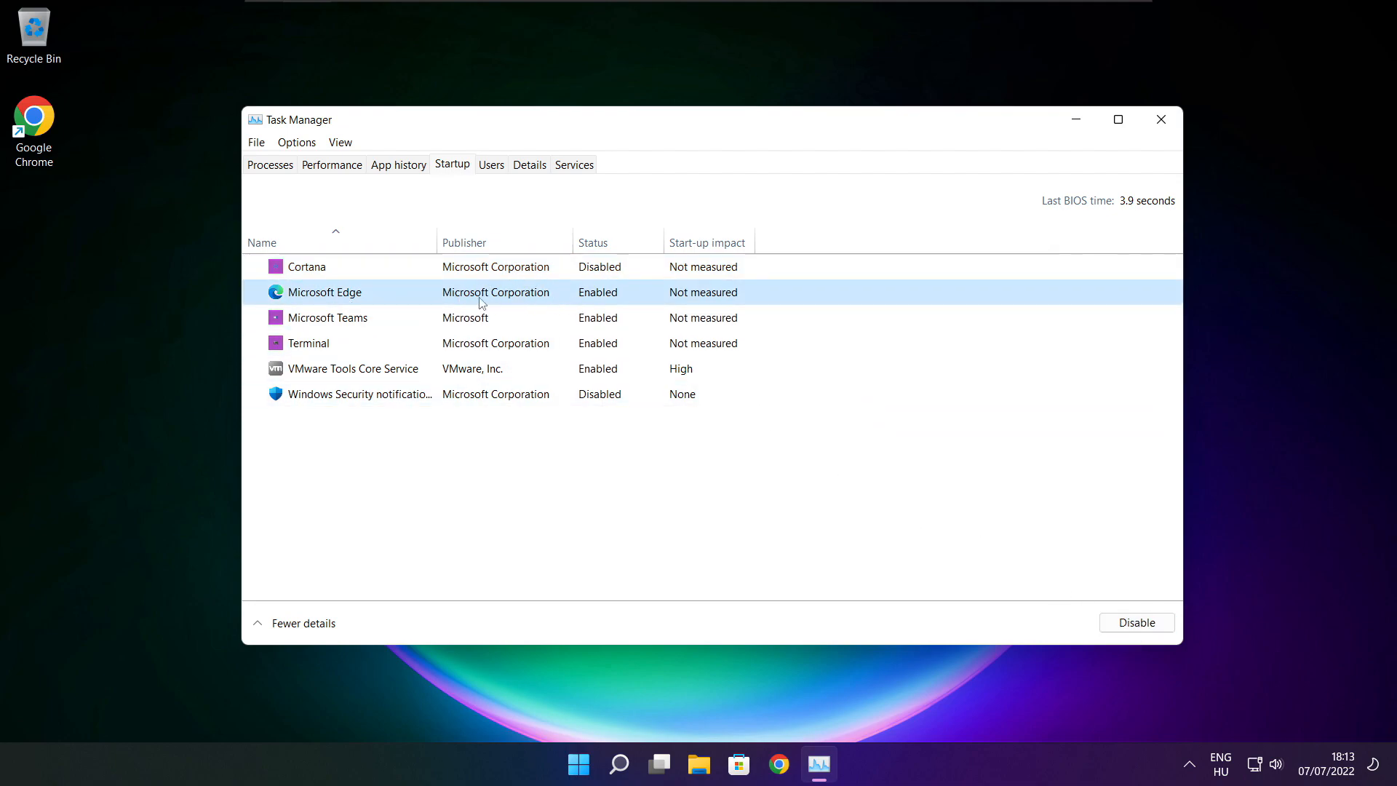
{"action": "left_click", "coordinate": [1142, 623]}
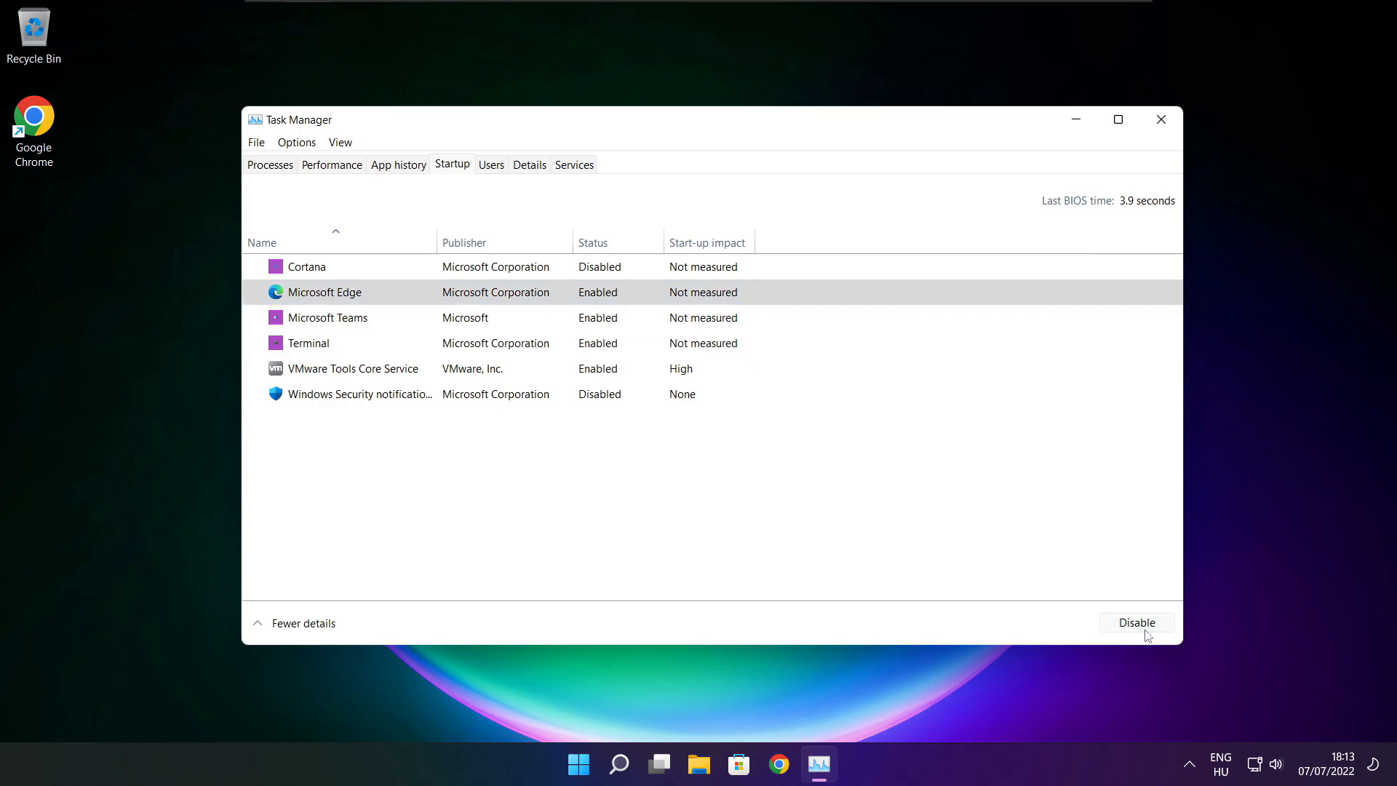
{"action": "left_click", "coordinate": [617, 320]}
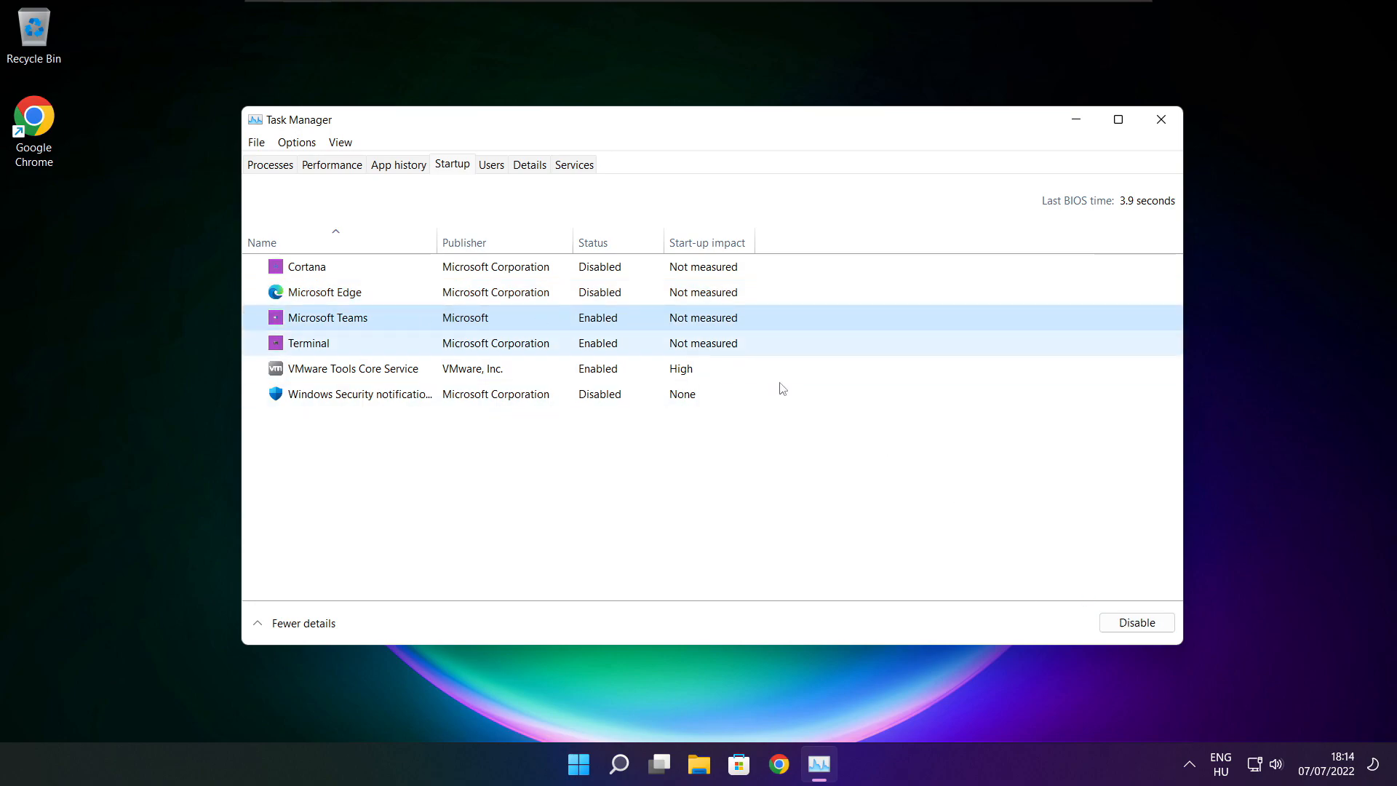
{"action": "left_click", "coordinate": [1161, 630]}
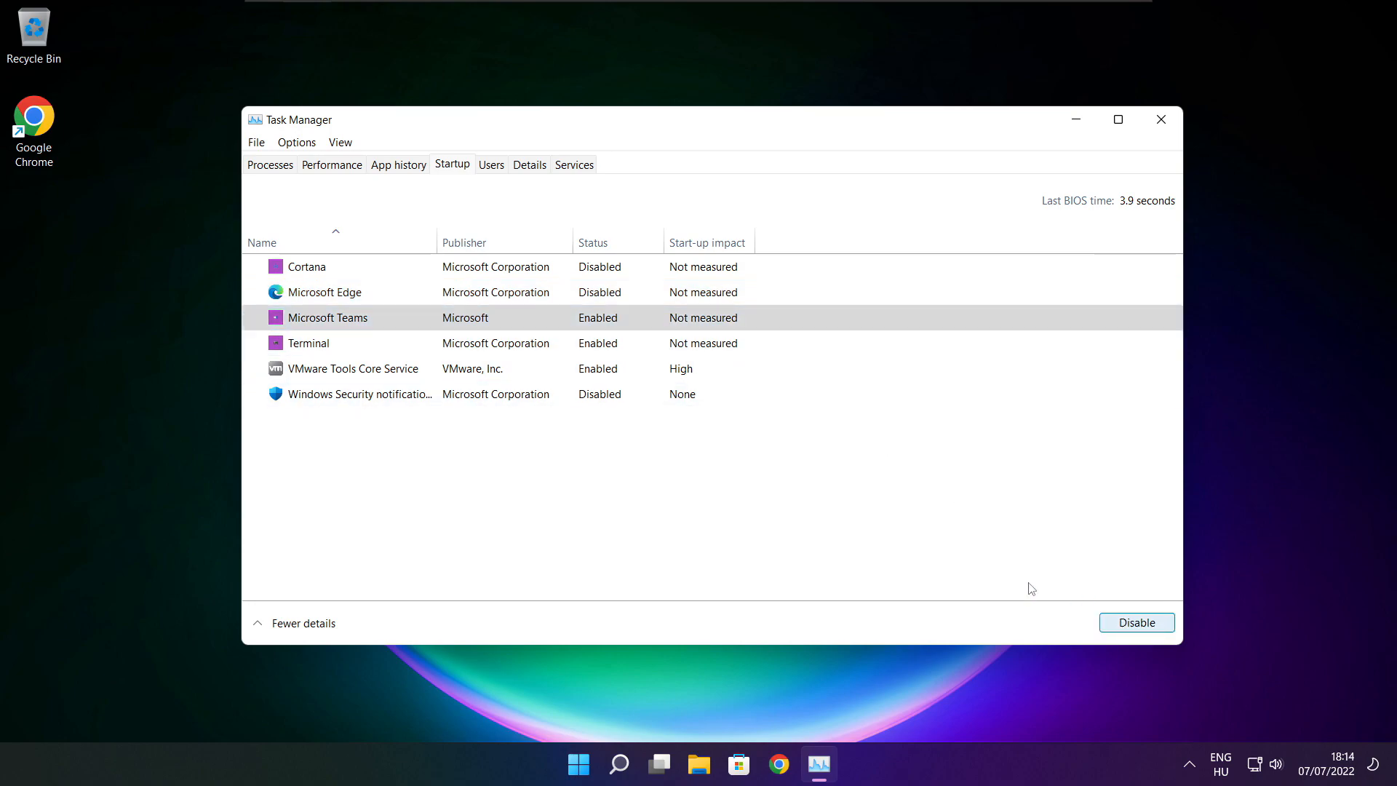
Disable Terminal as a startup app and close Task Manager
{"action": "left_click", "coordinate": [532, 353]}
{"action": "left_click", "coordinate": [1156, 630]}
{"action": "left_click", "coordinate": [609, 338]}
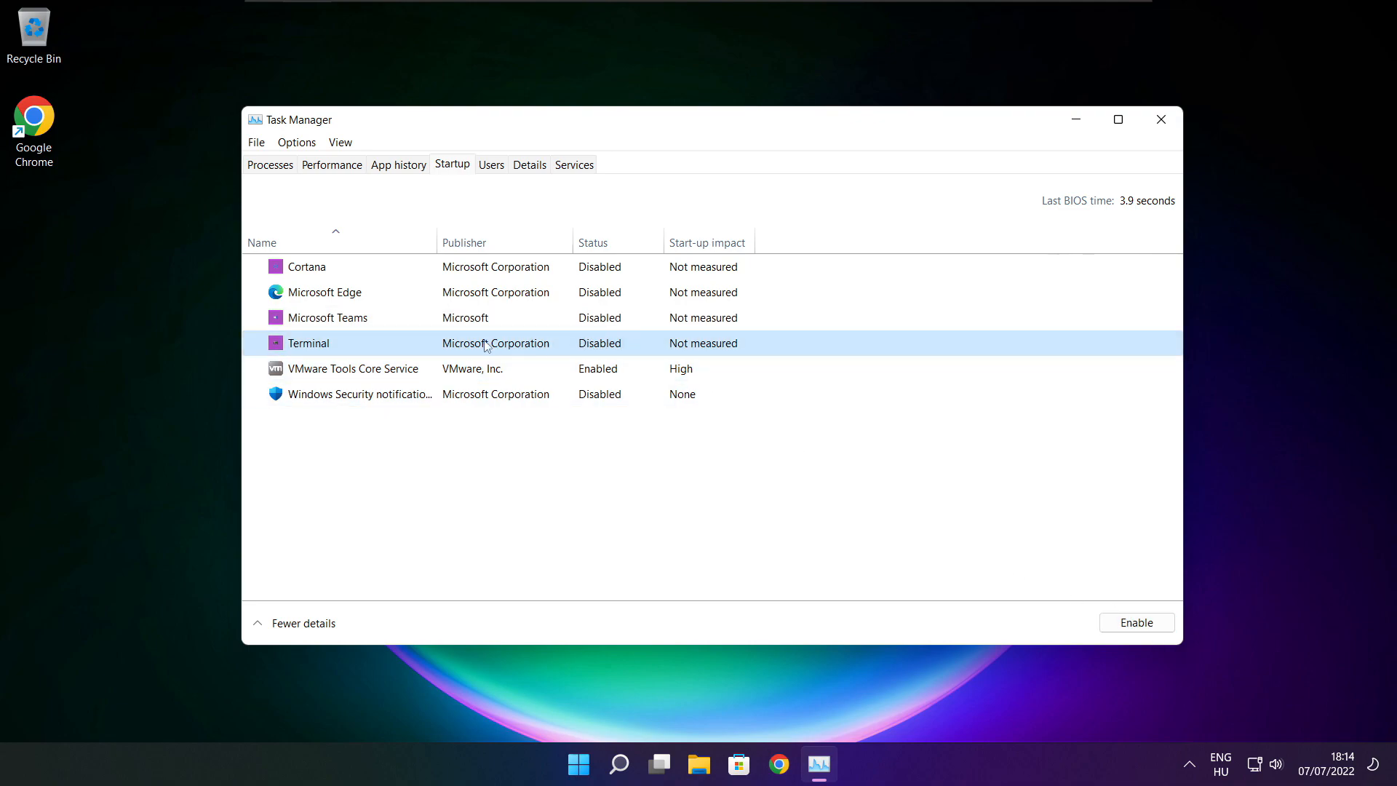
{"action": "left_click", "coordinate": [1161, 121]}
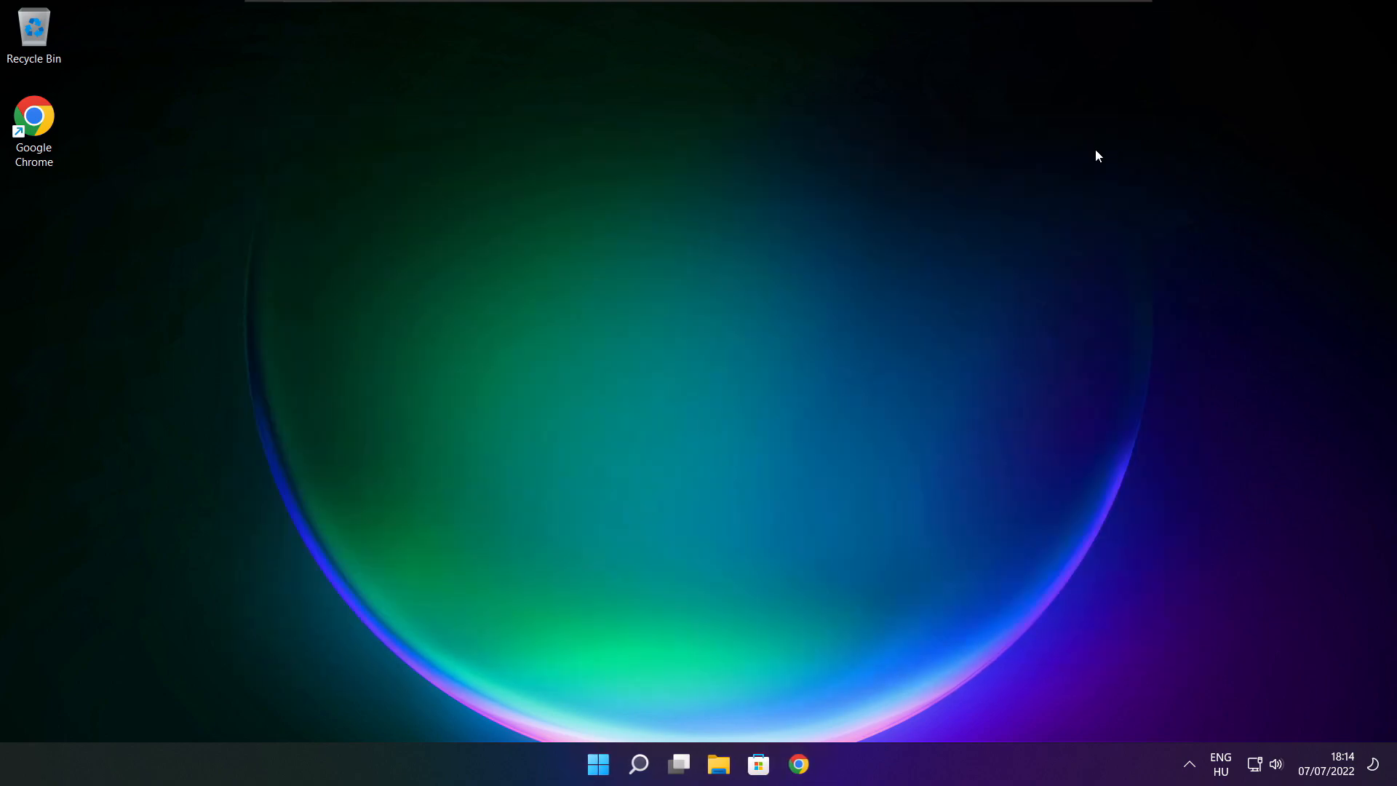
Search Windows for optimise and open Defragment and Optimise Drives
{"action": "left_click", "coordinate": [640, 767]}
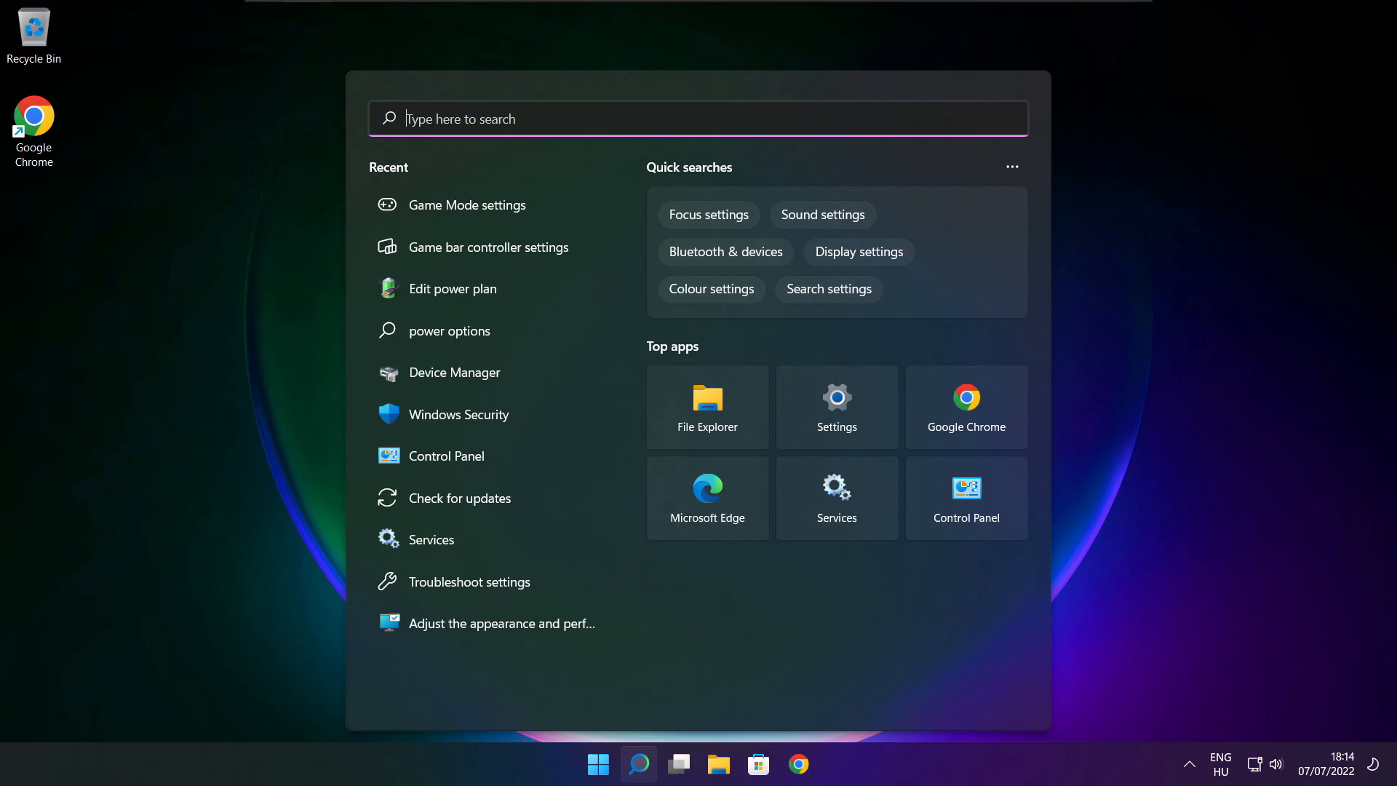
{"action": "type", "text": "optimi"}
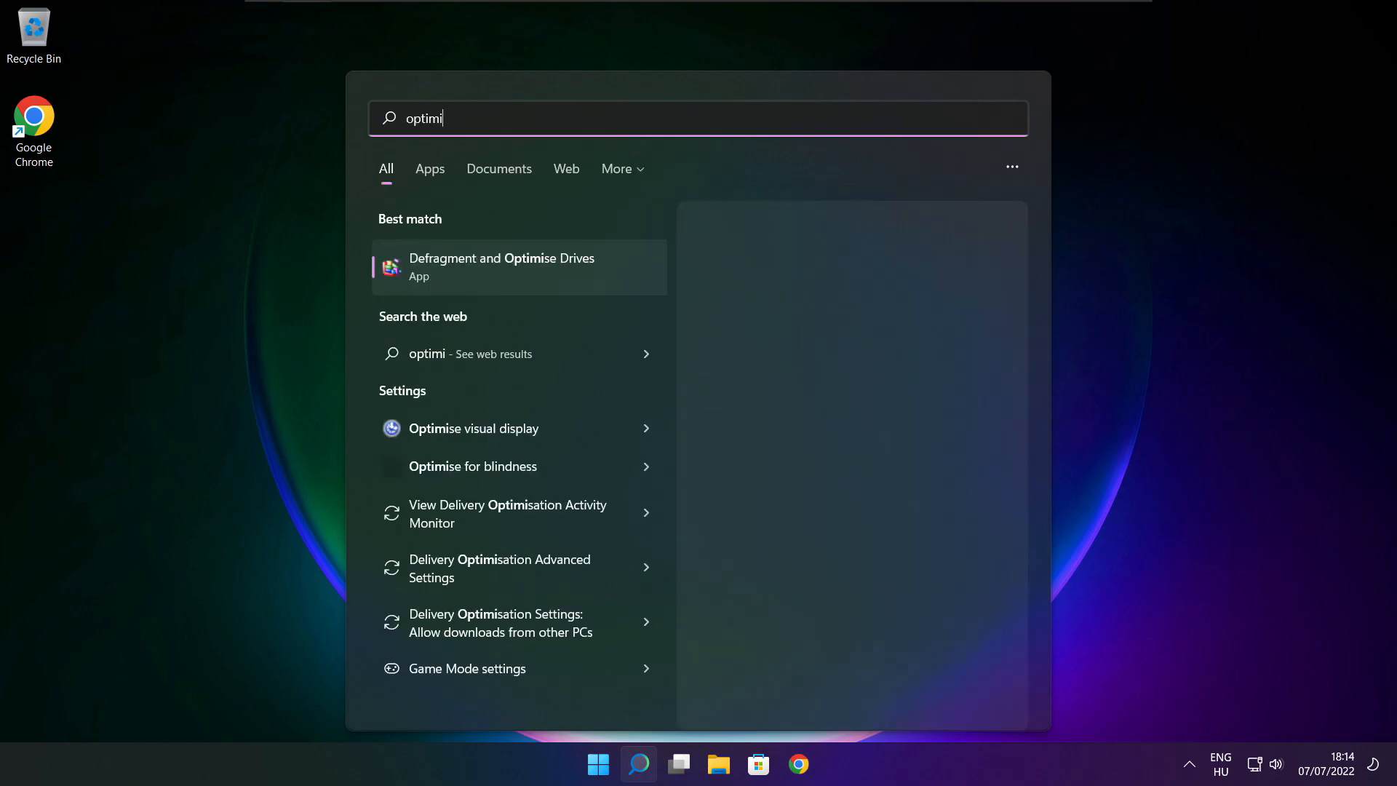
{"action": "type", "text": "se"}
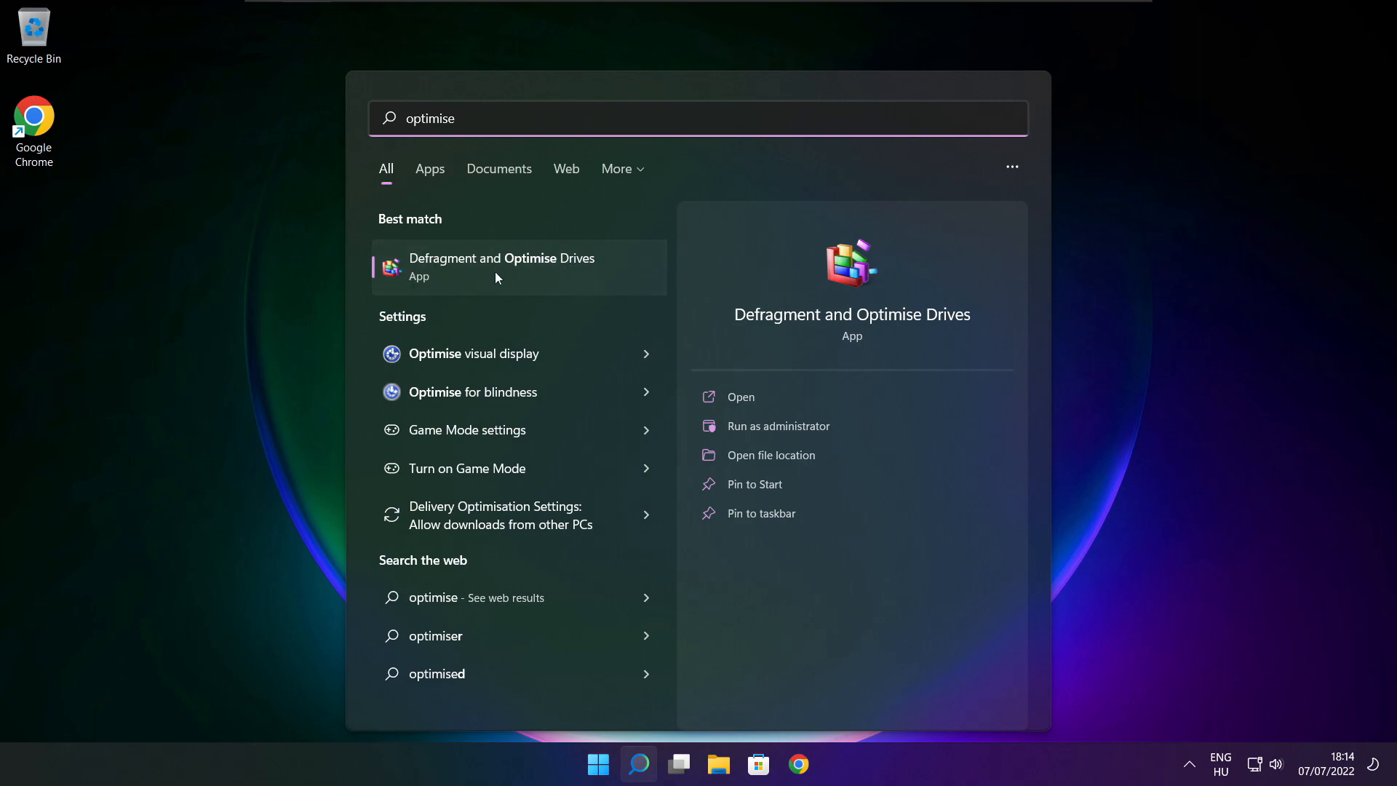
{"action": "left_click", "coordinate": [536, 264]}
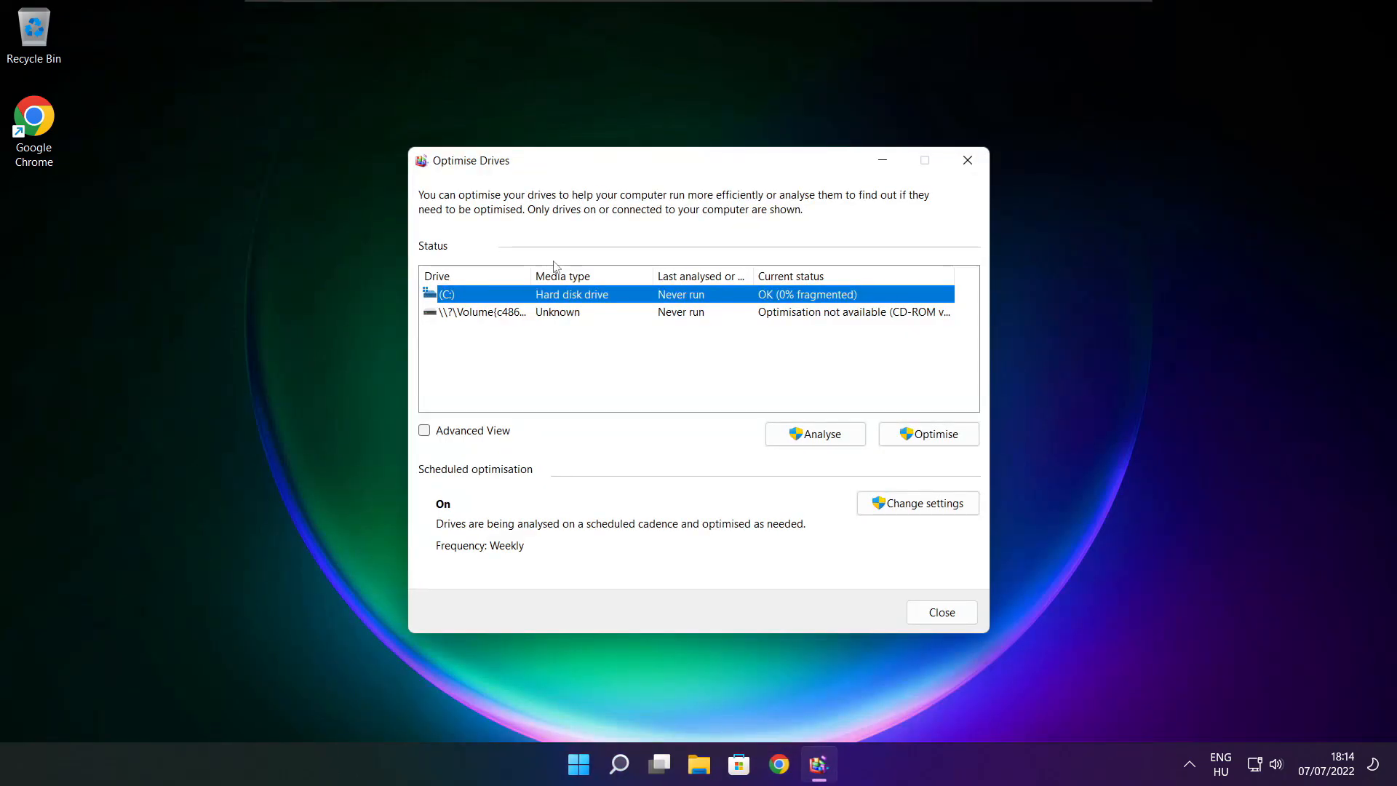
Analyse drive C:, start optimising it, and close the Optimise Drives window
{"action": "left_click", "coordinate": [807, 437]}
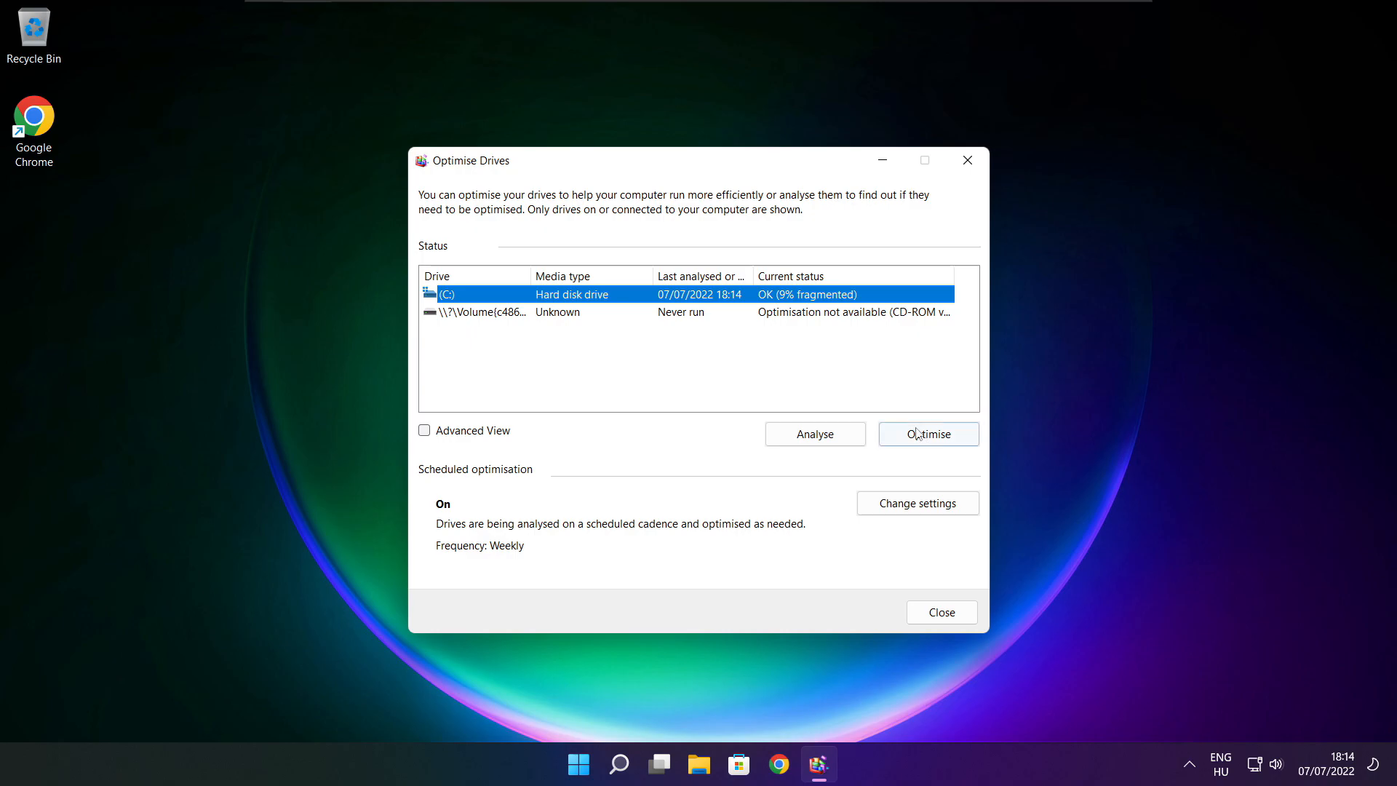
{"action": "left_click", "coordinate": [934, 439]}
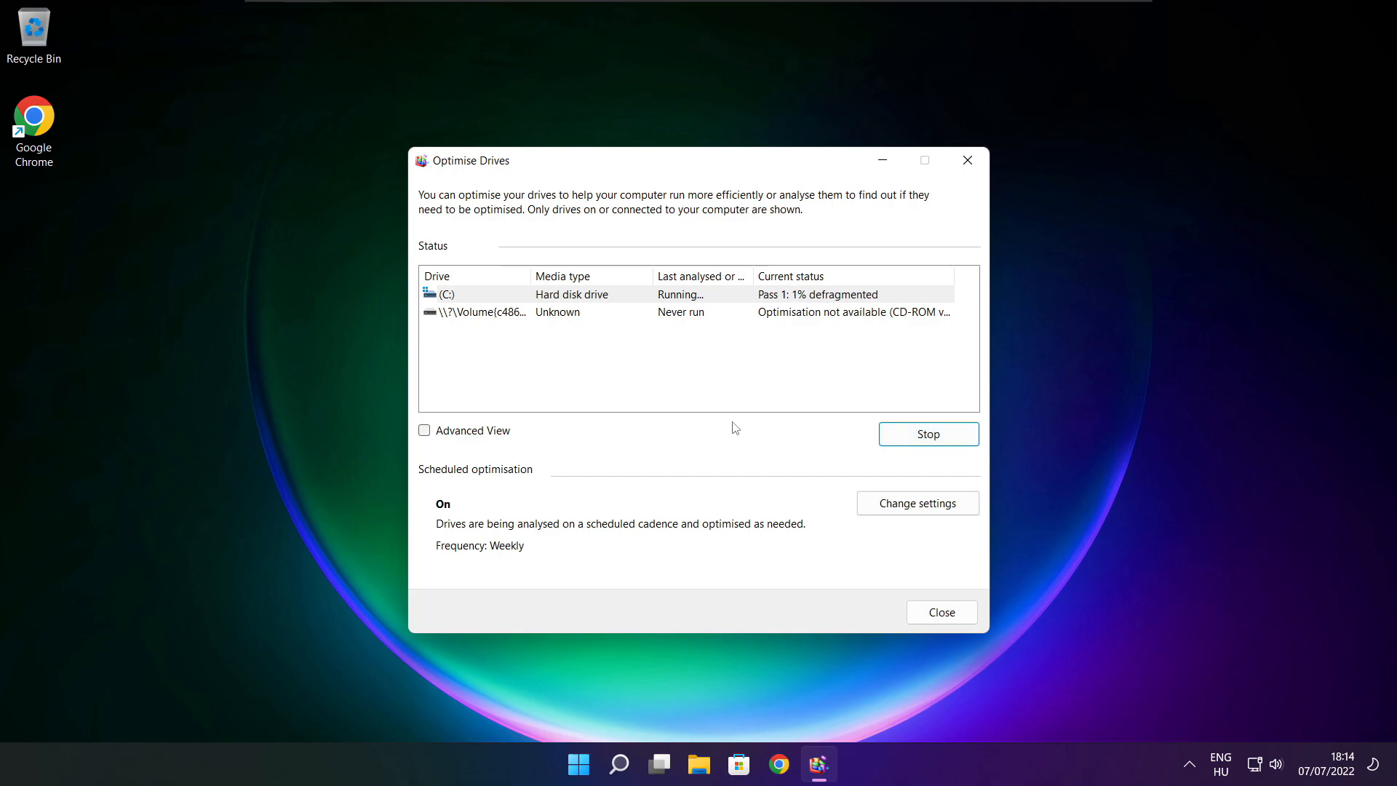
{"action": "key", "text": "alt+F4"}
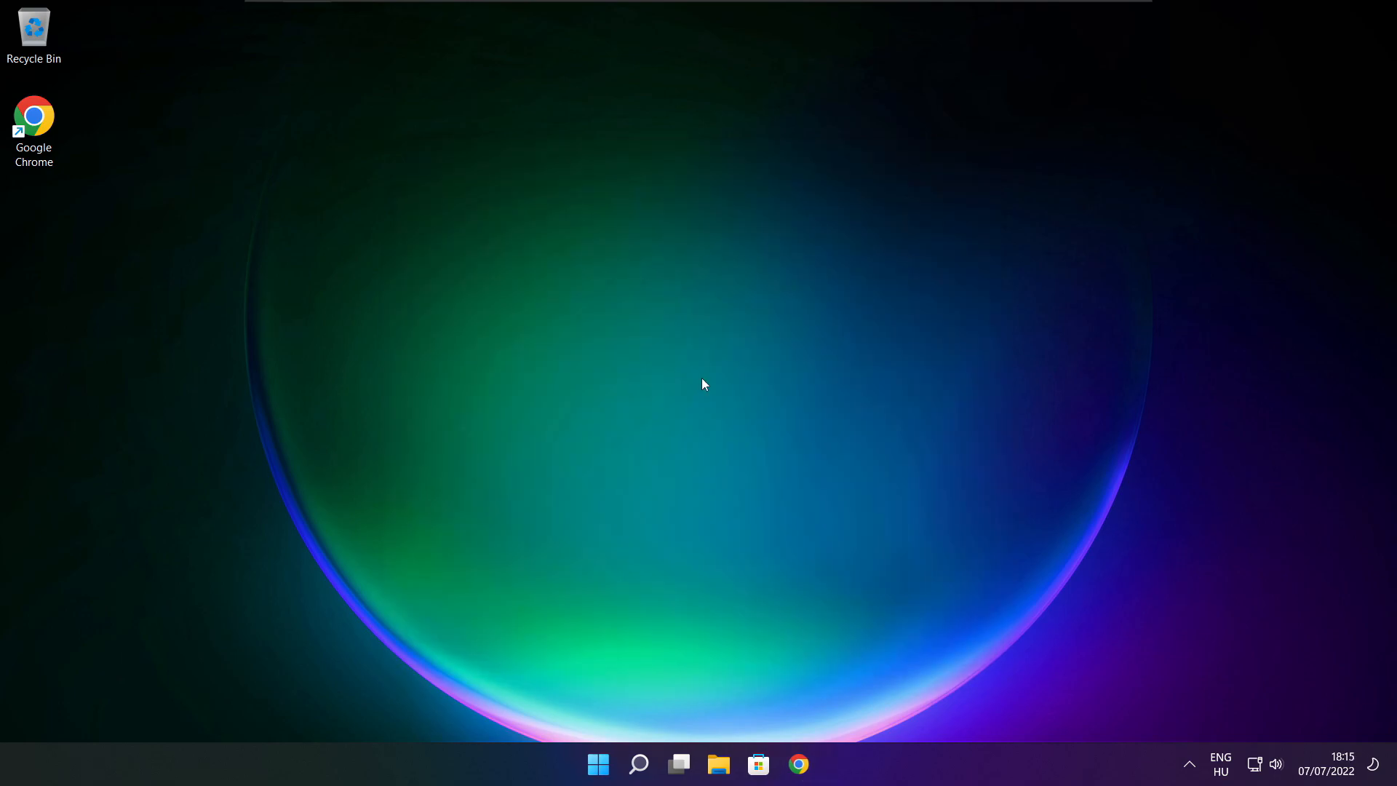
Search Windows for updates, run a check for updates in Windows Update, and close Settings
{"action": "left_click", "coordinate": [638, 764]}
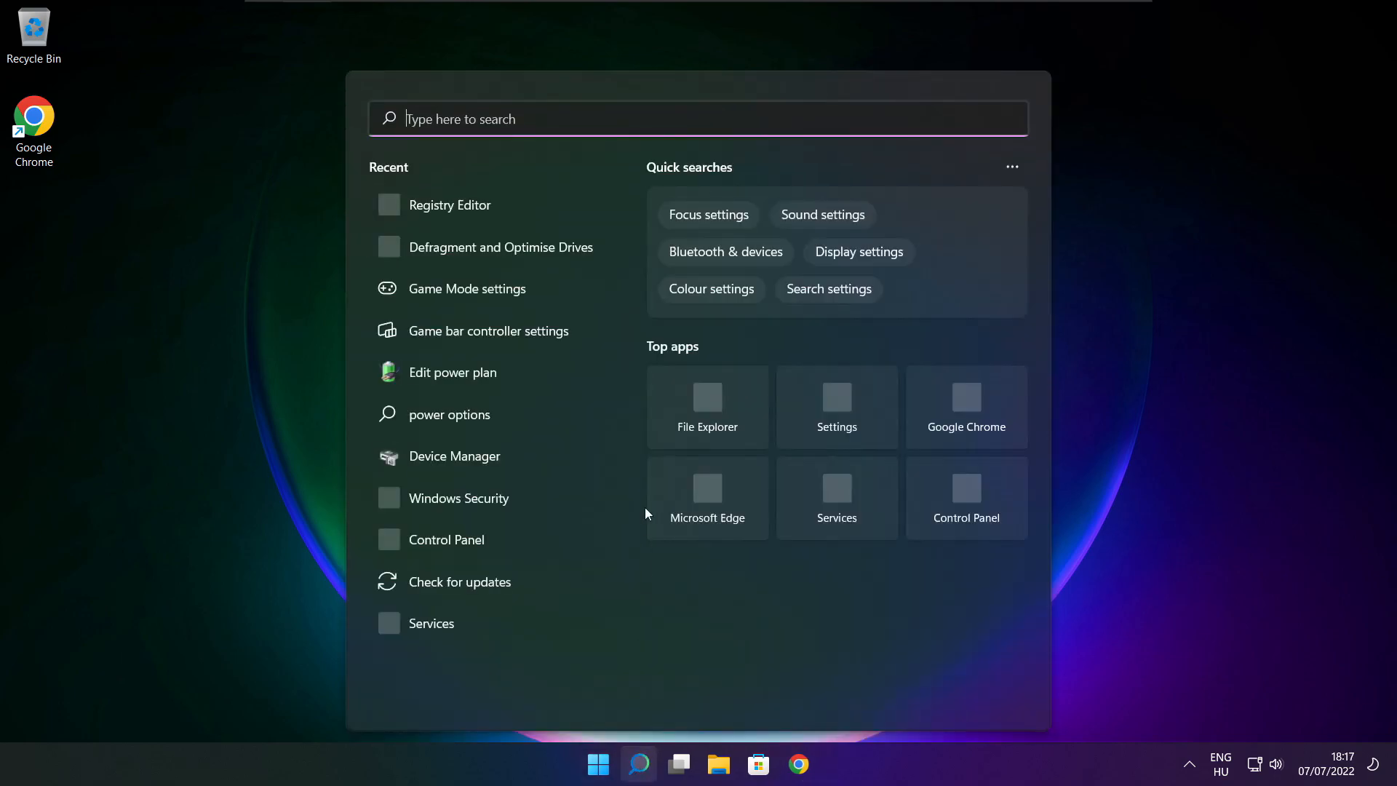
{"action": "type", "text": "updates"}
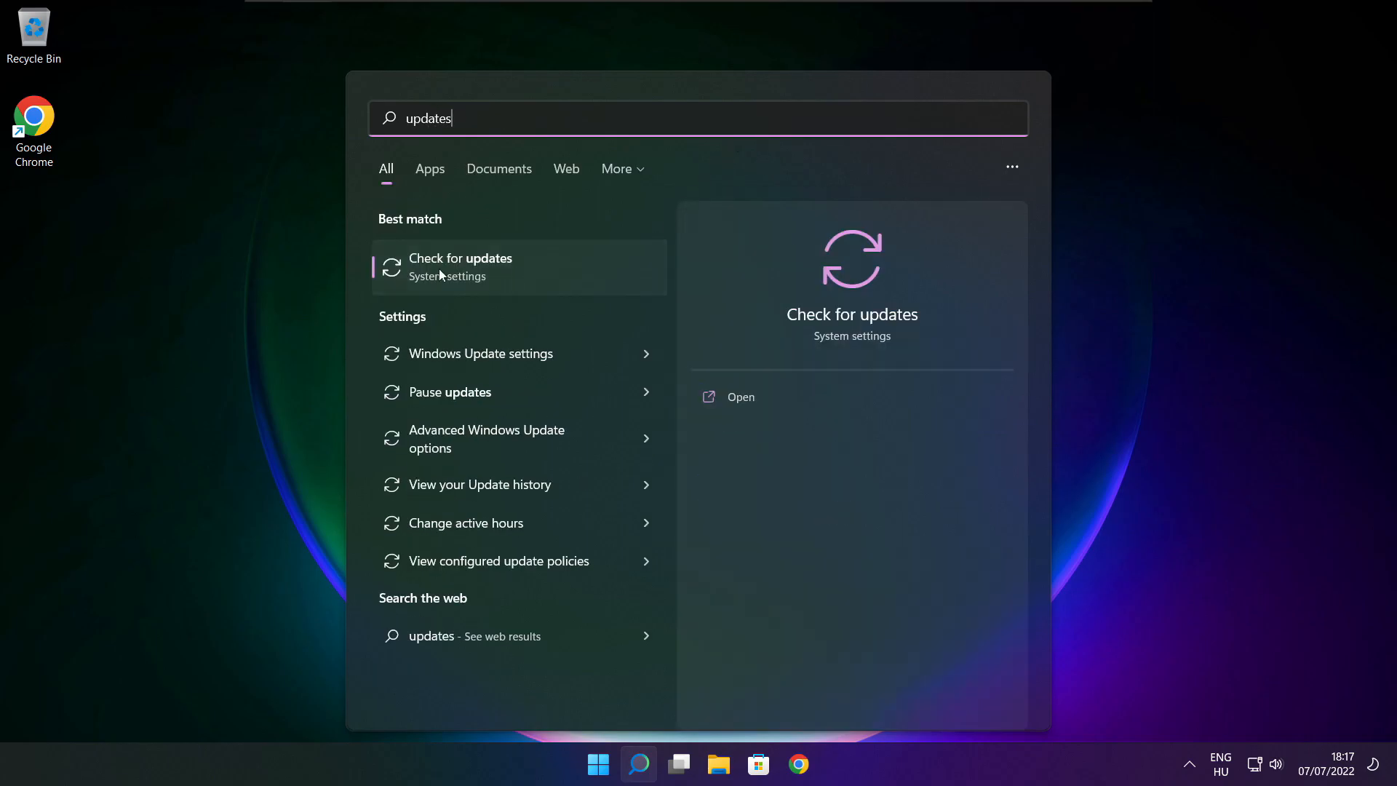
{"action": "left_click", "coordinate": [508, 276]}
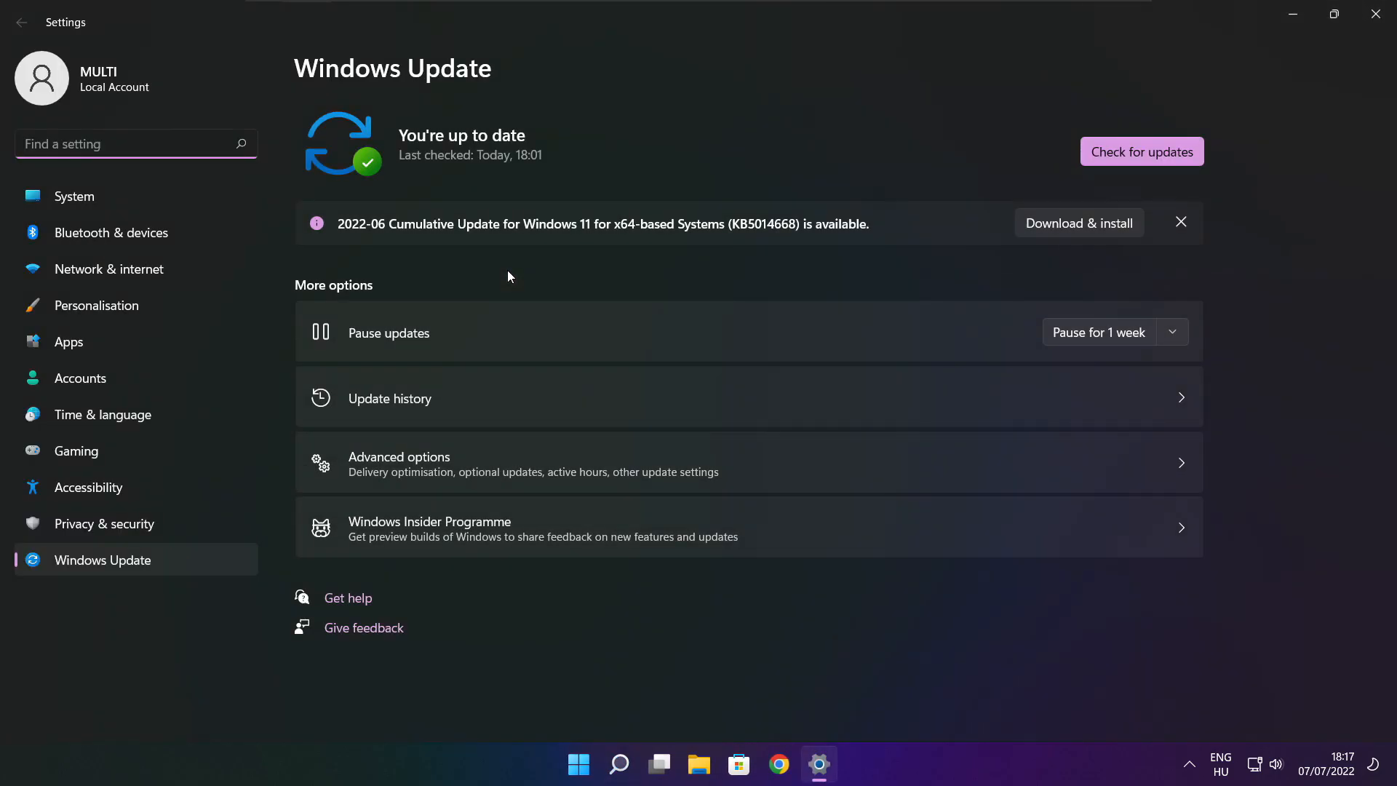
{"action": "left_click", "coordinate": [1142, 155]}
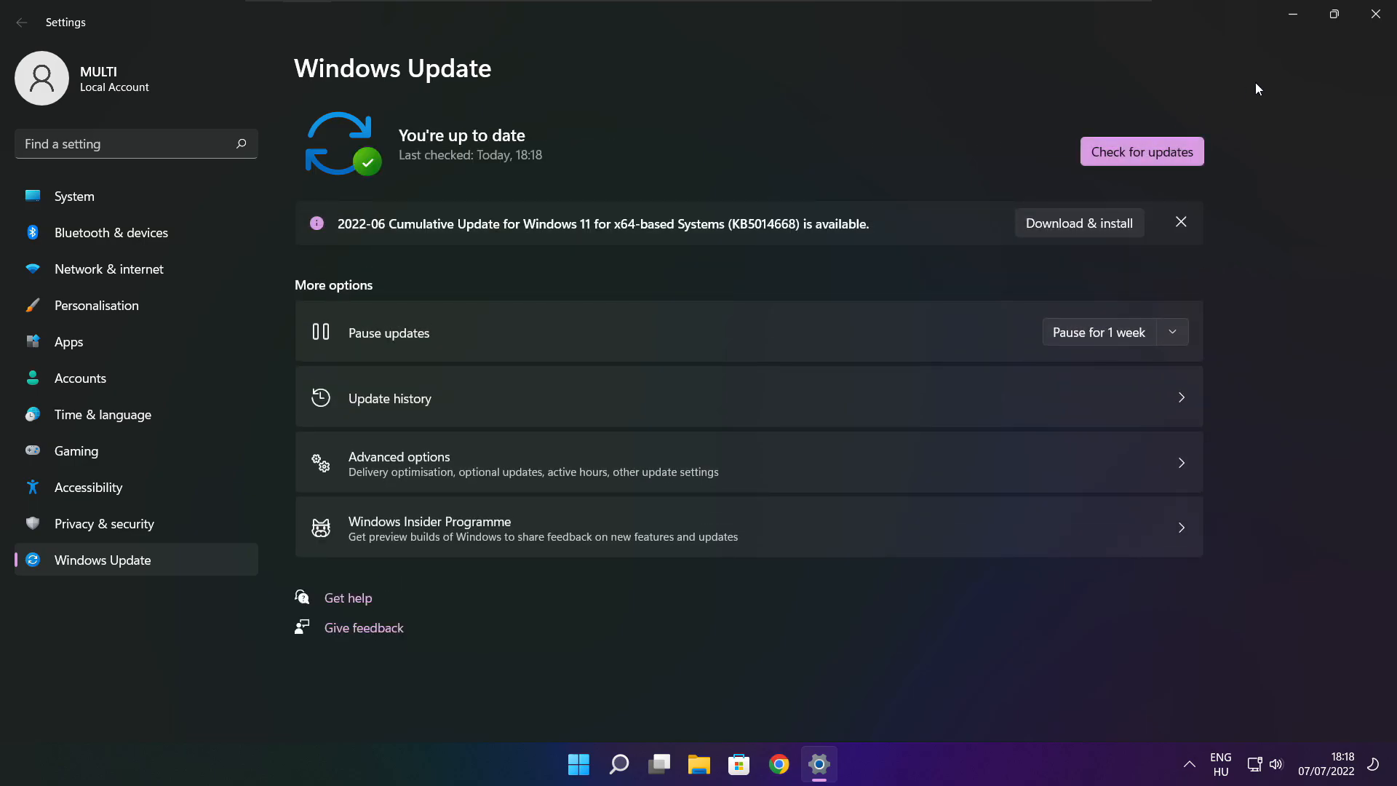
{"action": "left_click", "coordinate": [1376, 16]}
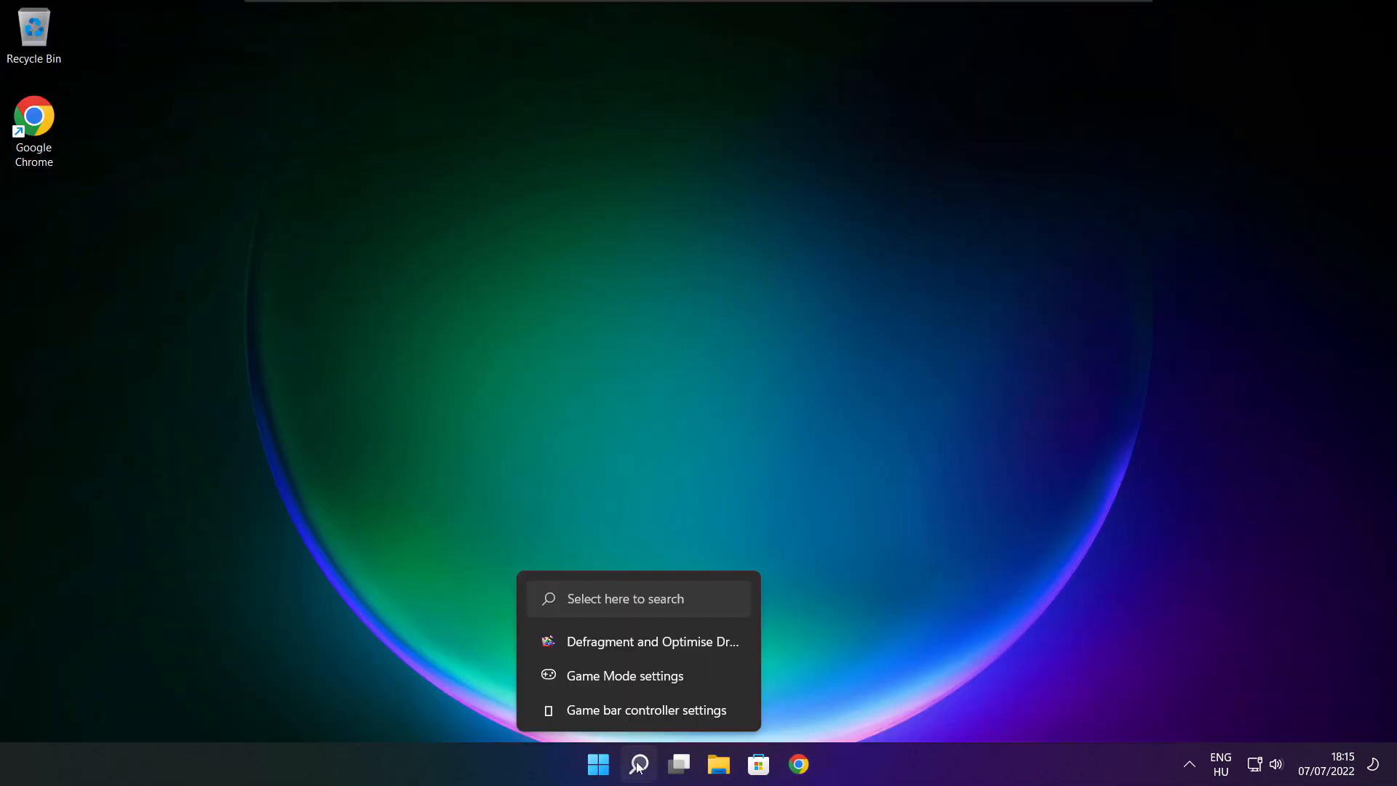
Search Windows for regedit, open Registry Editor and move its window to the middle of the desktop
{"action": "left_click", "coordinate": [639, 766]}
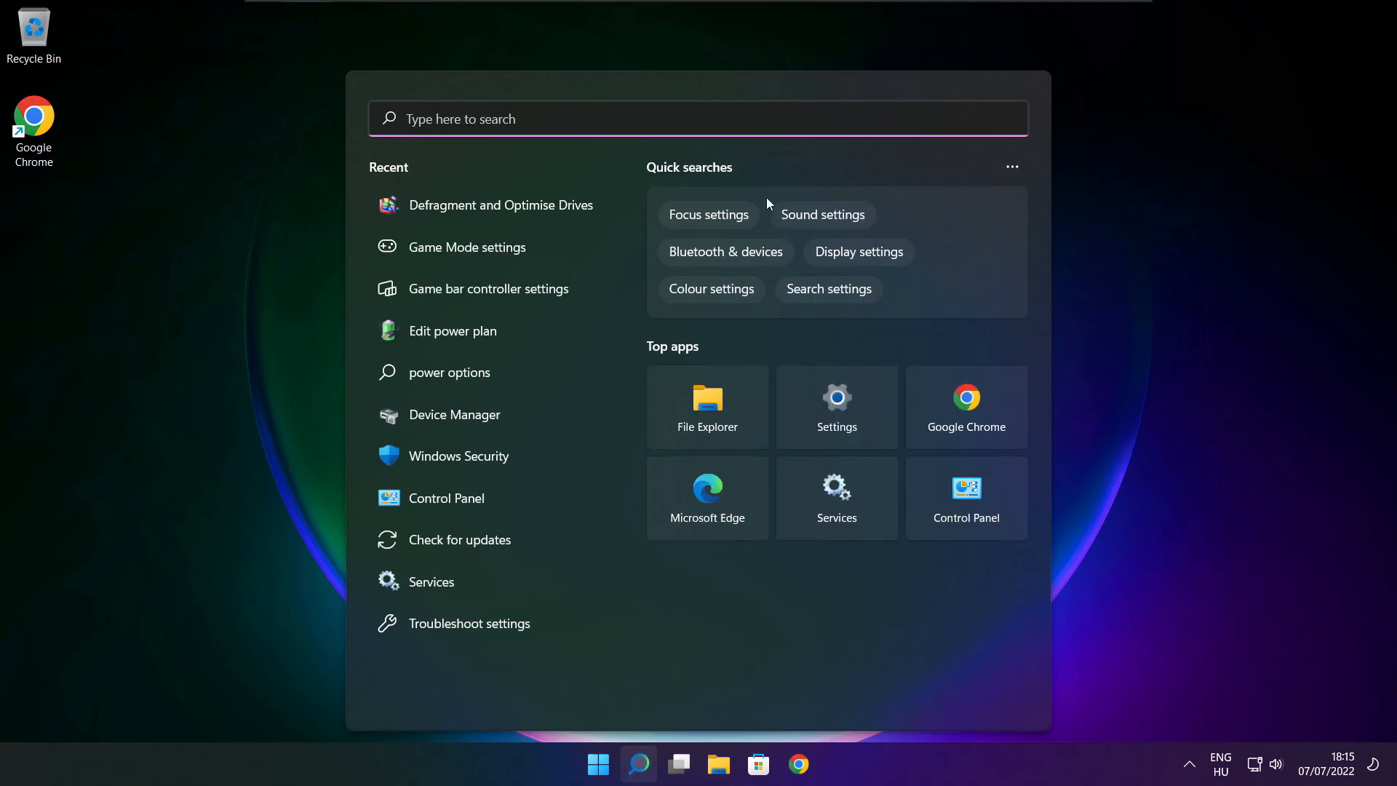
{"action": "type", "text": "regedit"}
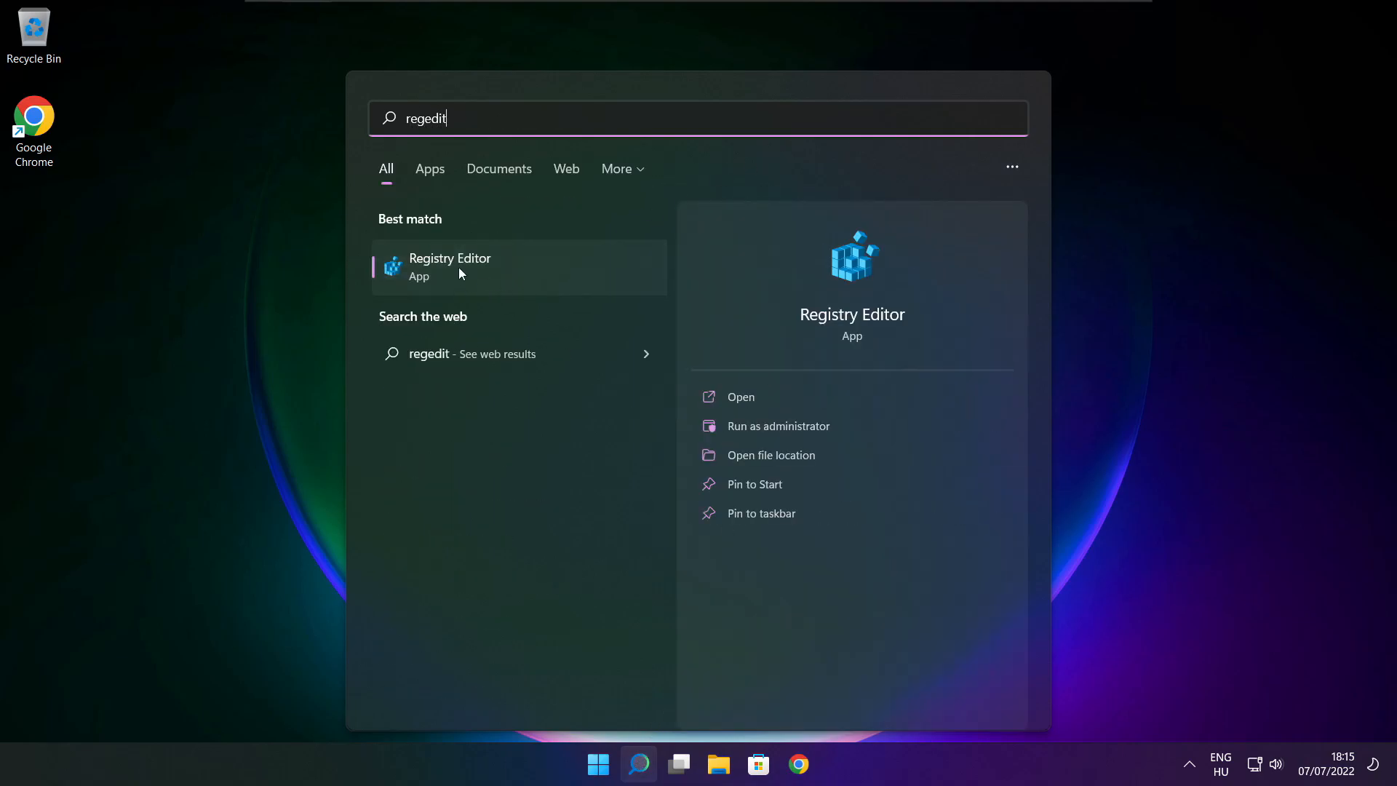
{"action": "left_click", "coordinate": [534, 269]}
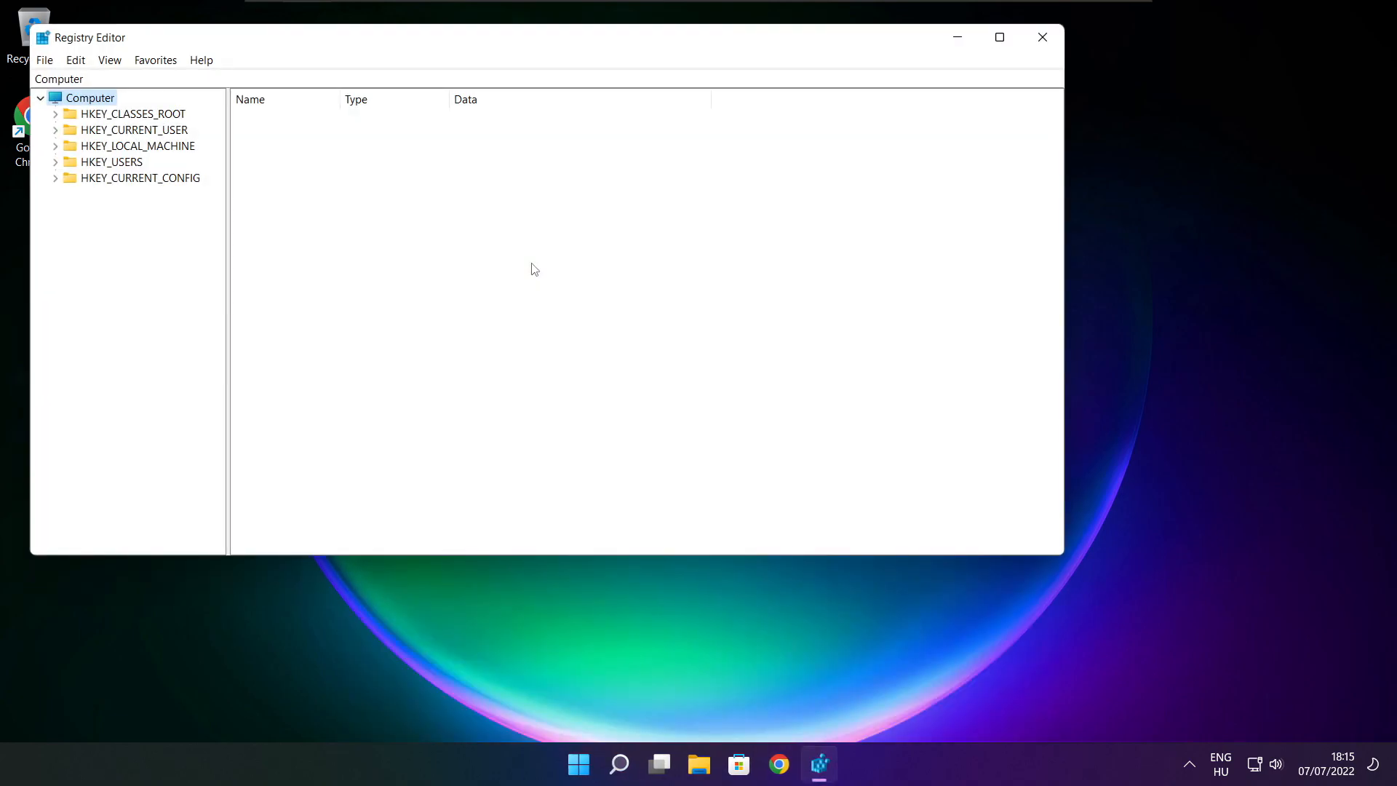
{"action": "left_click_drag", "start_coordinate": [421, 44], "coordinate": [567, 147]}
Go to the registry key HKEY_CURRENT_USER\System\GameConfigStore
{"action": "left_click", "coordinate": [207, 240]}
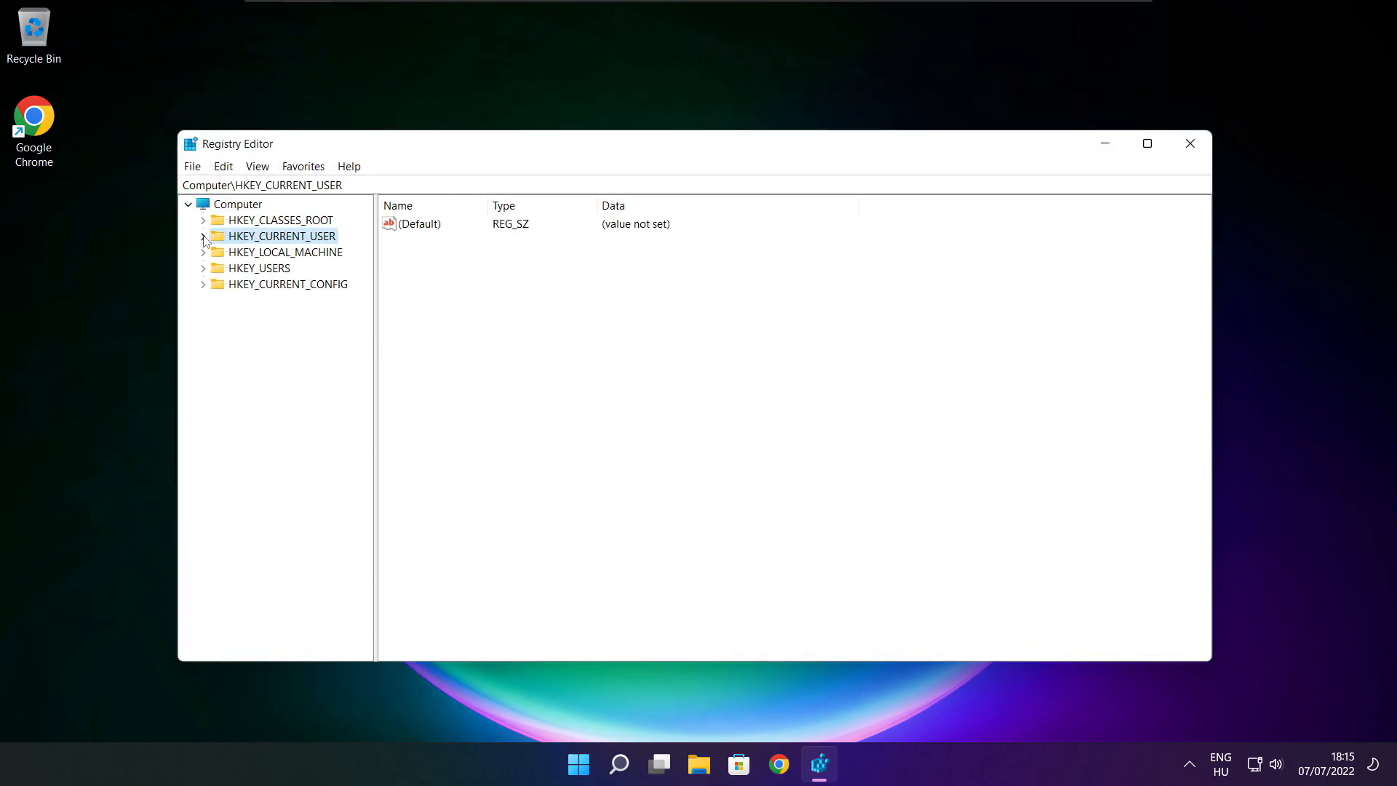
{"action": "left_click", "coordinate": [203, 237]}
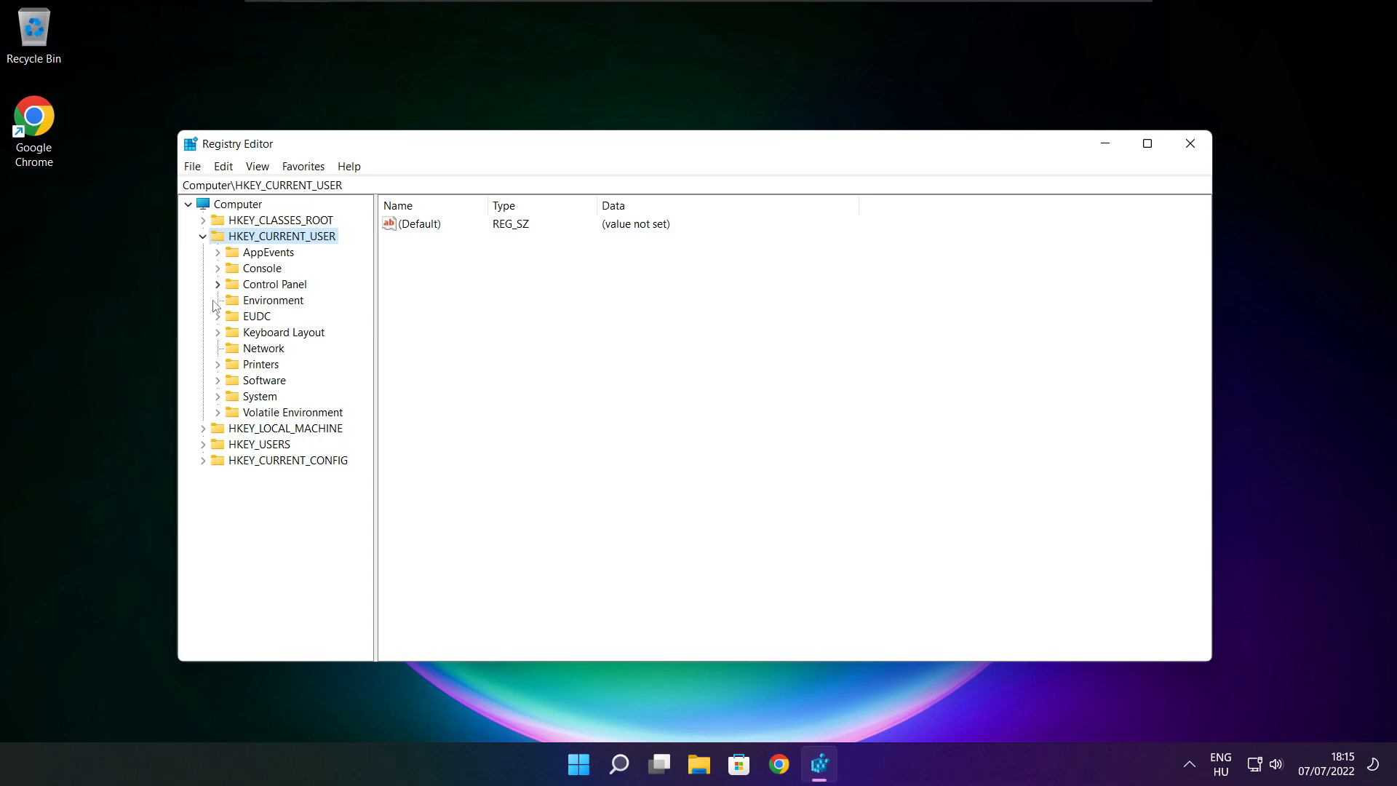
{"action": "left_click", "coordinate": [234, 401]}
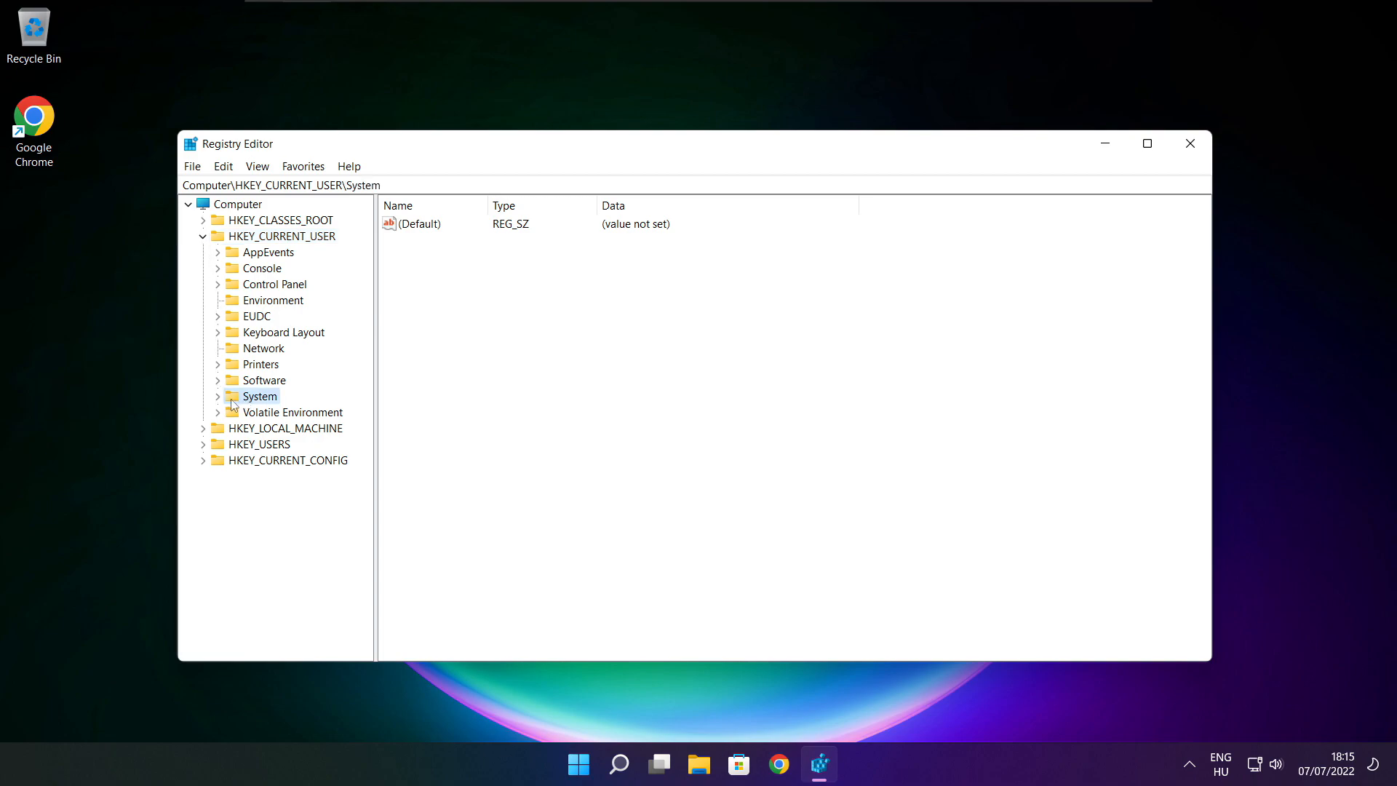
{"action": "left_click", "coordinate": [218, 398]}
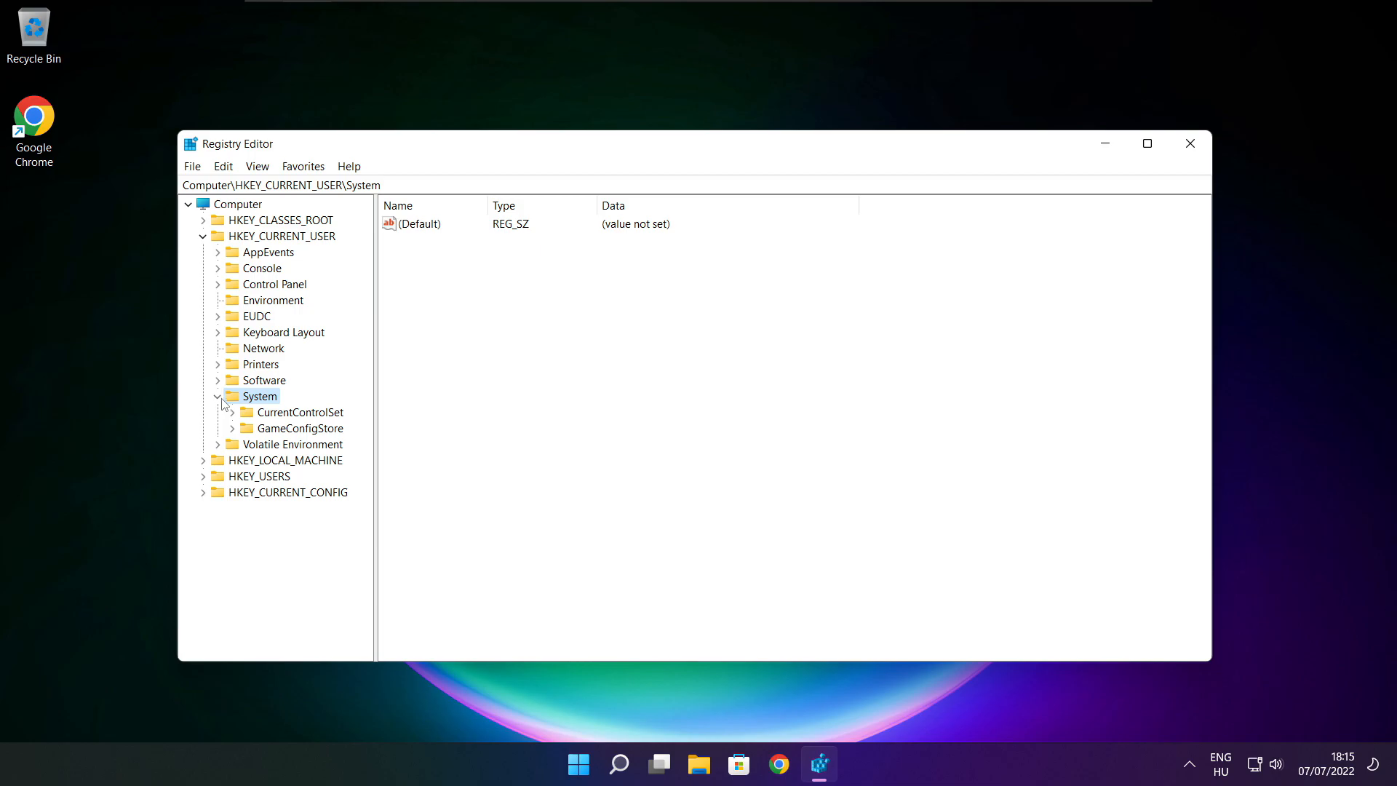
{"action": "left_click", "coordinate": [272, 430]}
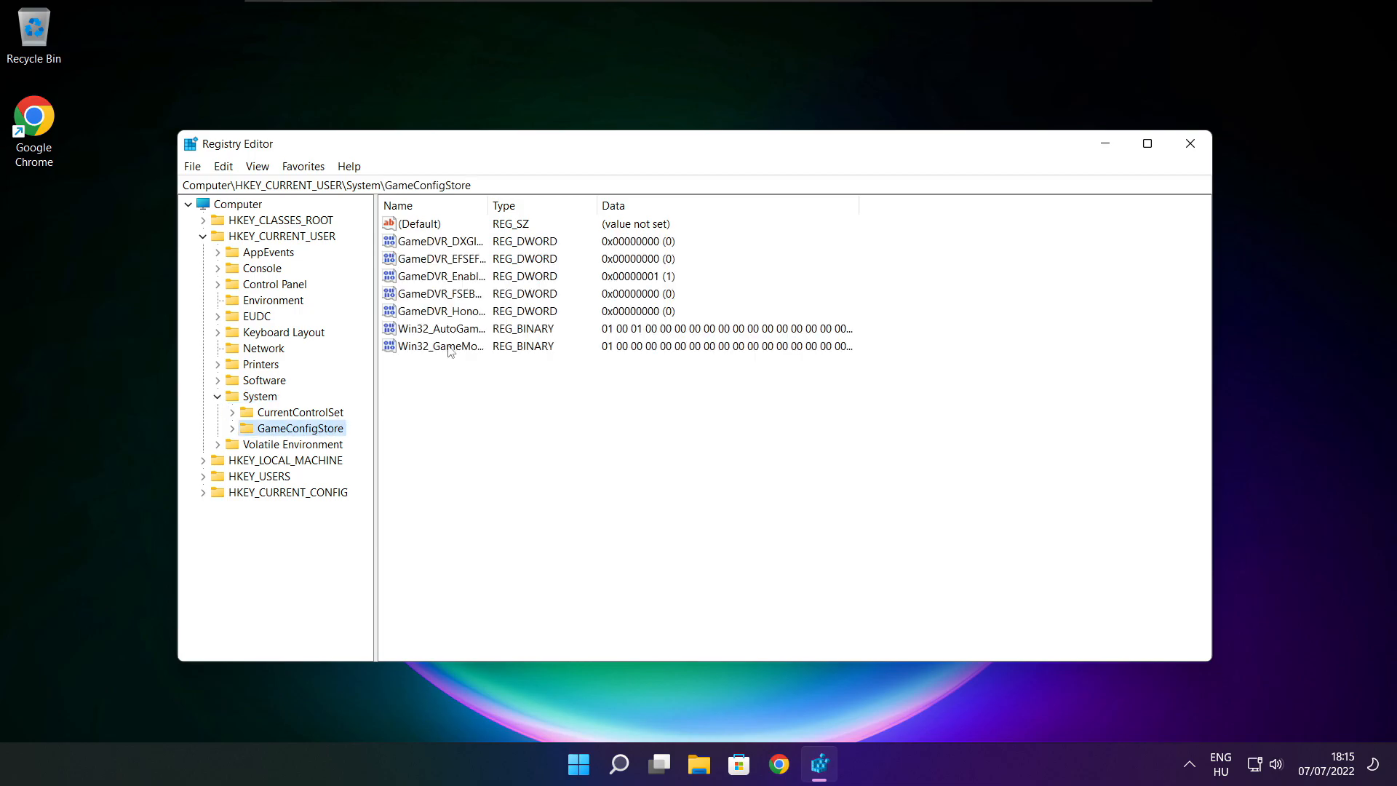
Widen the Name column to read the full value names and set the GameDVR_Enabled value data to 0
{"action": "left_click_drag", "start_coordinate": [486, 200], "coordinate": [606, 202]}
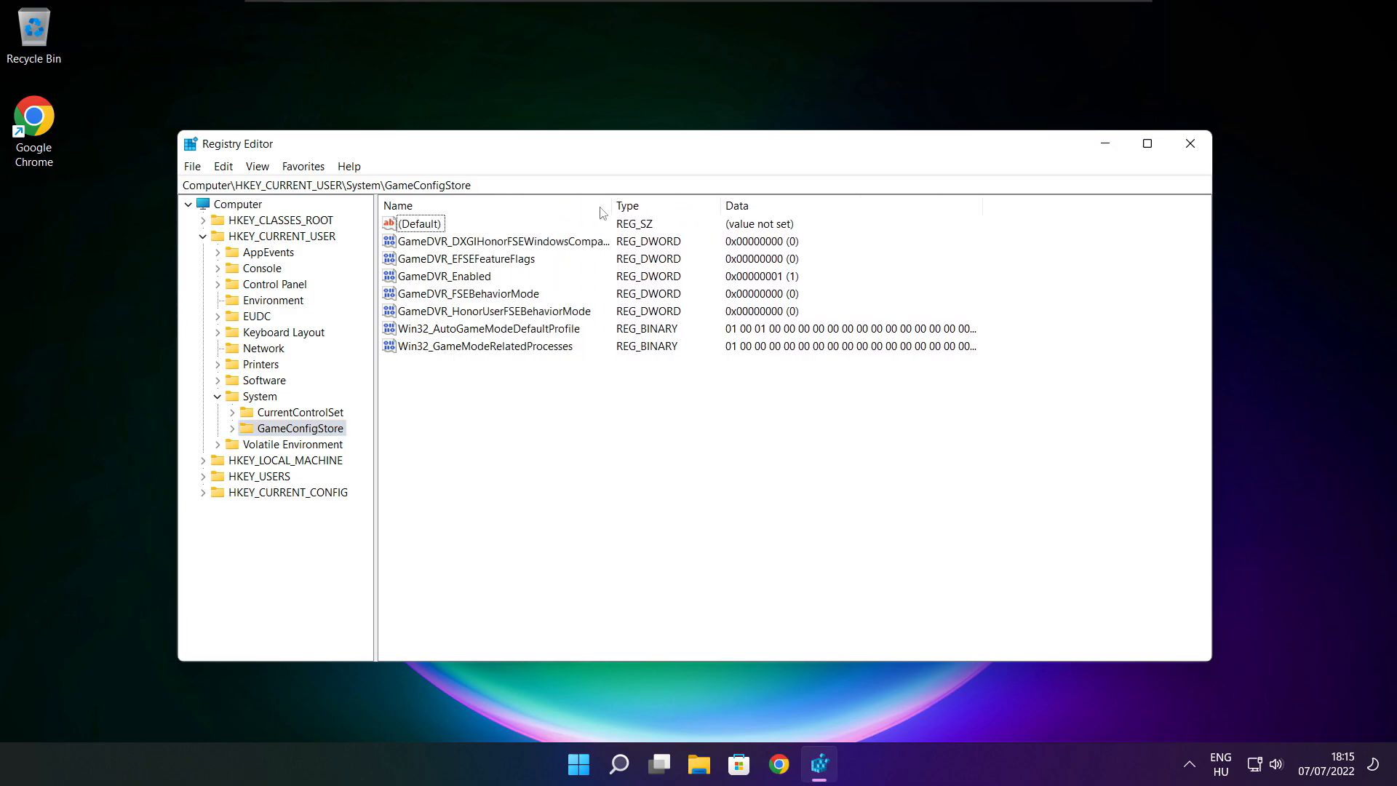
{"action": "left_click", "coordinate": [459, 281]}
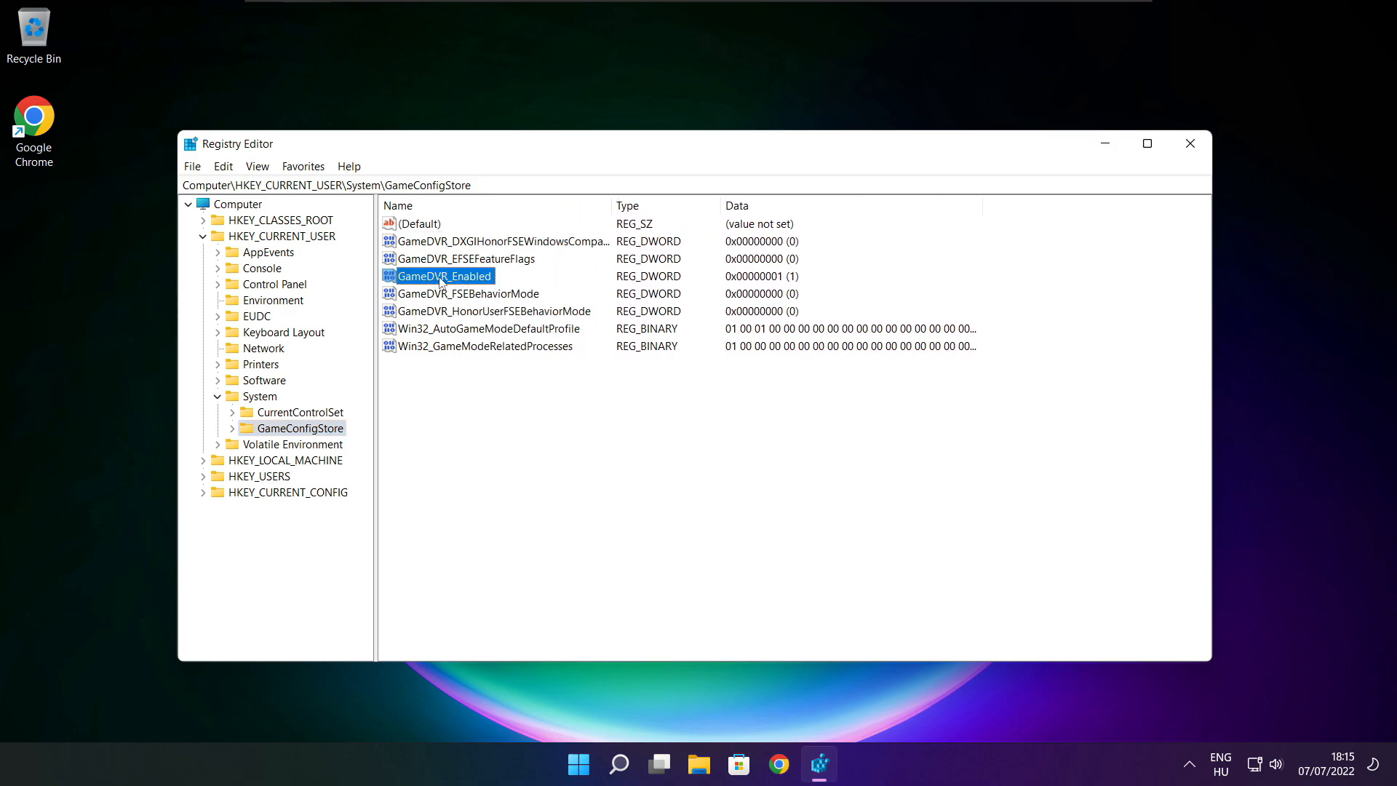
{"action": "double_click", "coordinate": [441, 282]}
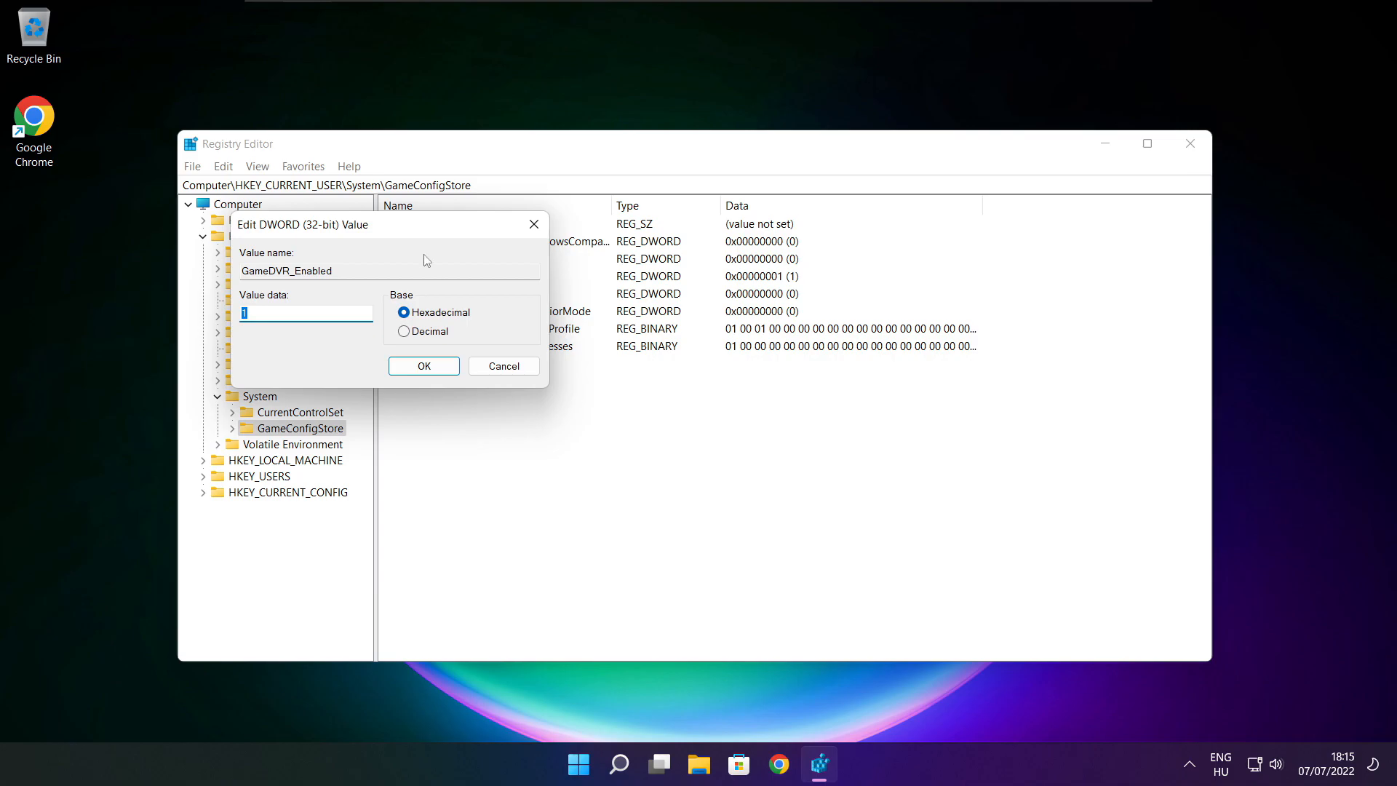
{"action": "left_click_drag", "start_coordinate": [446, 231], "coordinate": [732, 284]}
{"action": "left_click_drag", "start_coordinate": [587, 369], "coordinate": [538, 374]}
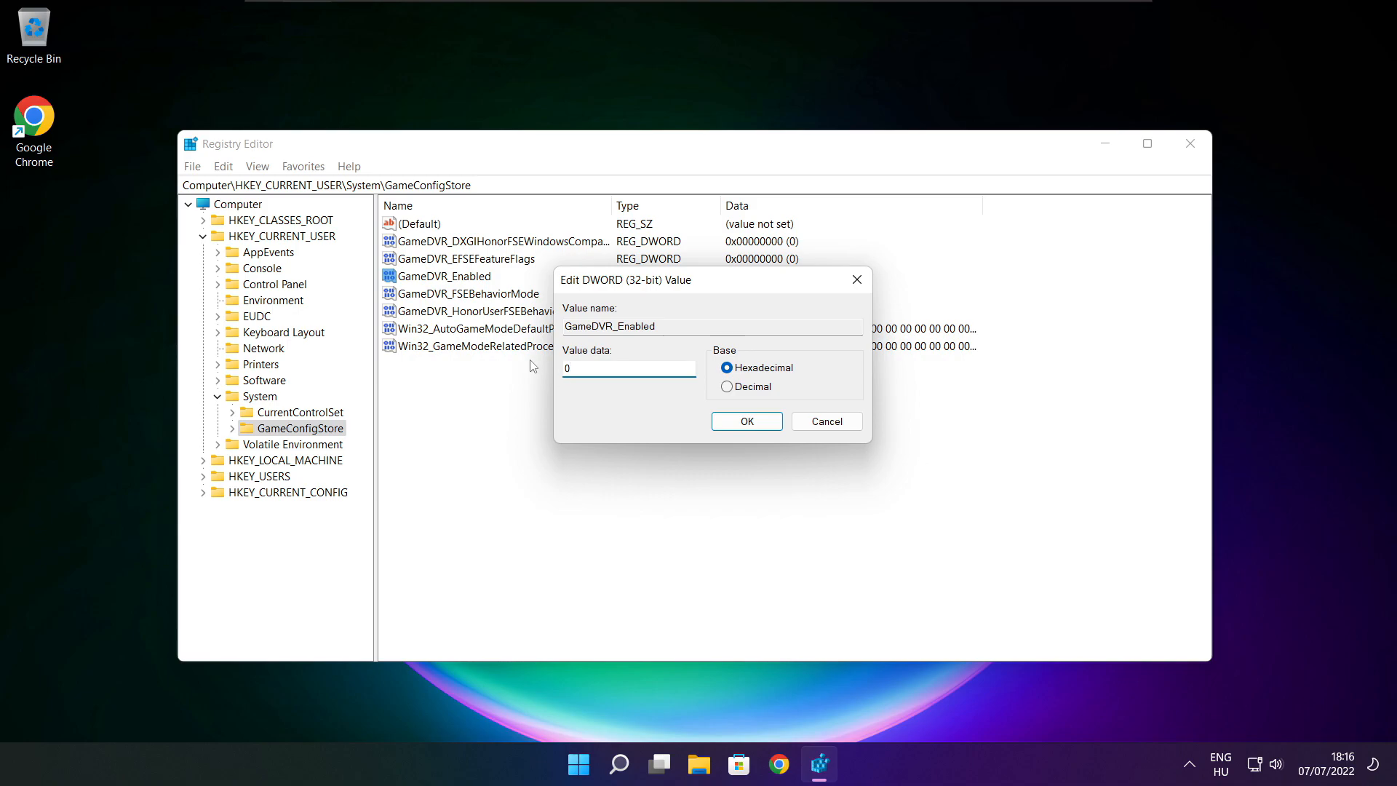
{"action": "left_click", "coordinate": [749, 426]}
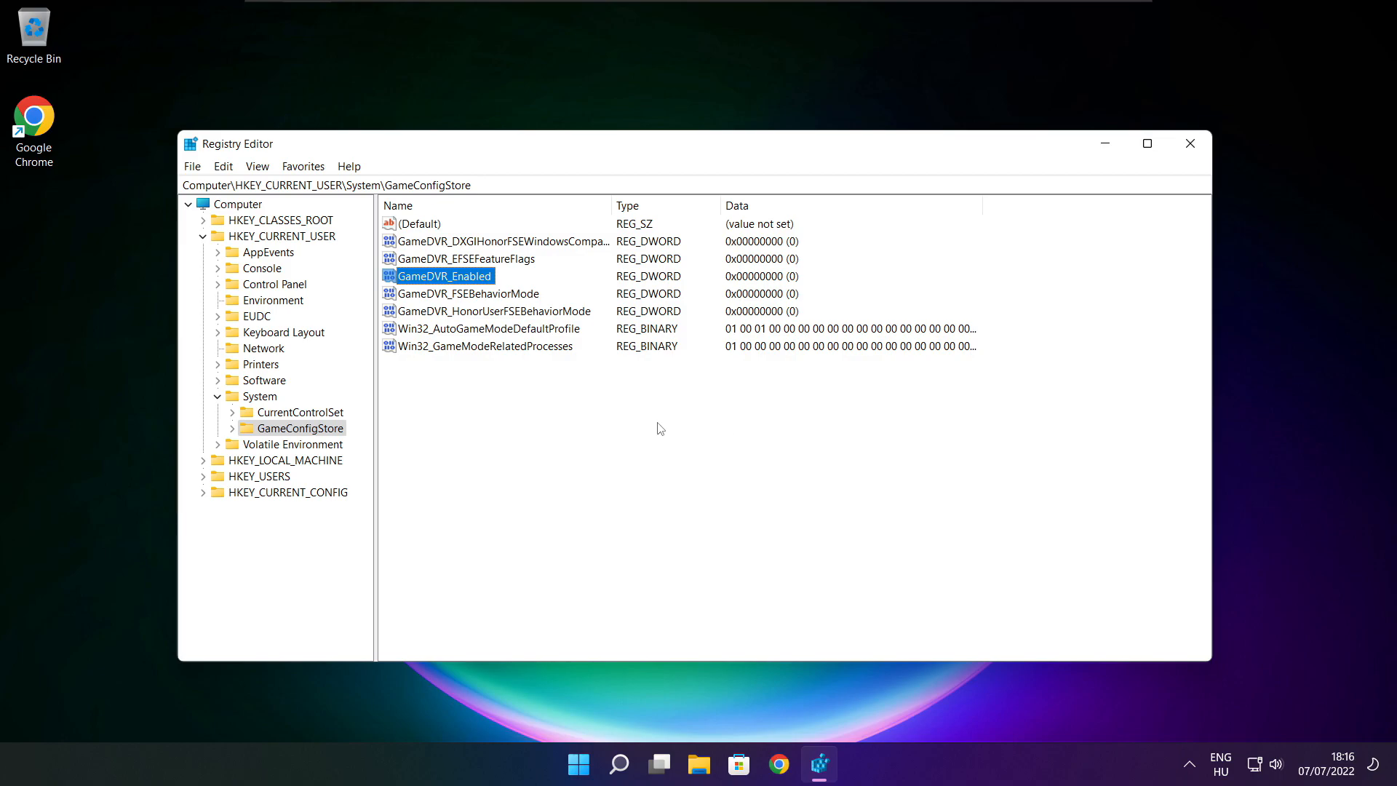
Collapse HKEY_CURRENT_USER and expand the registry branch HKEY_LOCAL_MACHINE\SOFTWARE\Microsoft
{"action": "left_click", "coordinate": [204, 236]}
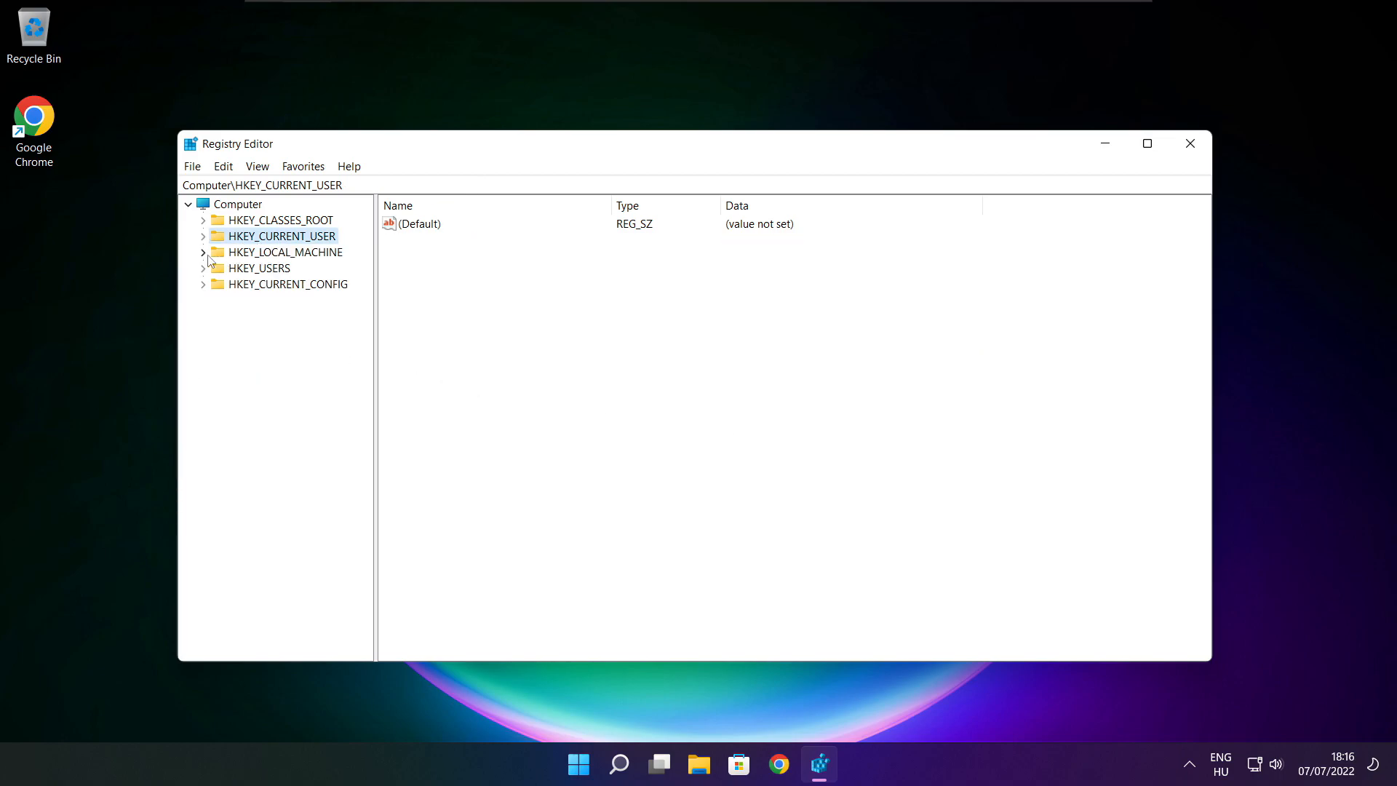
{"action": "left_click", "coordinate": [248, 255]}
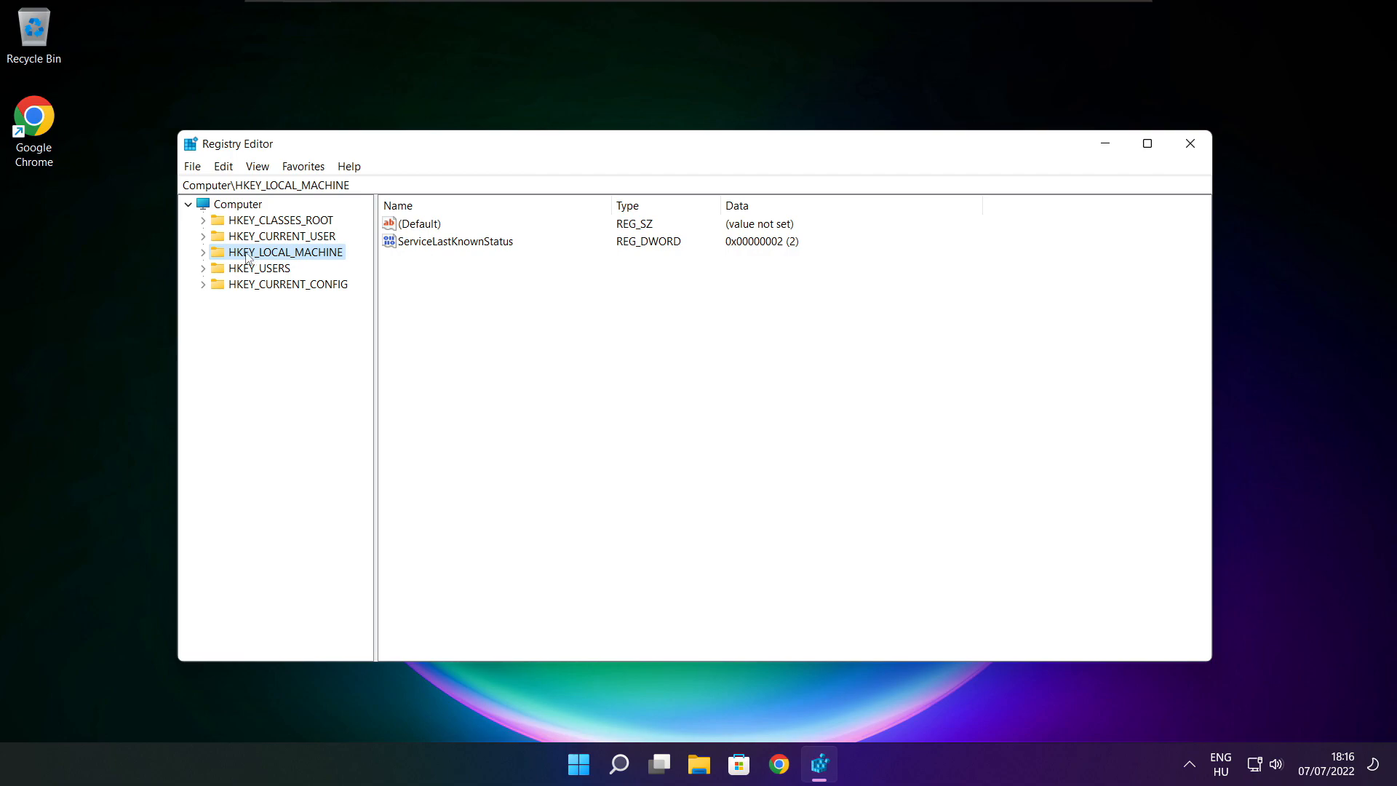
{"action": "left_click", "coordinate": [204, 254]}
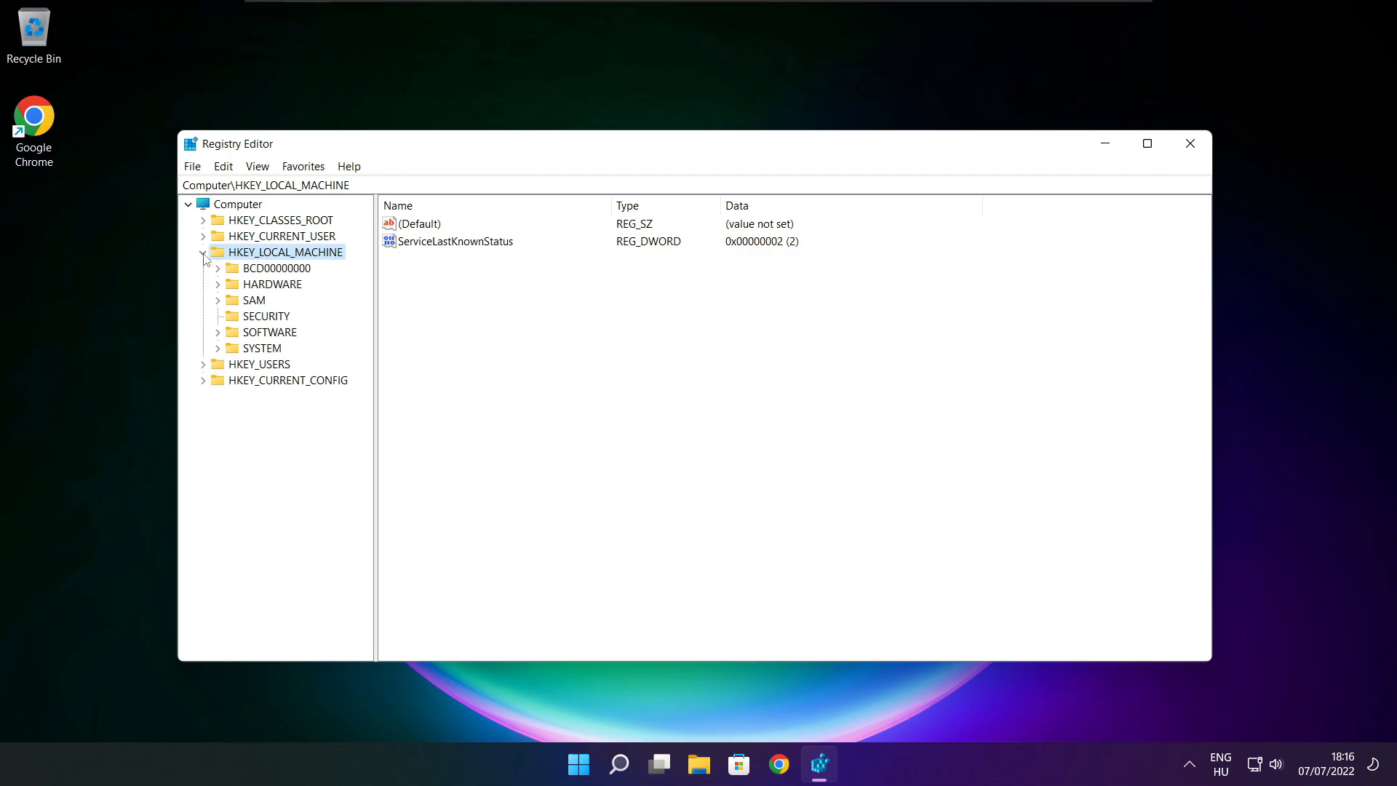
{"action": "left_click", "coordinate": [240, 335]}
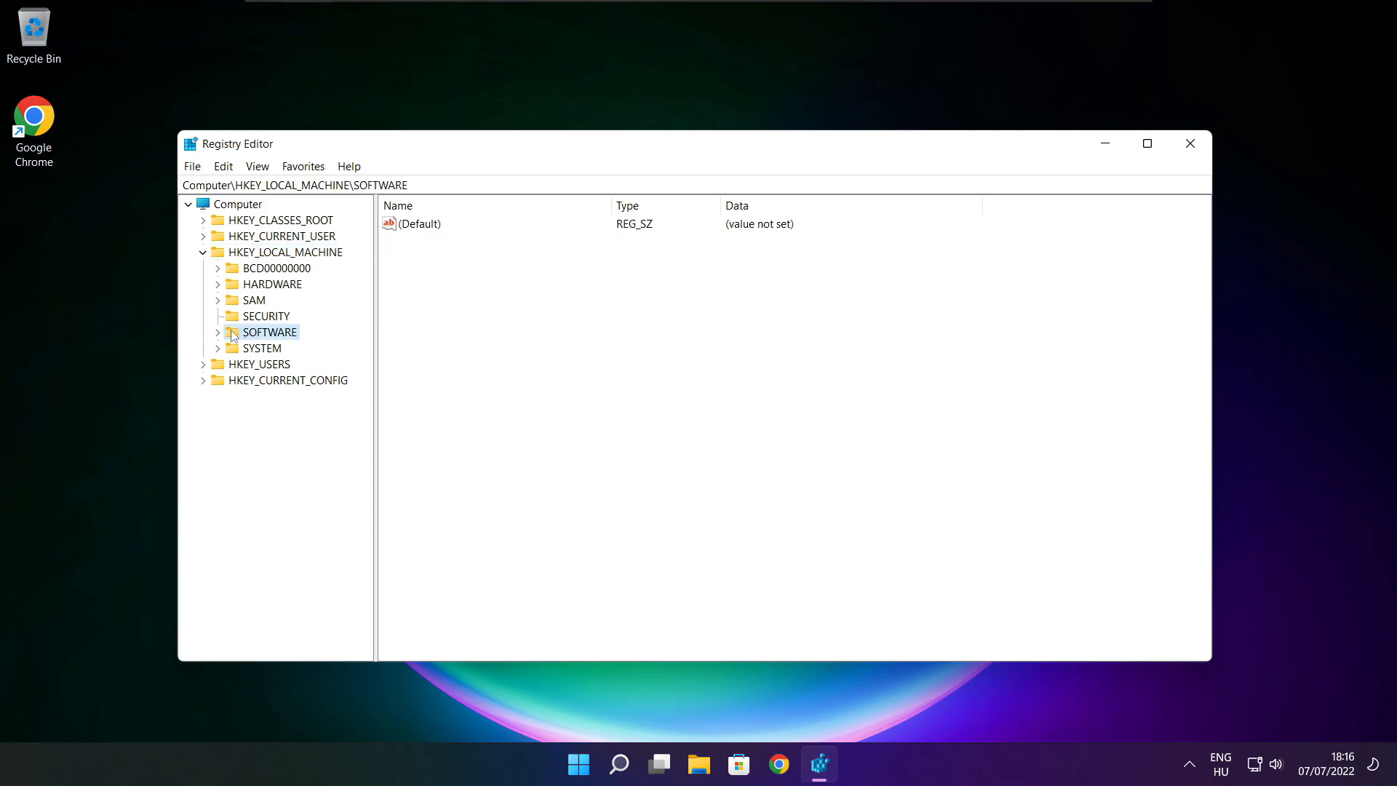
{"action": "left_click", "coordinate": [218, 332]}
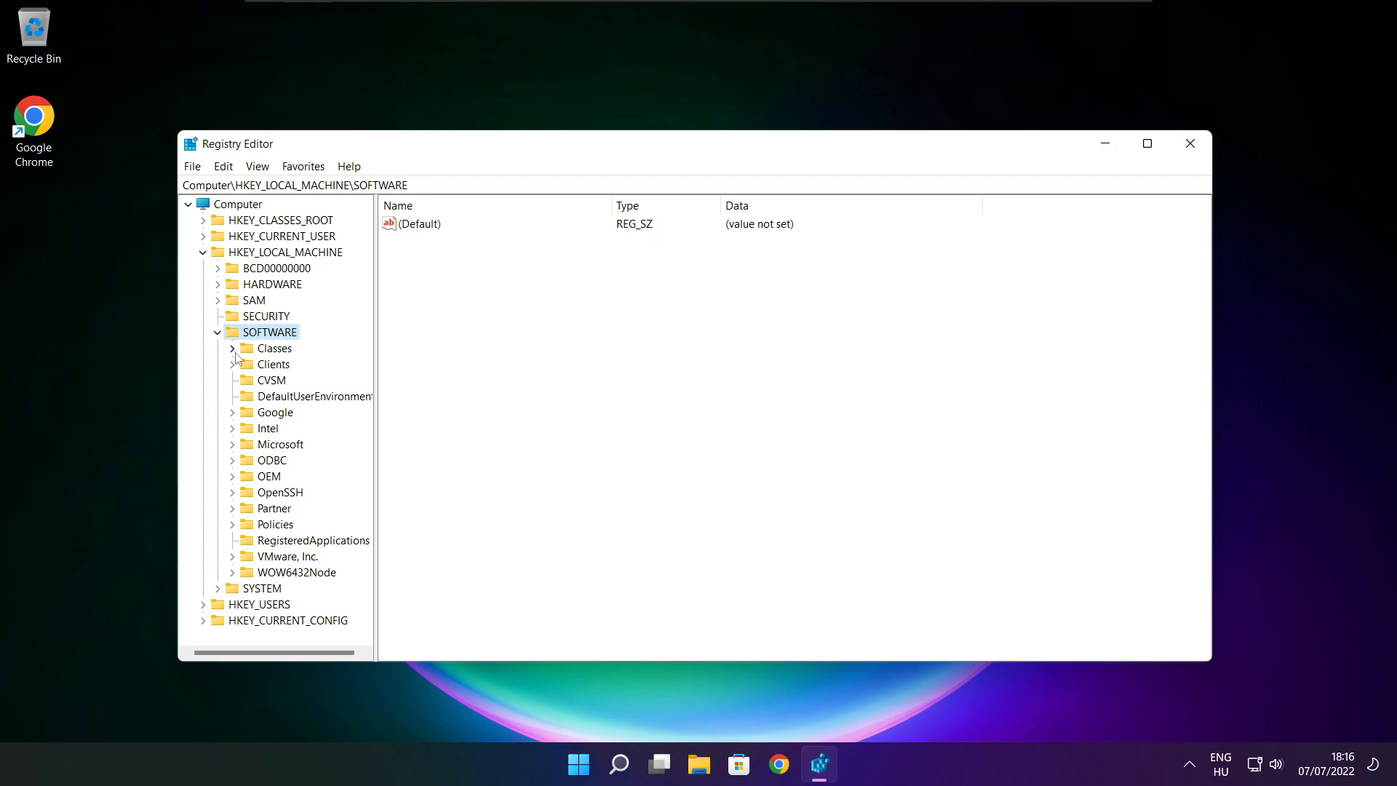
{"action": "left_click", "coordinate": [256, 450]}
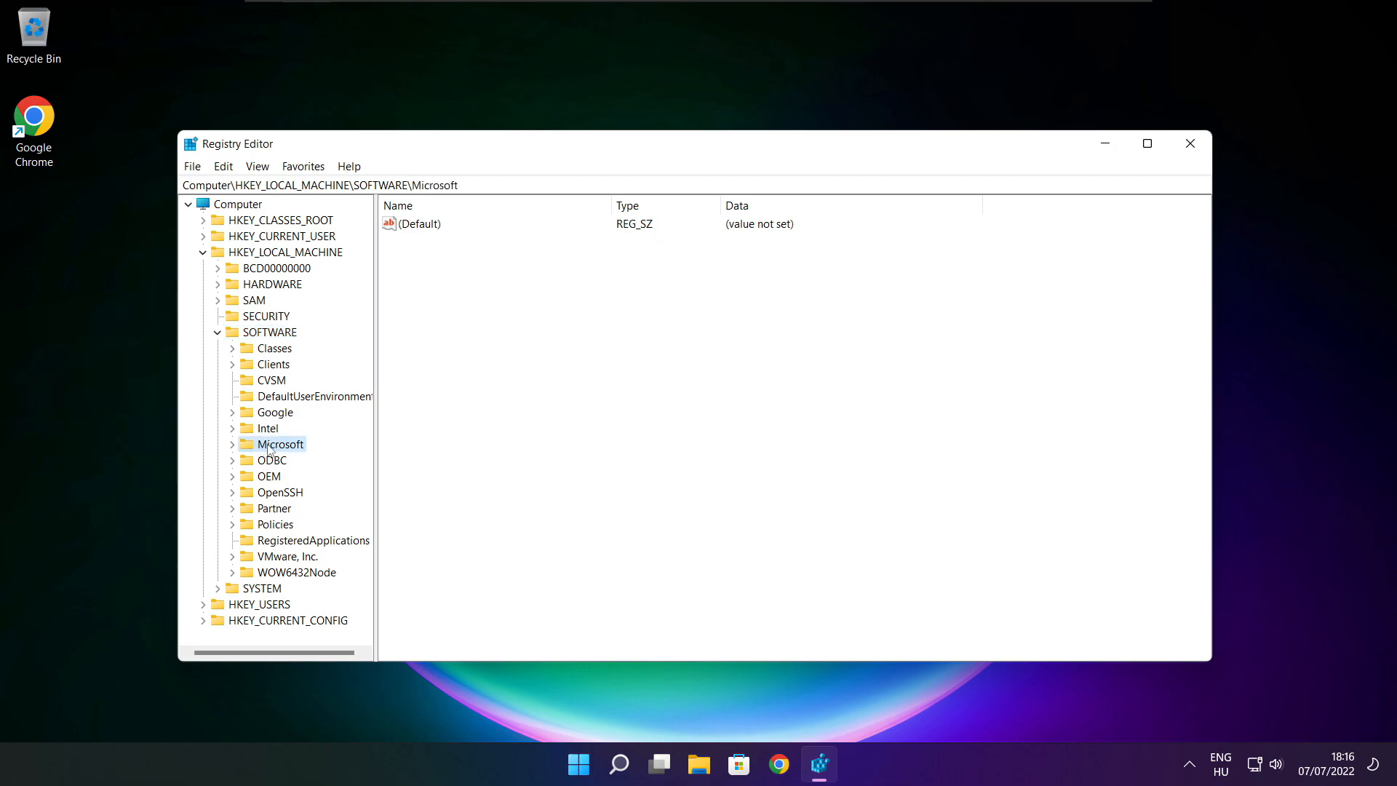
{"action": "left_click", "coordinate": [233, 446]}
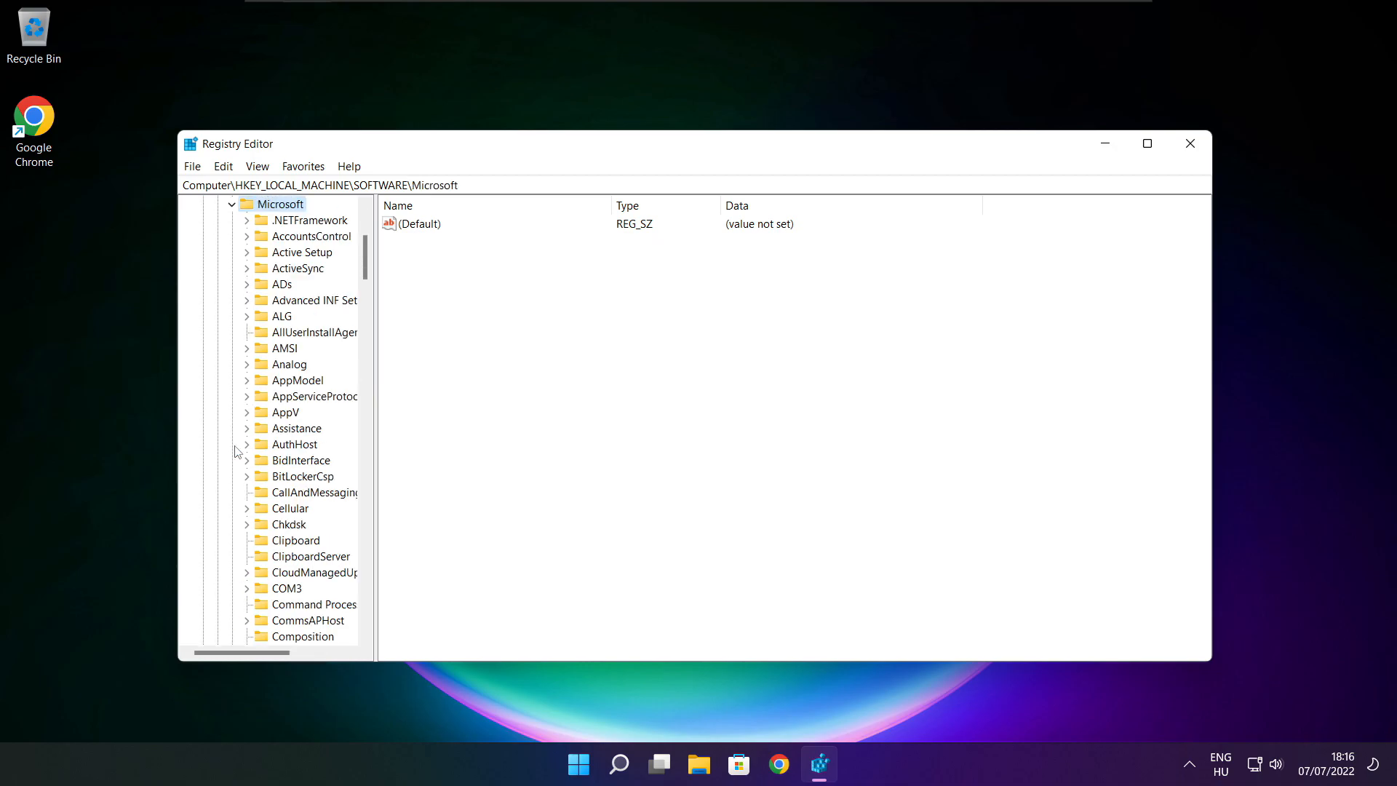
Find PolicyManager under the Microsoft key and expand its default subkey
{"action": "scroll", "coordinate": [277, 440], "scroll_direction": "down", "scroll_amount": 20}
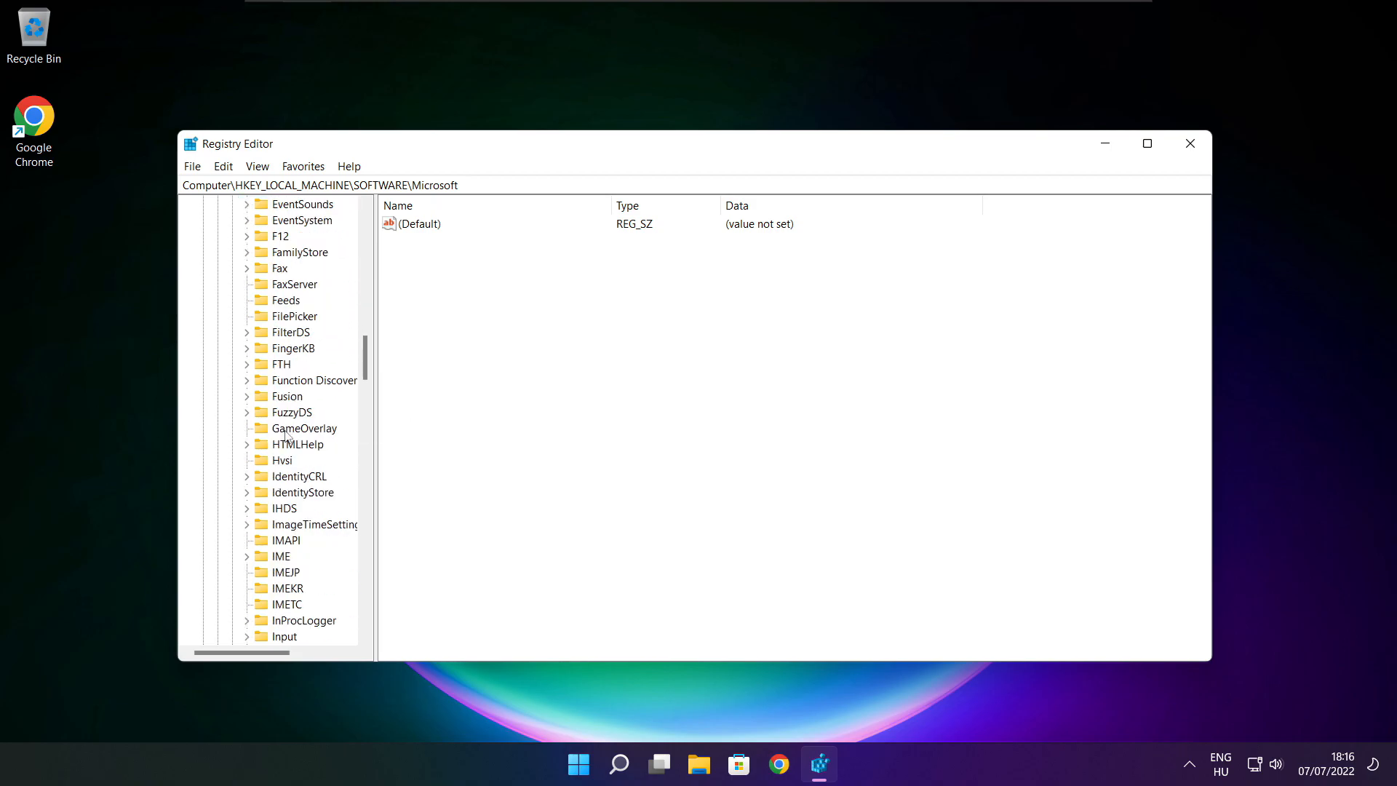
{"action": "scroll", "coordinate": [286, 435], "scroll_direction": "down", "scroll_amount": 19}
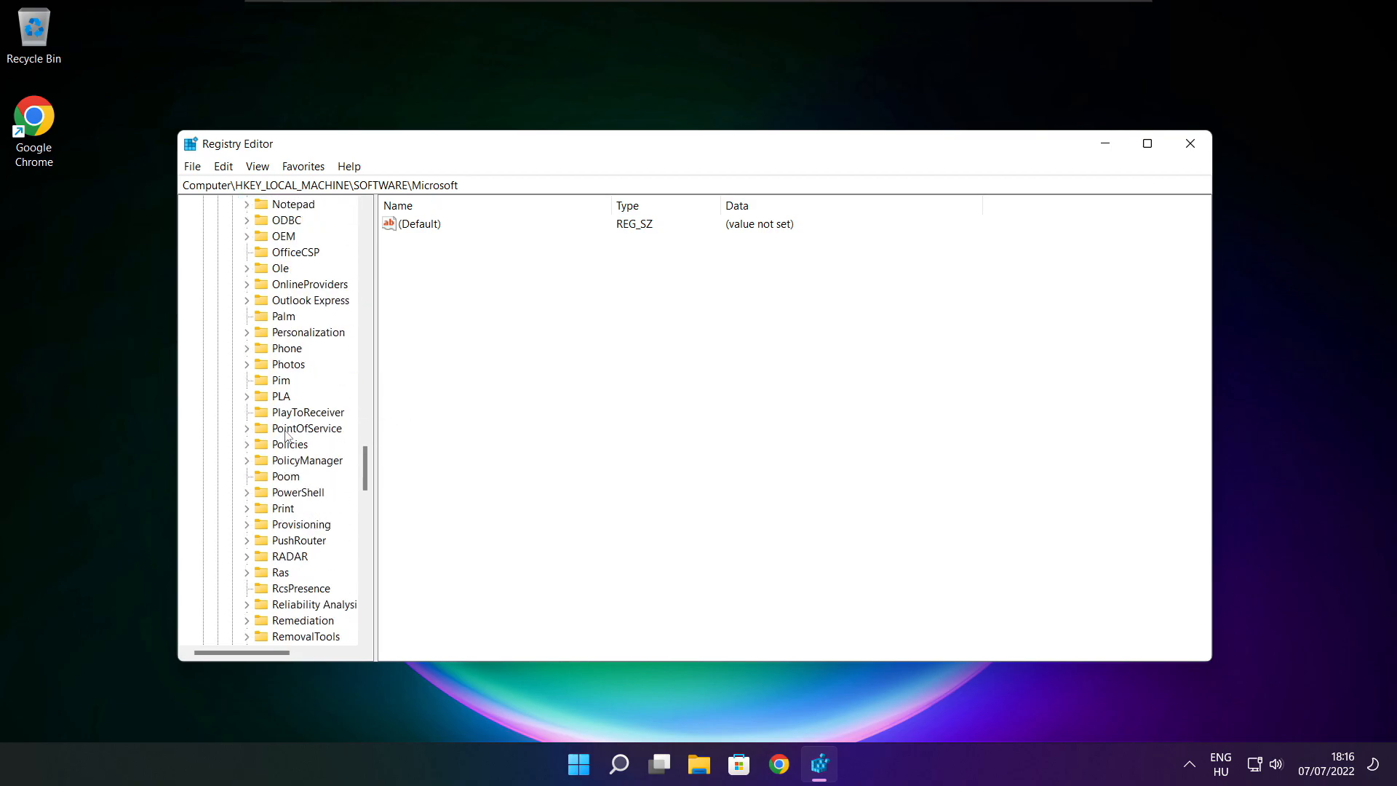
{"action": "scroll", "coordinate": [286, 435], "scroll_direction": "down", "scroll_amount": 1}
{"action": "scroll", "coordinate": [287, 408], "scroll_direction": "up", "scroll_amount": 1}
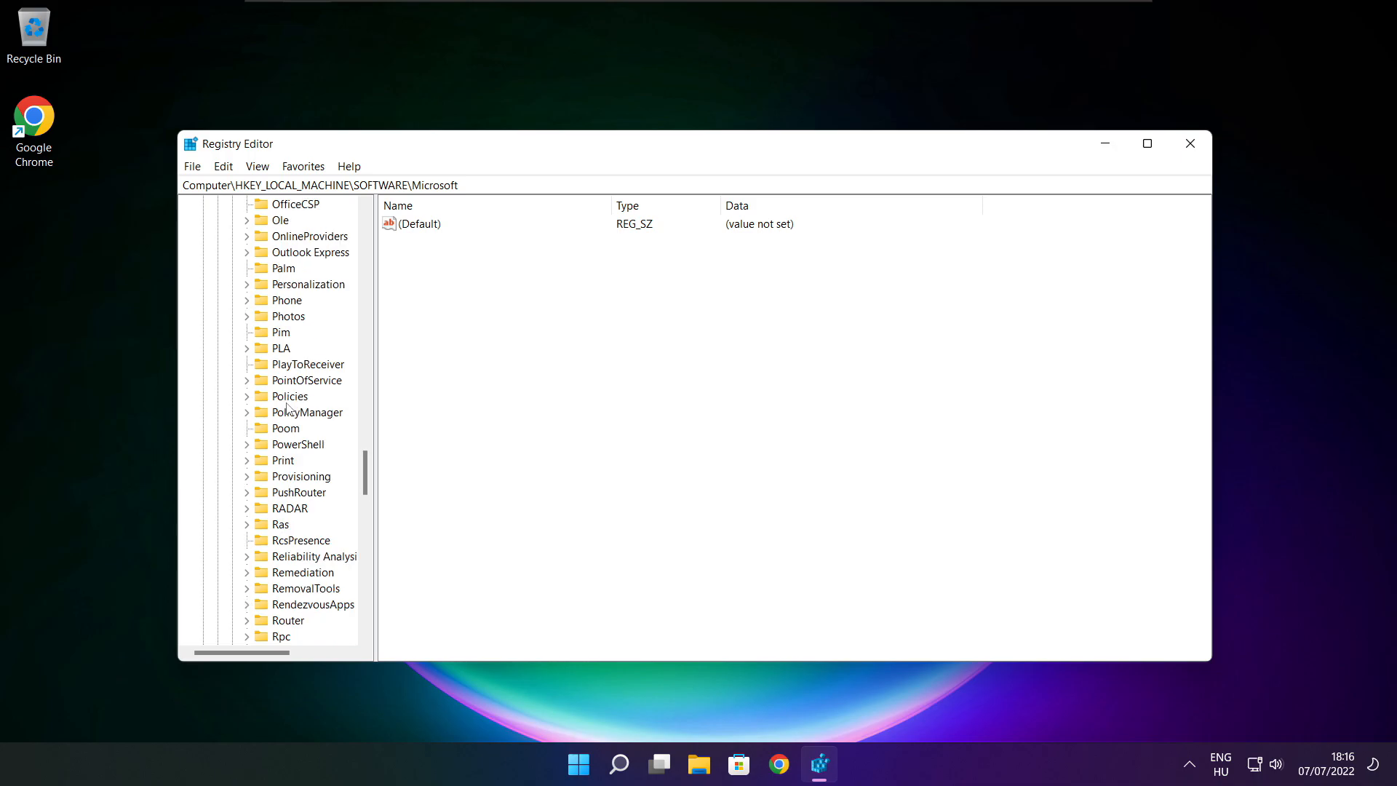
{"action": "left_click", "coordinate": [290, 414]}
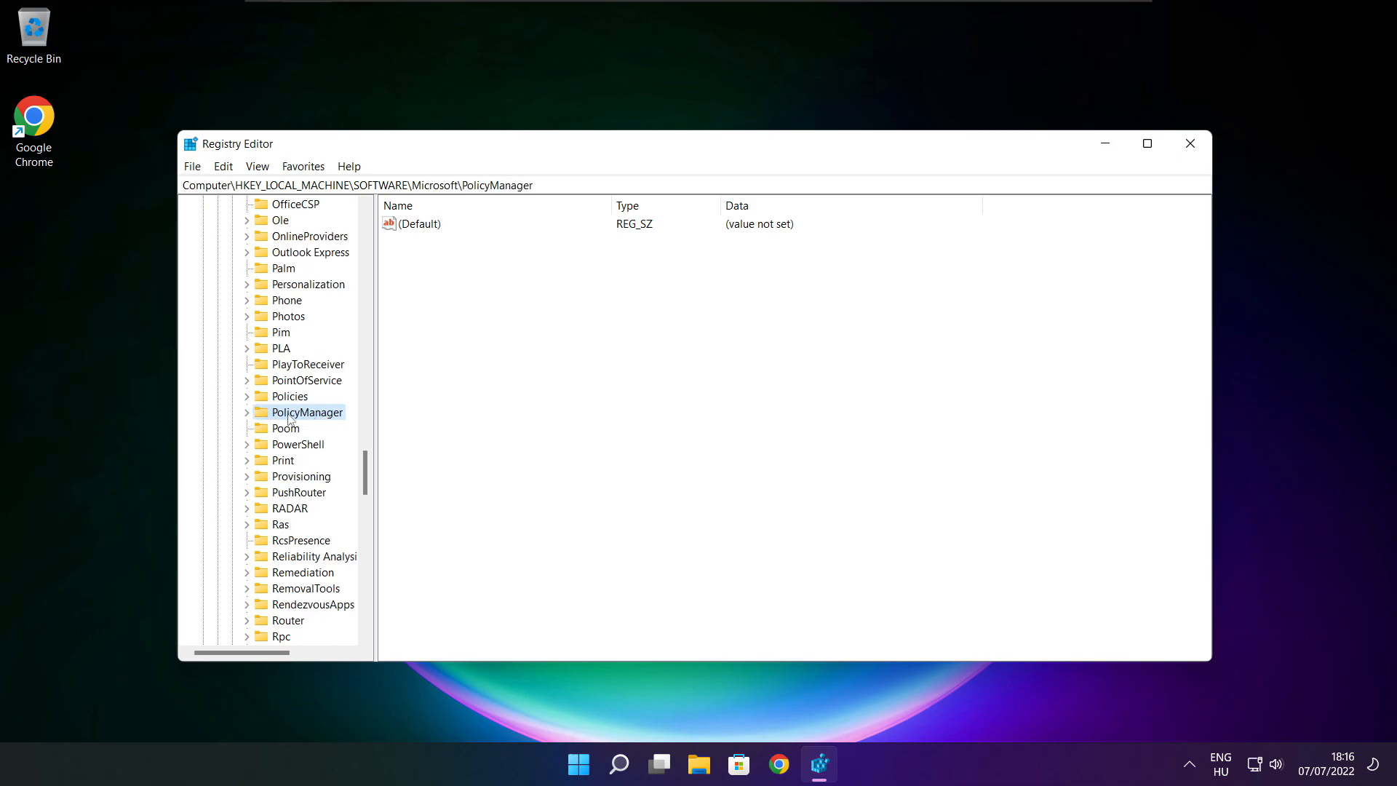
{"action": "left_click", "coordinate": [247, 414]}
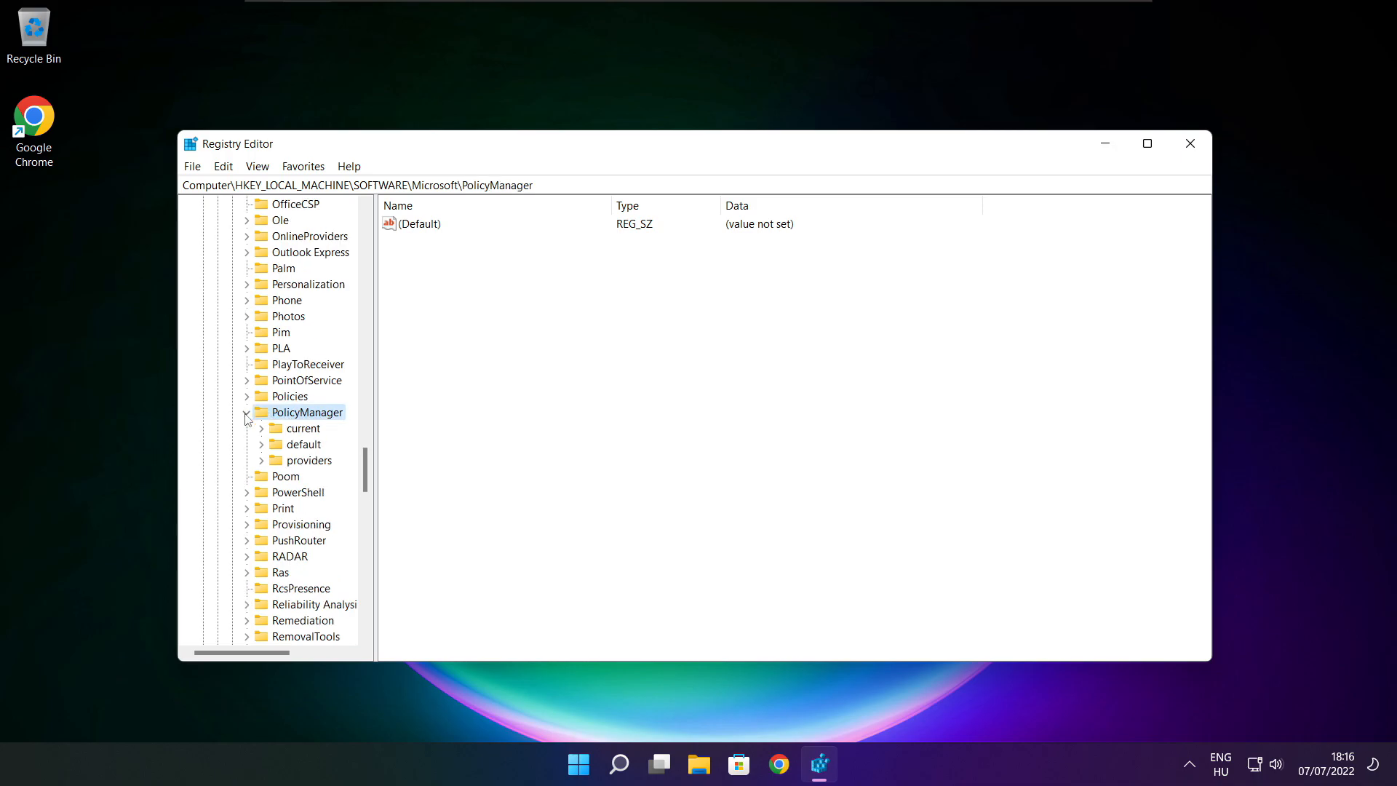
{"action": "left_click", "coordinate": [300, 448]}
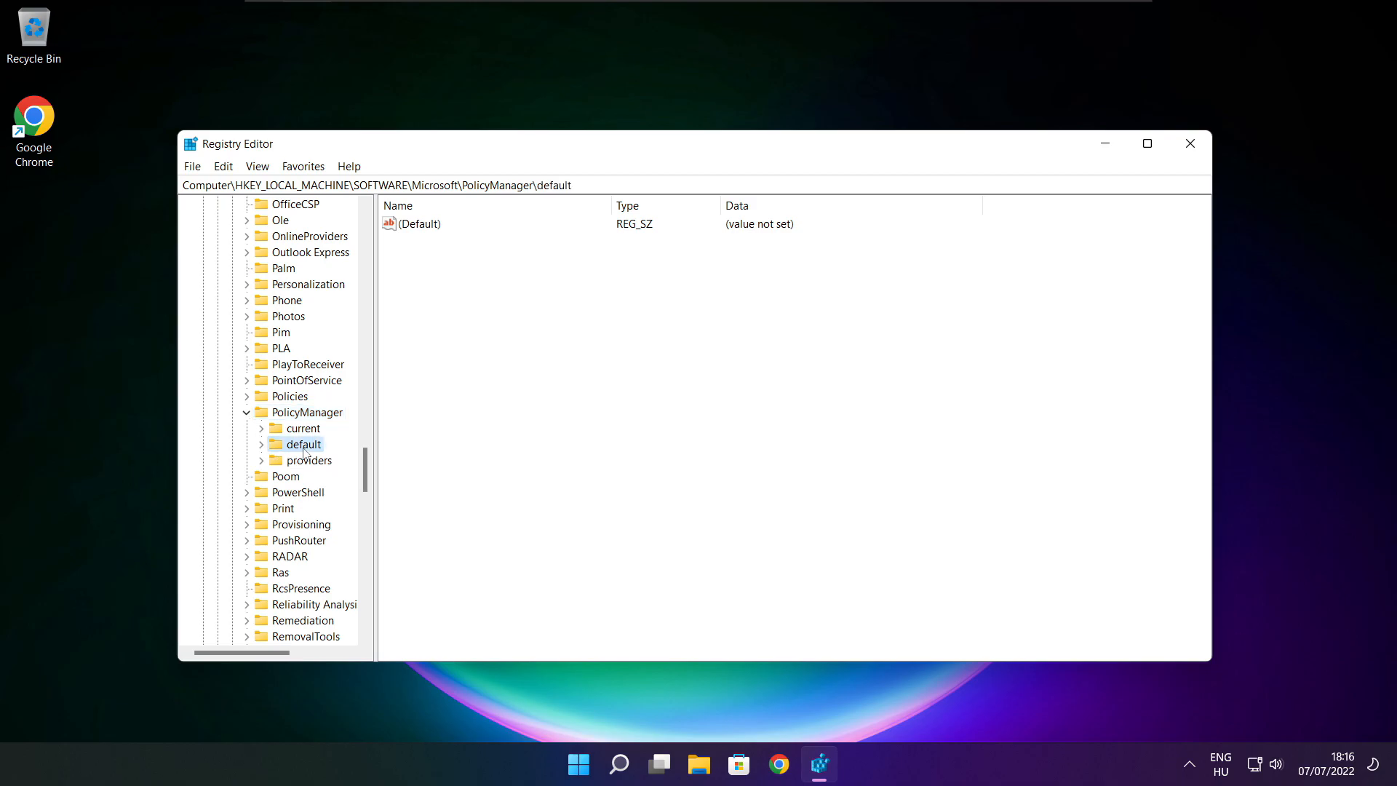
{"action": "left_click", "coordinate": [261, 445]}
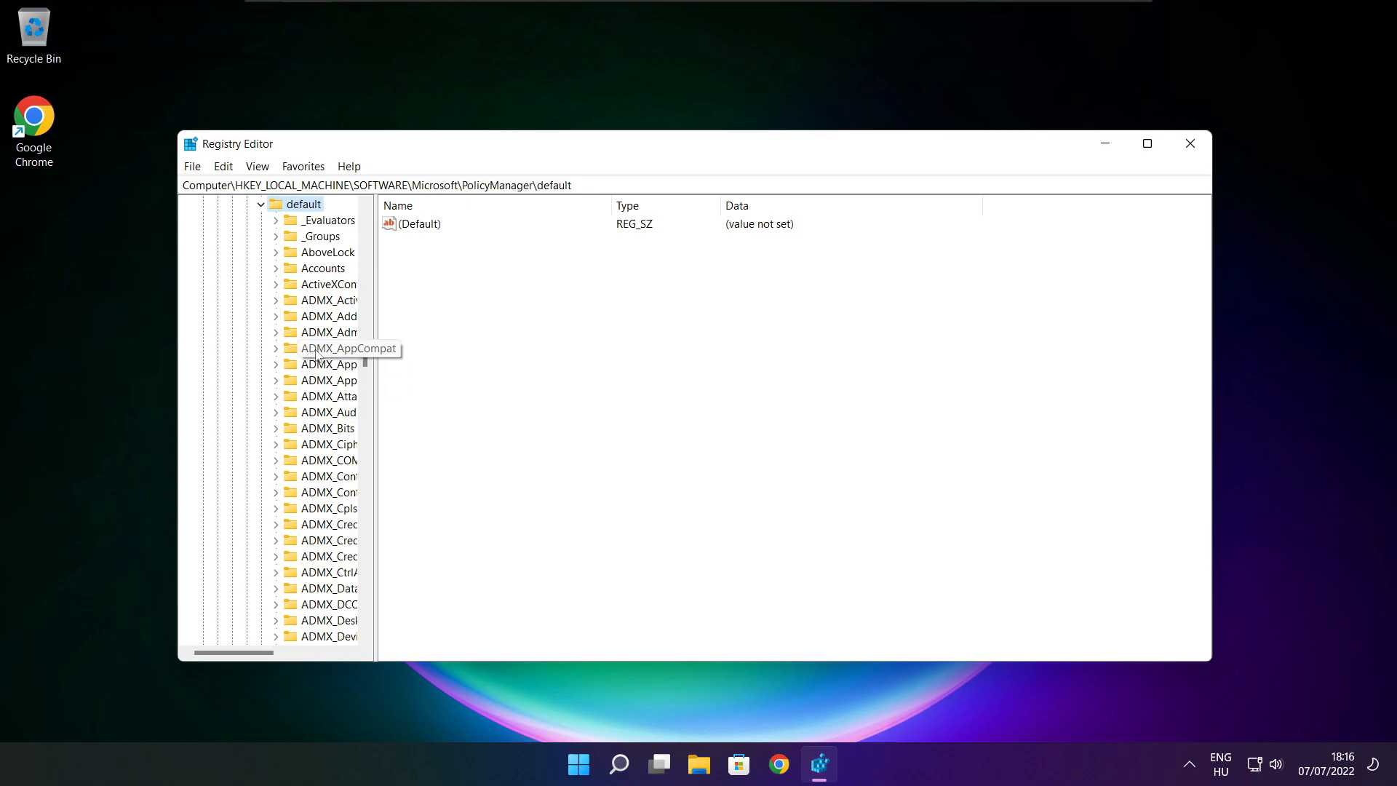
Widen the key tree to read the full names and go to ApplicationManagement\AllowGameDVR under PolicyManager\default
{"action": "scroll", "coordinate": [324, 323], "scroll_direction": "down", "scroll_amount": 13}
{"action": "scroll", "coordinate": [324, 323], "scroll_direction": "down", "scroll_amount": 20}
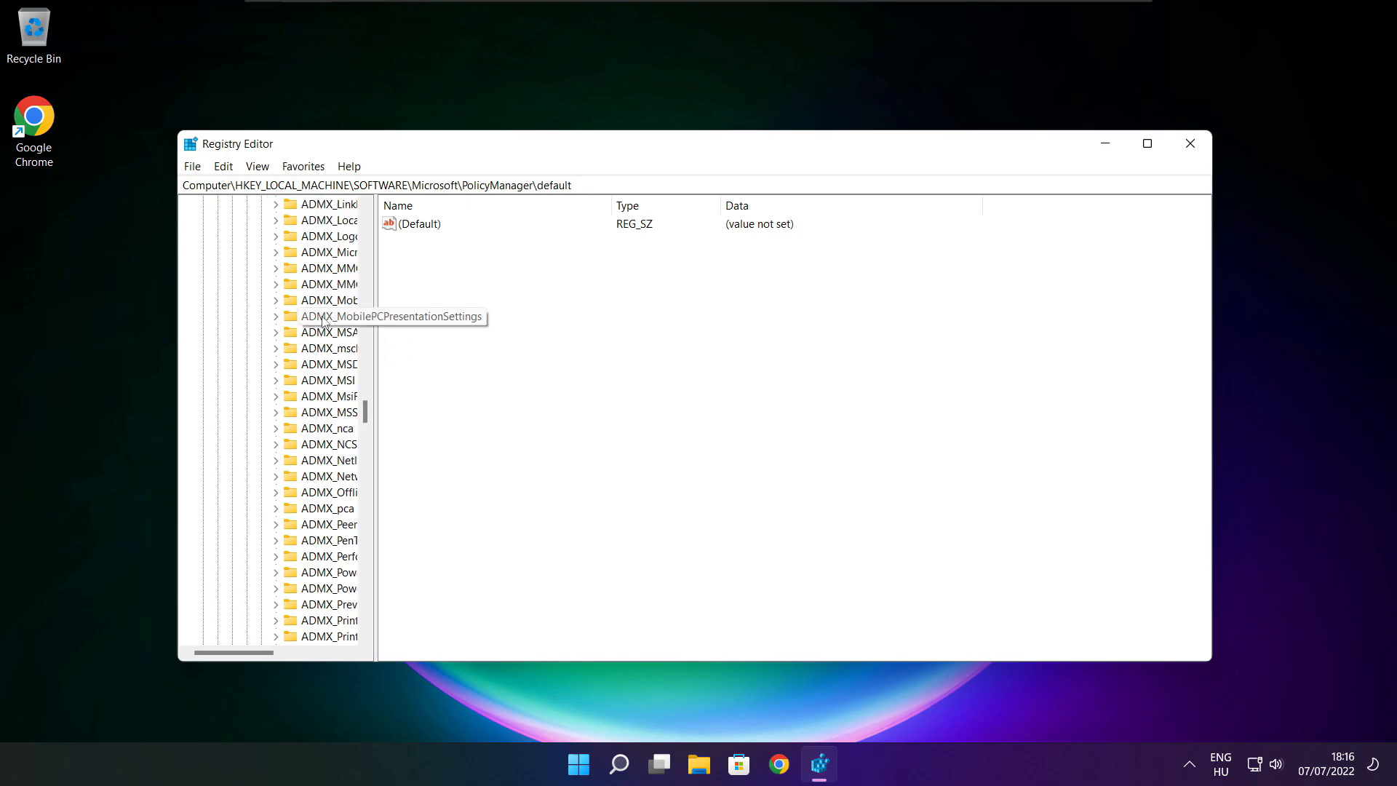
{"action": "left_click_drag", "start_coordinate": [372, 315], "coordinate": [461, 315]}
{"action": "scroll", "coordinate": [337, 306], "scroll_direction": "up", "scroll_amount": 1}
{"action": "left_click", "coordinate": [338, 303]}
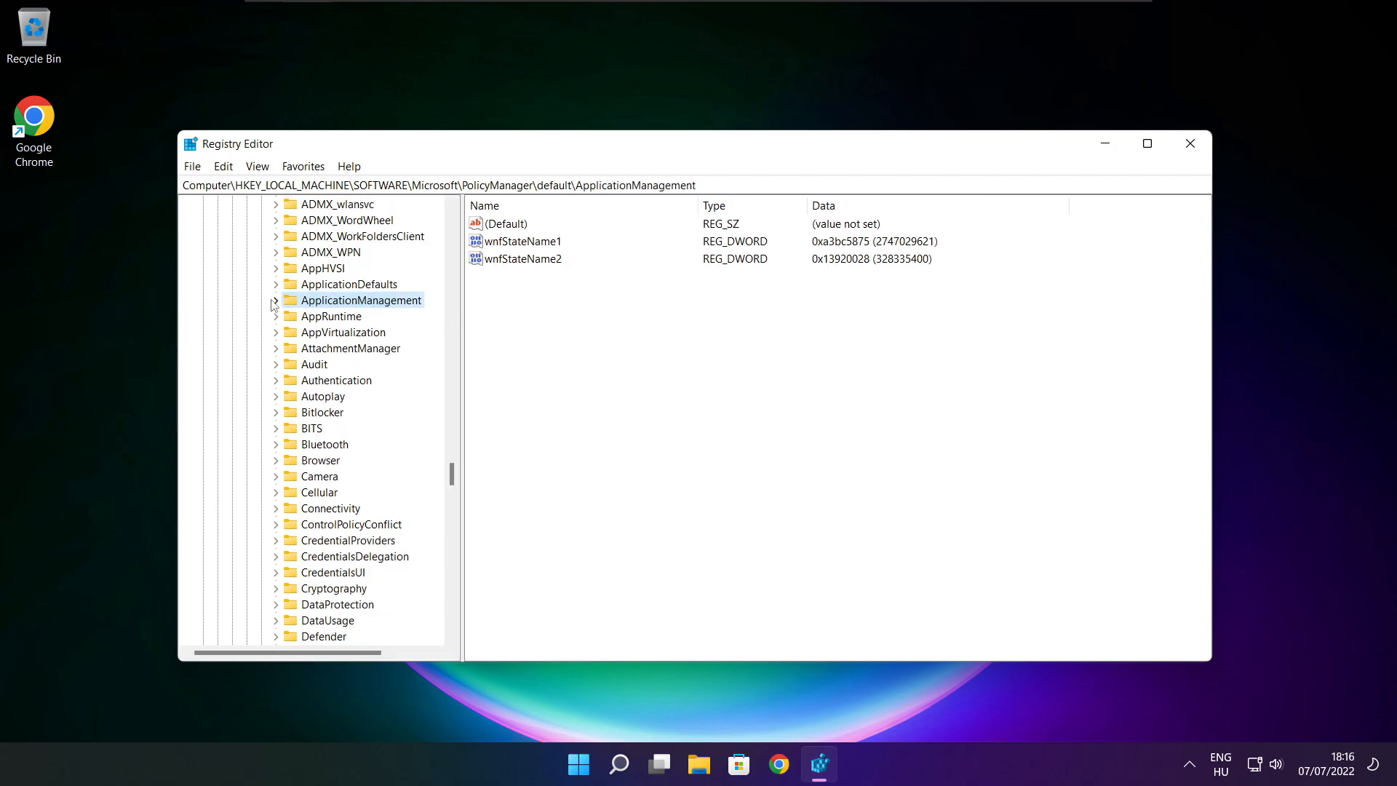
{"action": "left_click", "coordinate": [276, 300]}
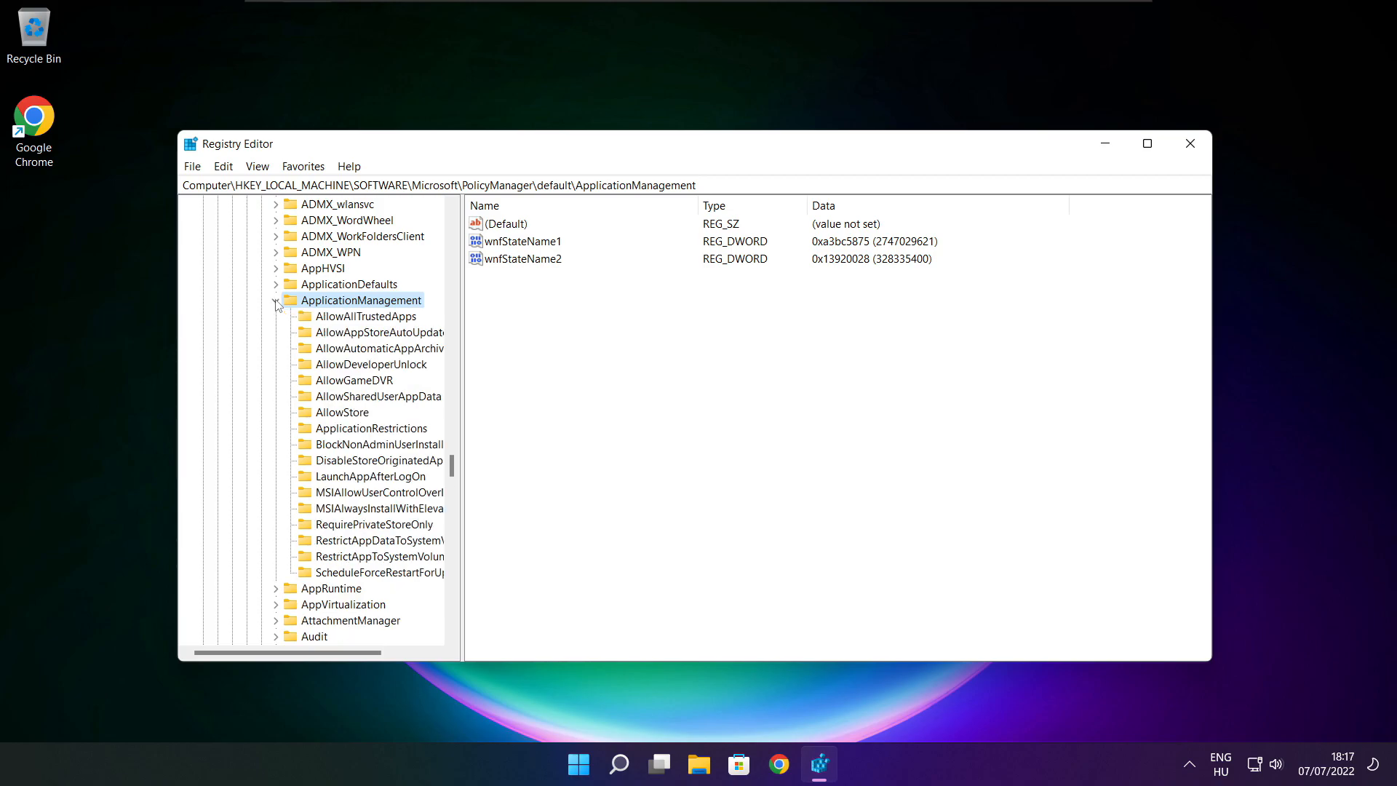
{"action": "left_click_drag", "start_coordinate": [462, 366], "coordinate": [477, 366]}
{"action": "left_click", "coordinate": [355, 382]}
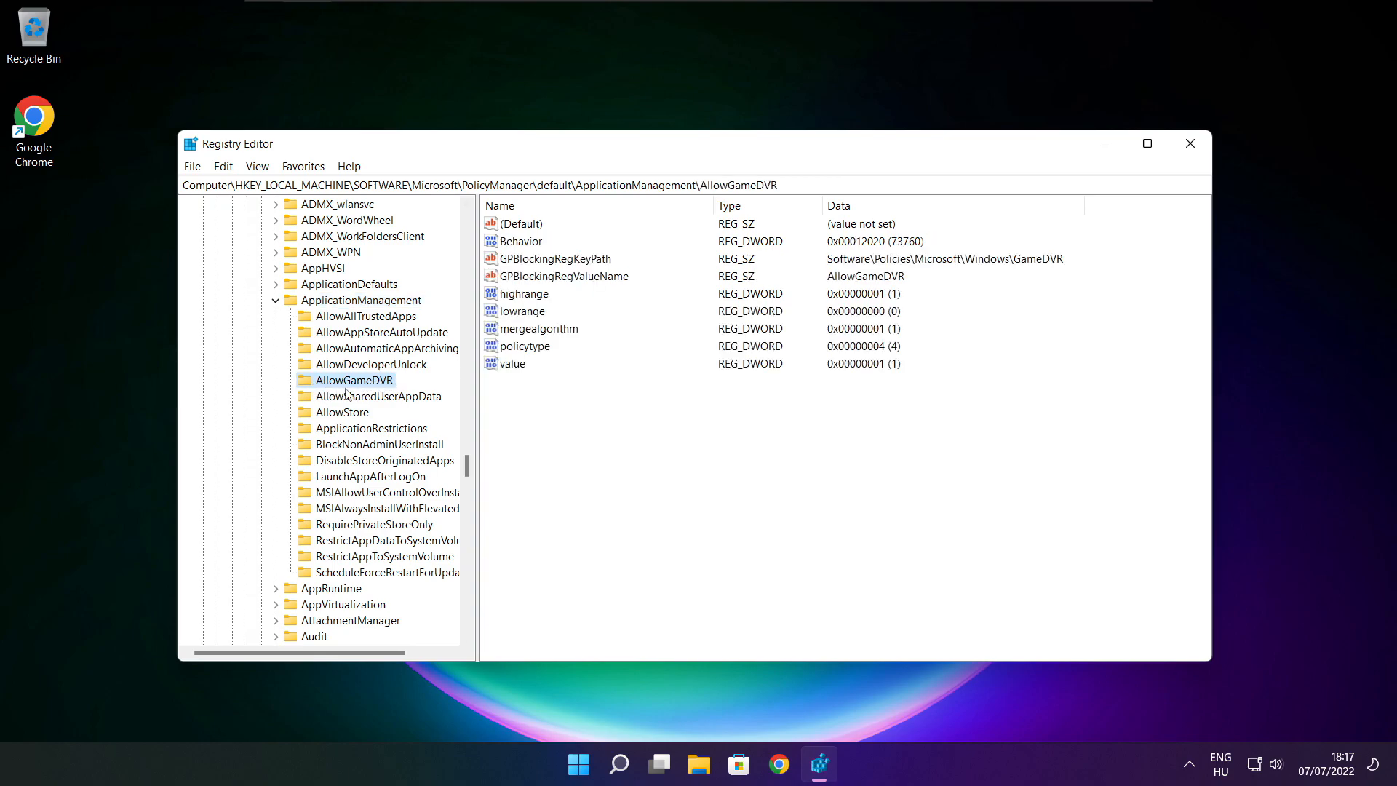
Set the data of the AllowGameDVR key's DWORD named value to 0 and close Registry Editor
{"action": "left_click", "coordinate": [498, 364]}
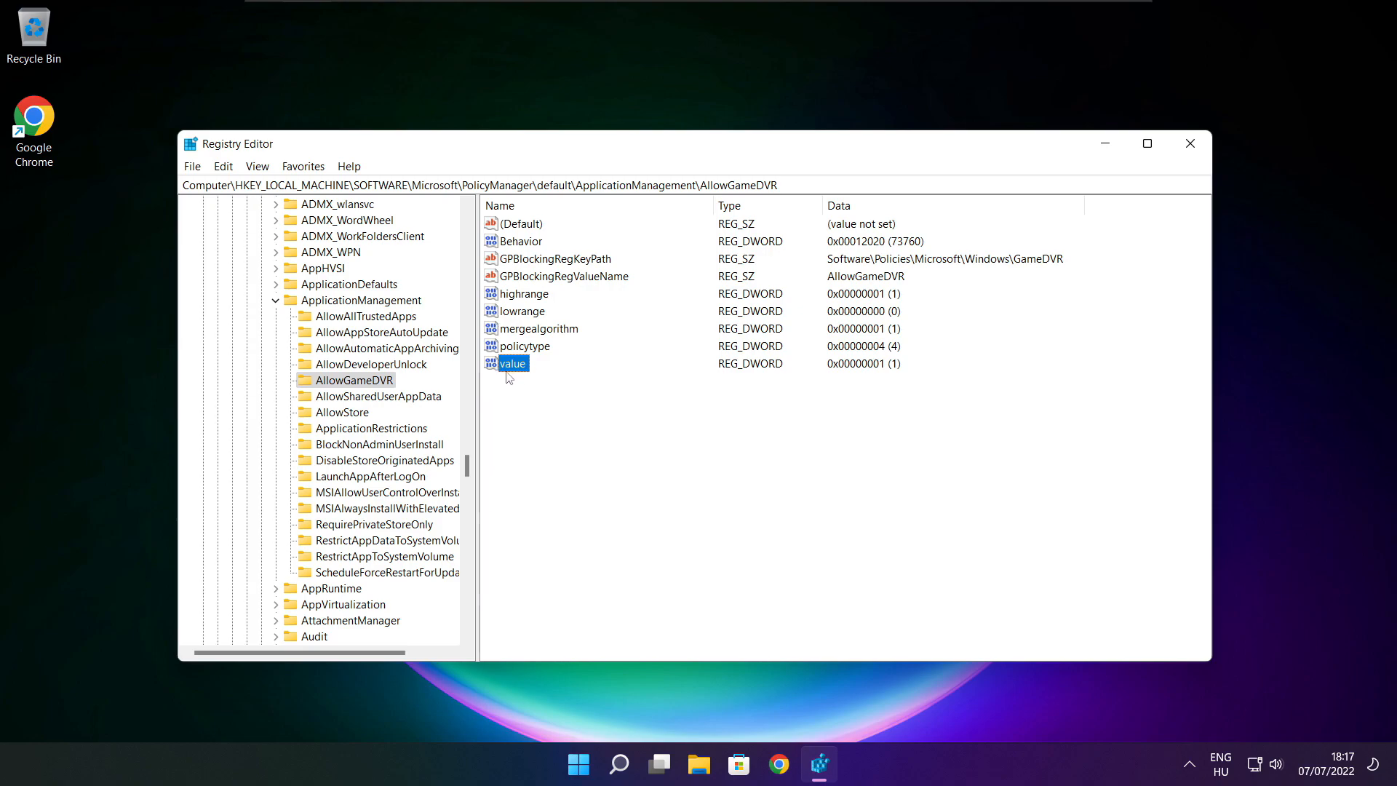
{"action": "double_click", "coordinate": [519, 364]}
{"action": "left_click_drag", "start_coordinate": [311, 234], "coordinate": [710, 290]}
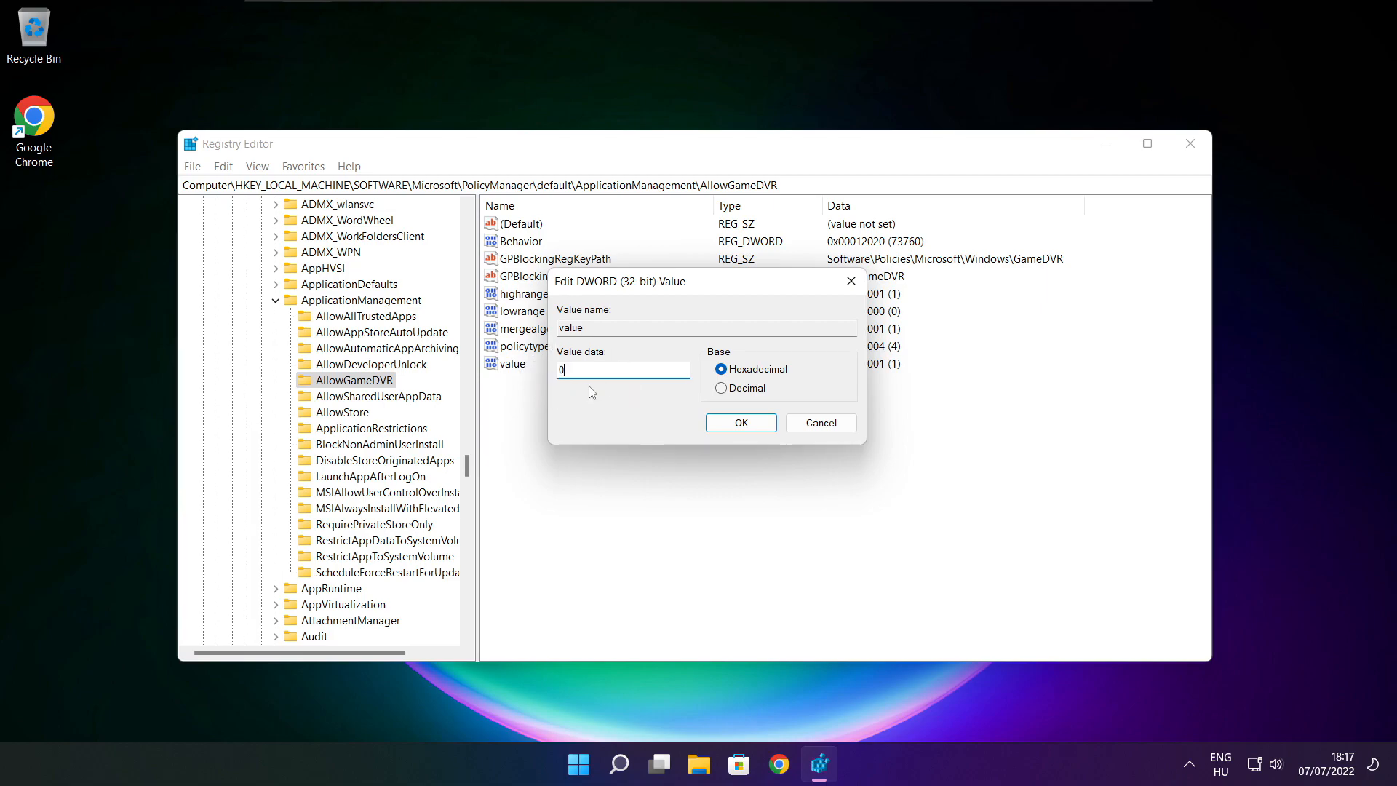
{"action": "left_click", "coordinate": [741, 424]}
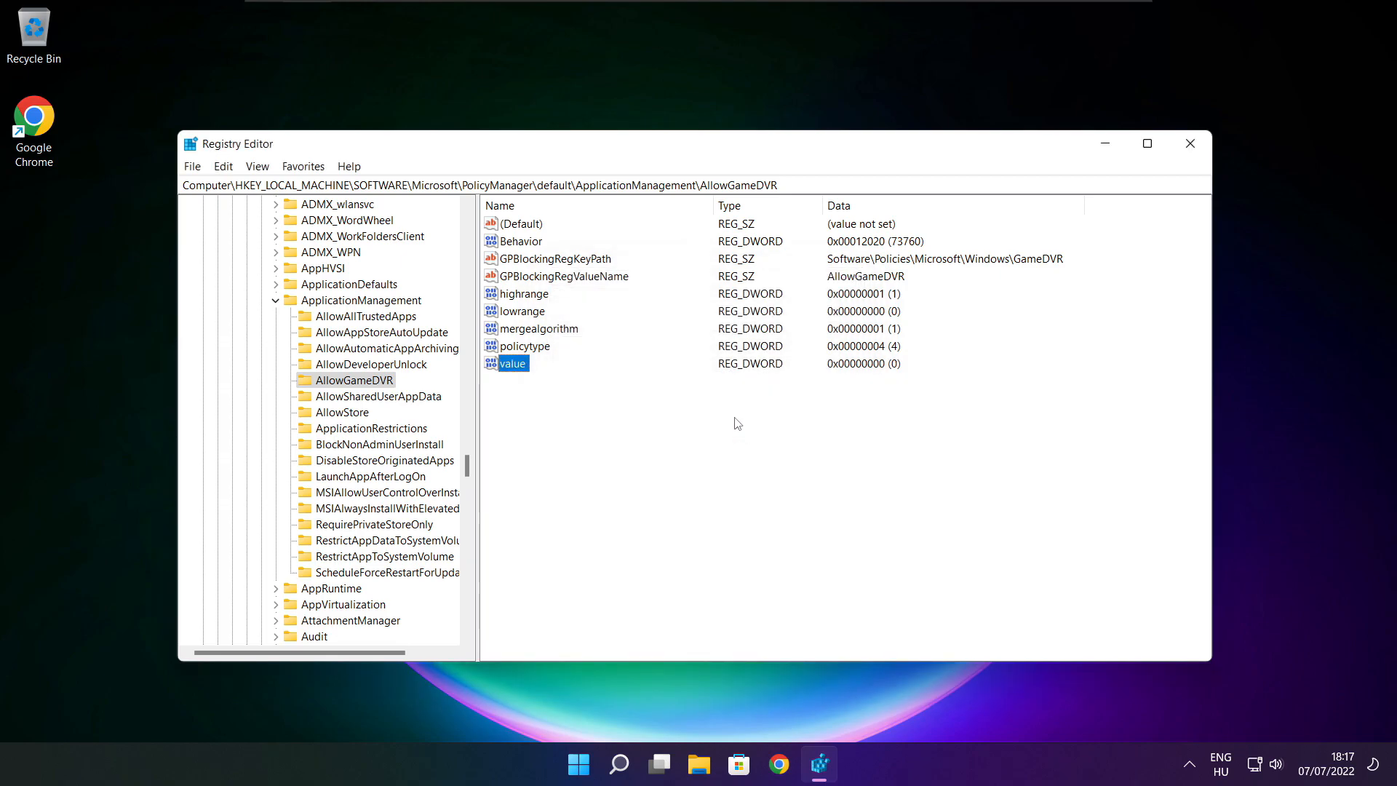
{"action": "left_click", "coordinate": [1192, 148]}
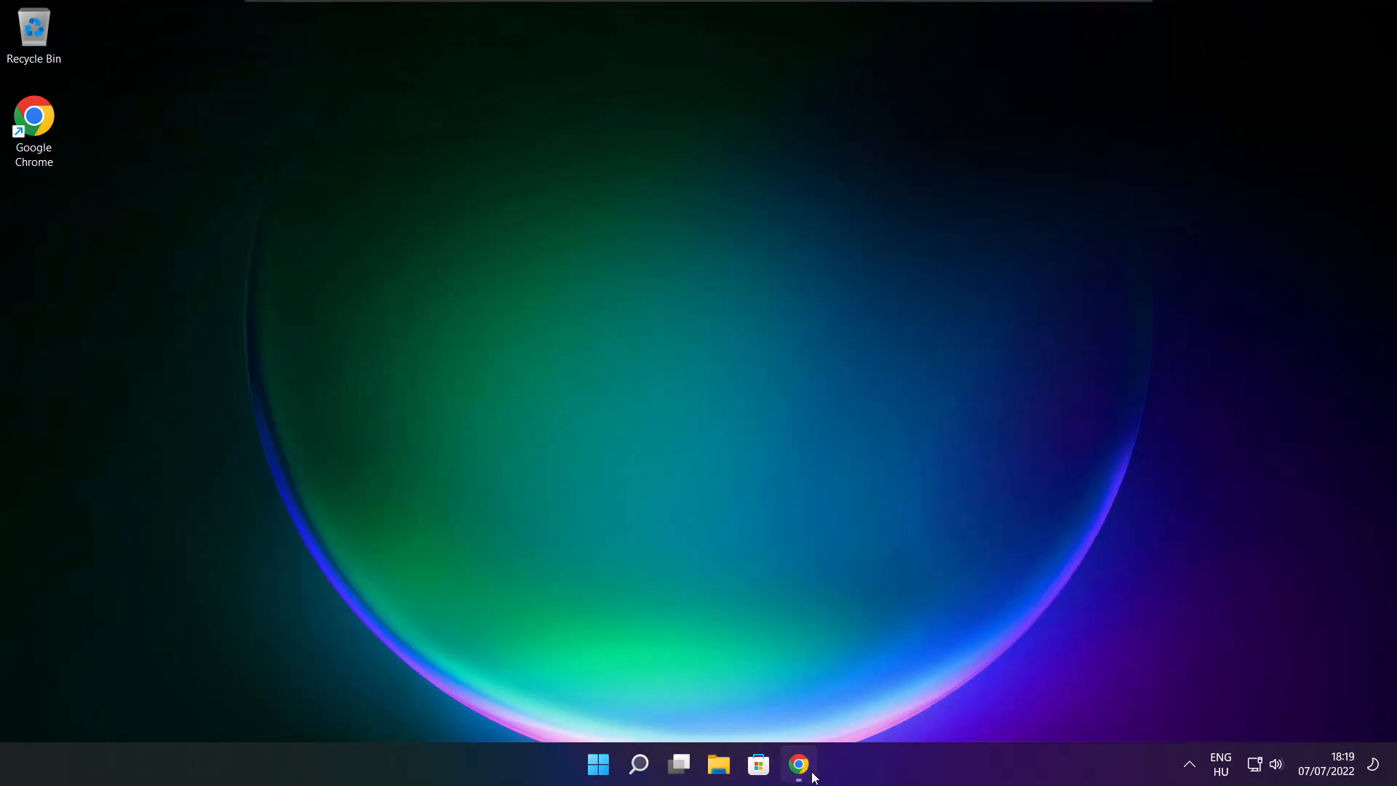
Switch to Chrome and download the DirectX End-User Runtime Web Installer from the Microsoft Download Center page
{"action": "left_click", "coordinate": [799, 764]}
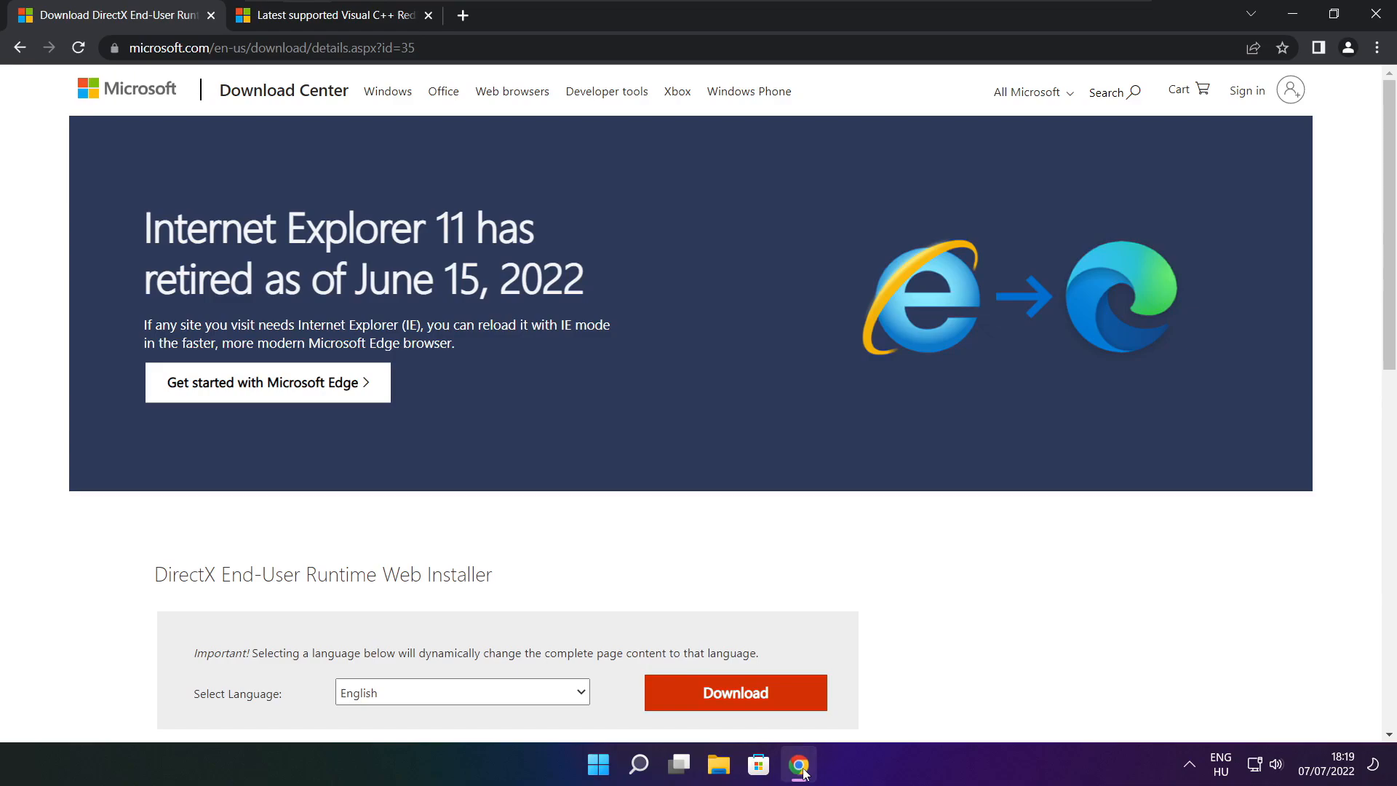
{"action": "left_click", "coordinate": [219, 47]}
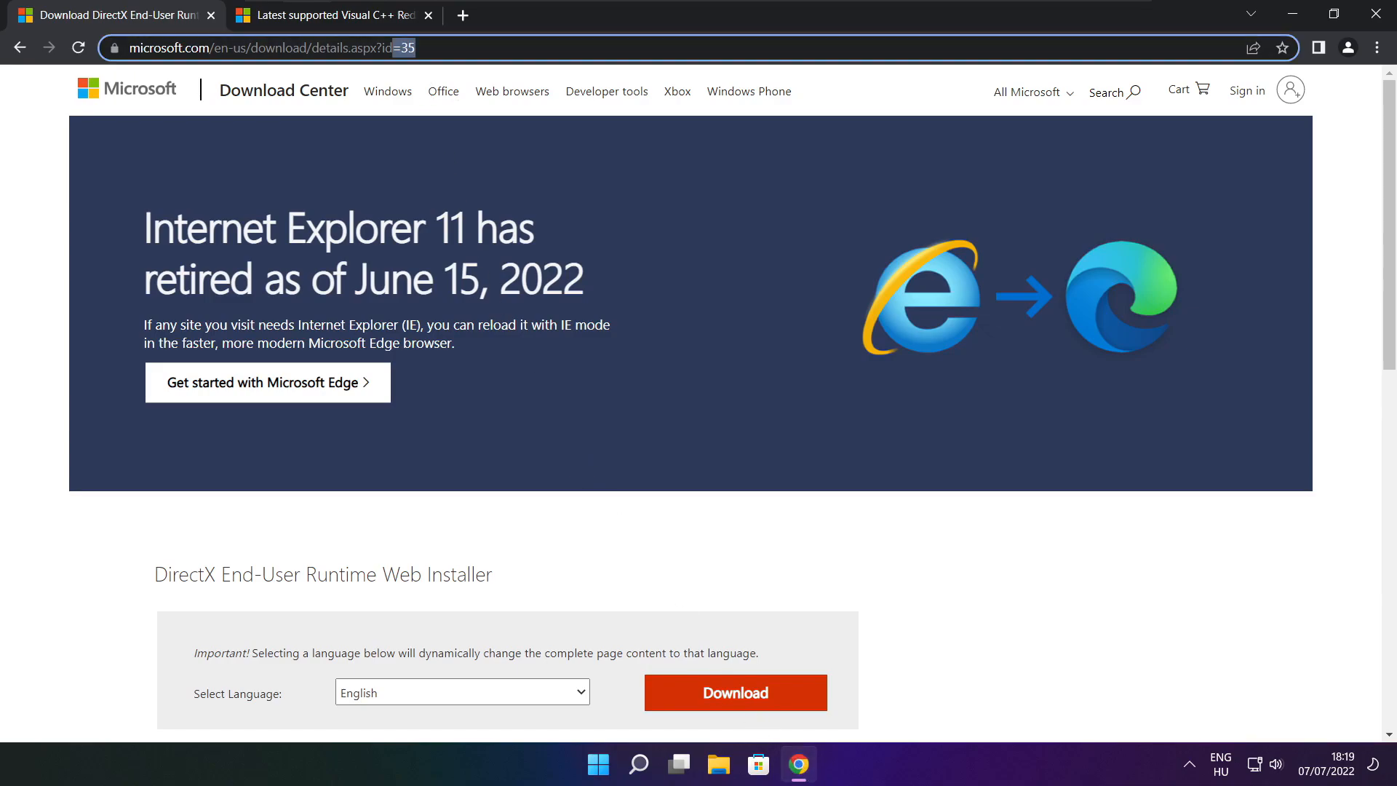
{"action": "left_click", "coordinate": [457, 48]}
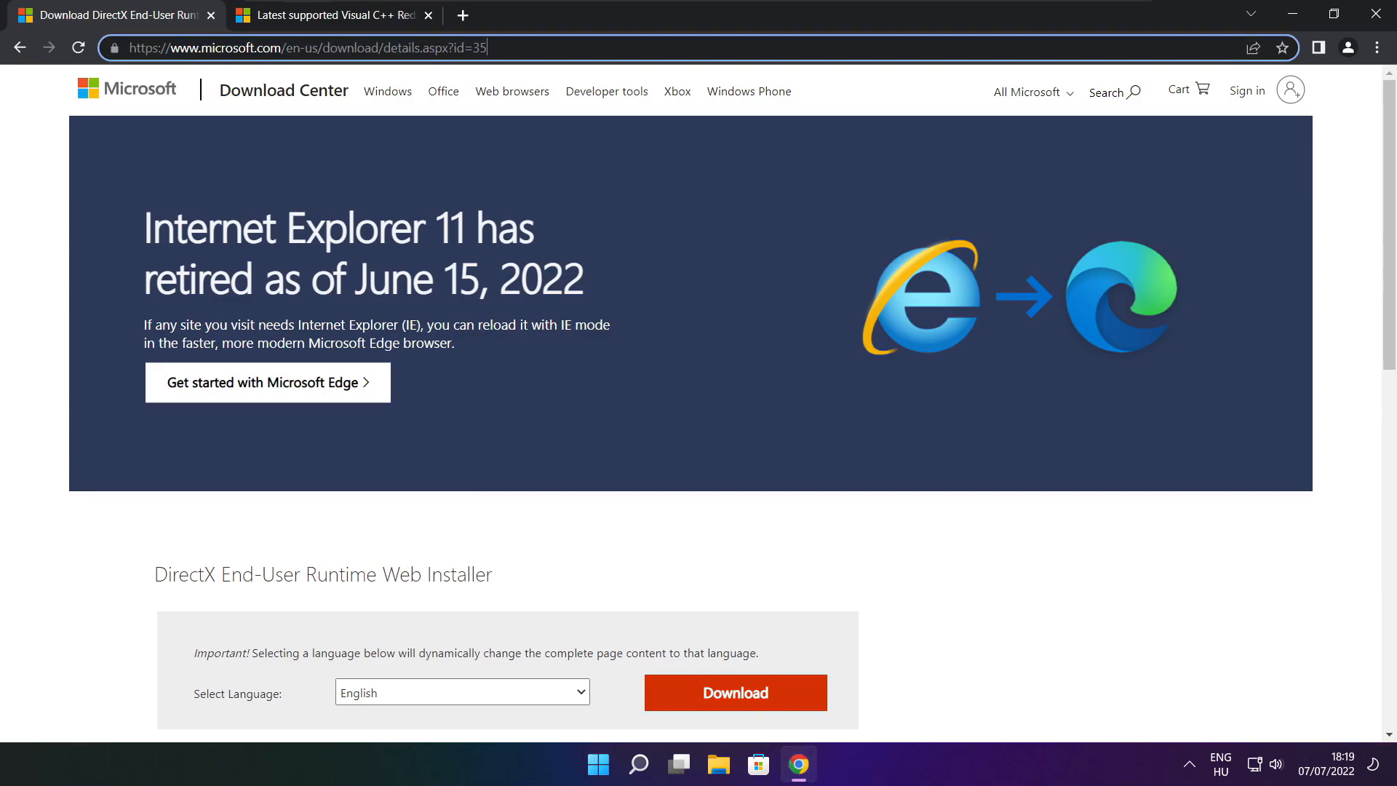
{"action": "left_click", "coordinate": [502, 526]}
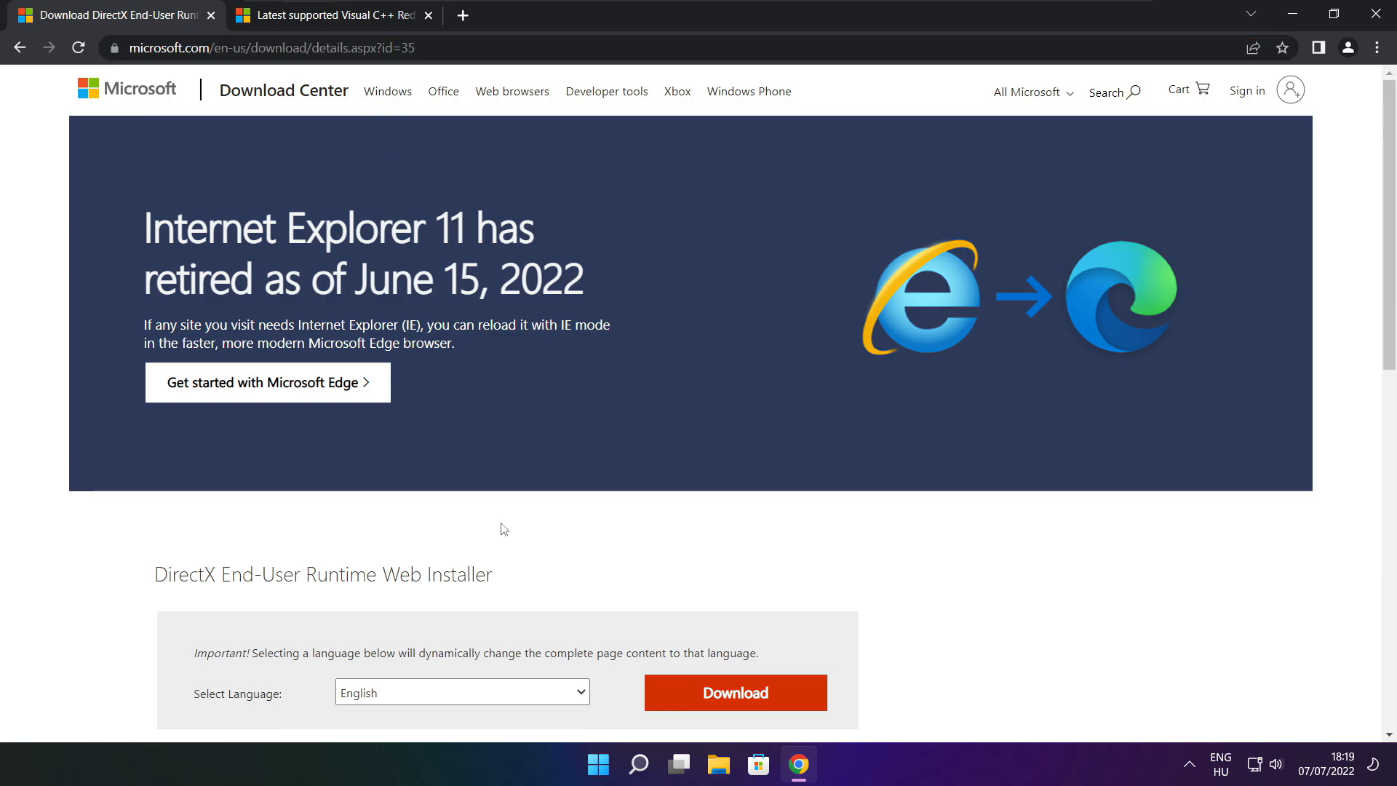
{"action": "scroll", "coordinate": [1367, 326], "scroll_direction": "down", "scroll_amount": 3}
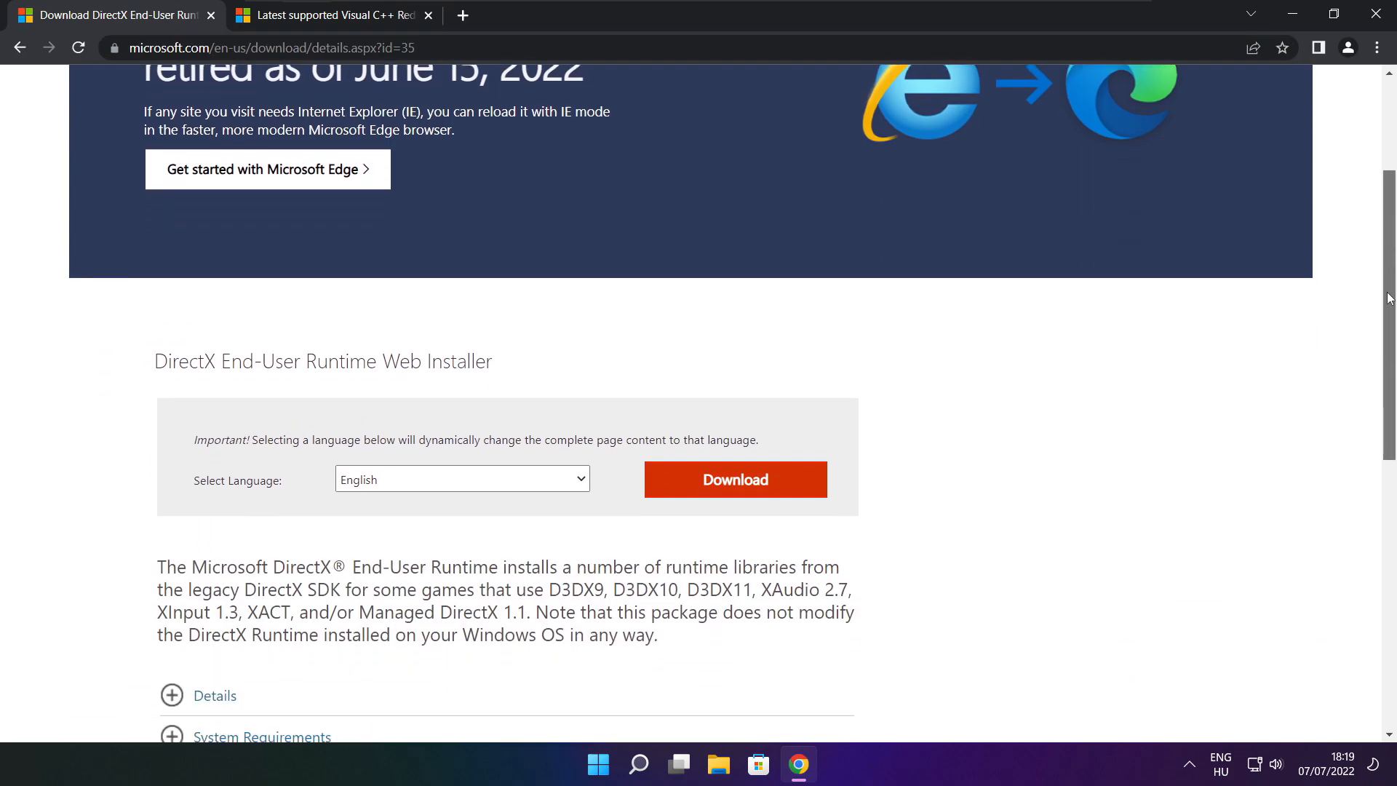
{"action": "left_click_drag", "start_coordinate": [517, 299], "coordinate": [116, 306]}
{"action": "left_click", "coordinate": [524, 302]}
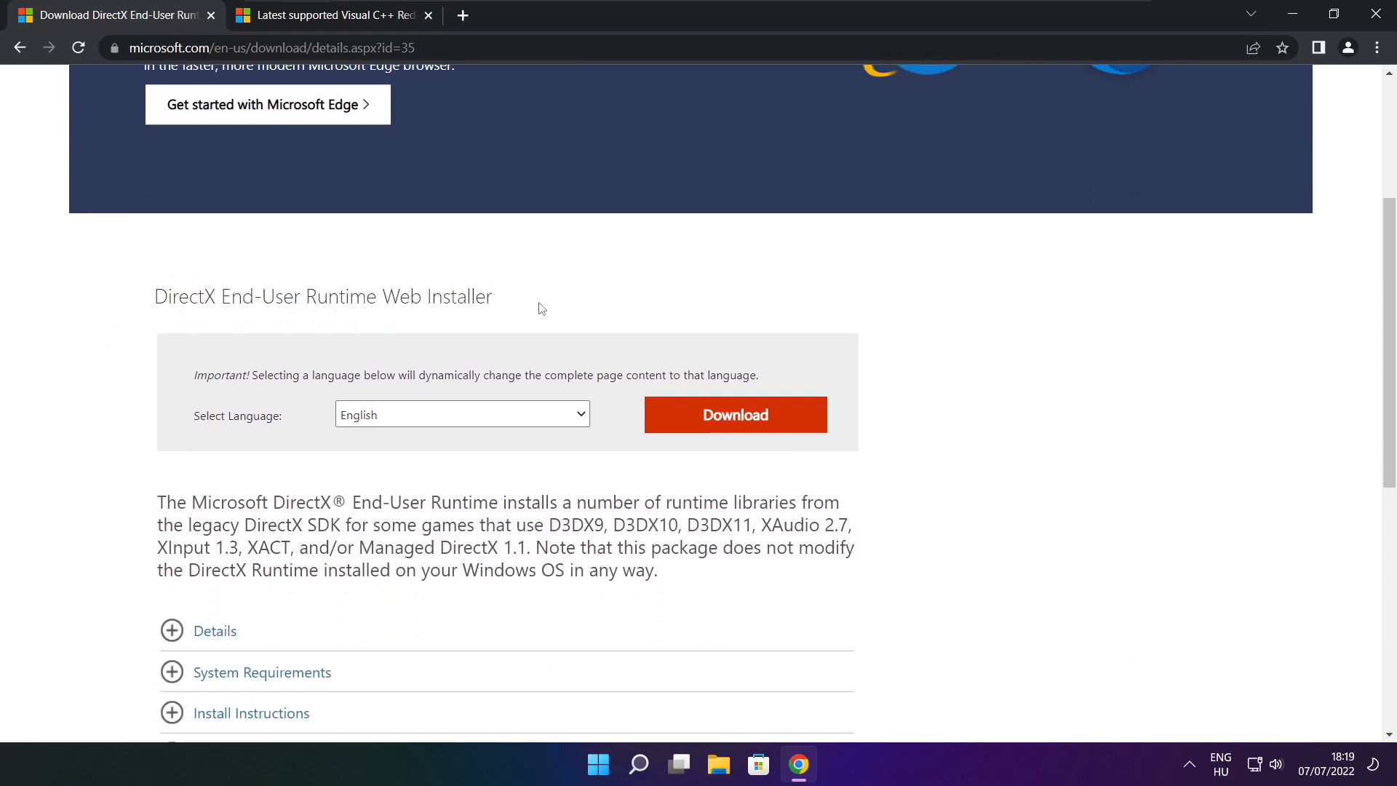
{"action": "left_click", "coordinate": [741, 420]}
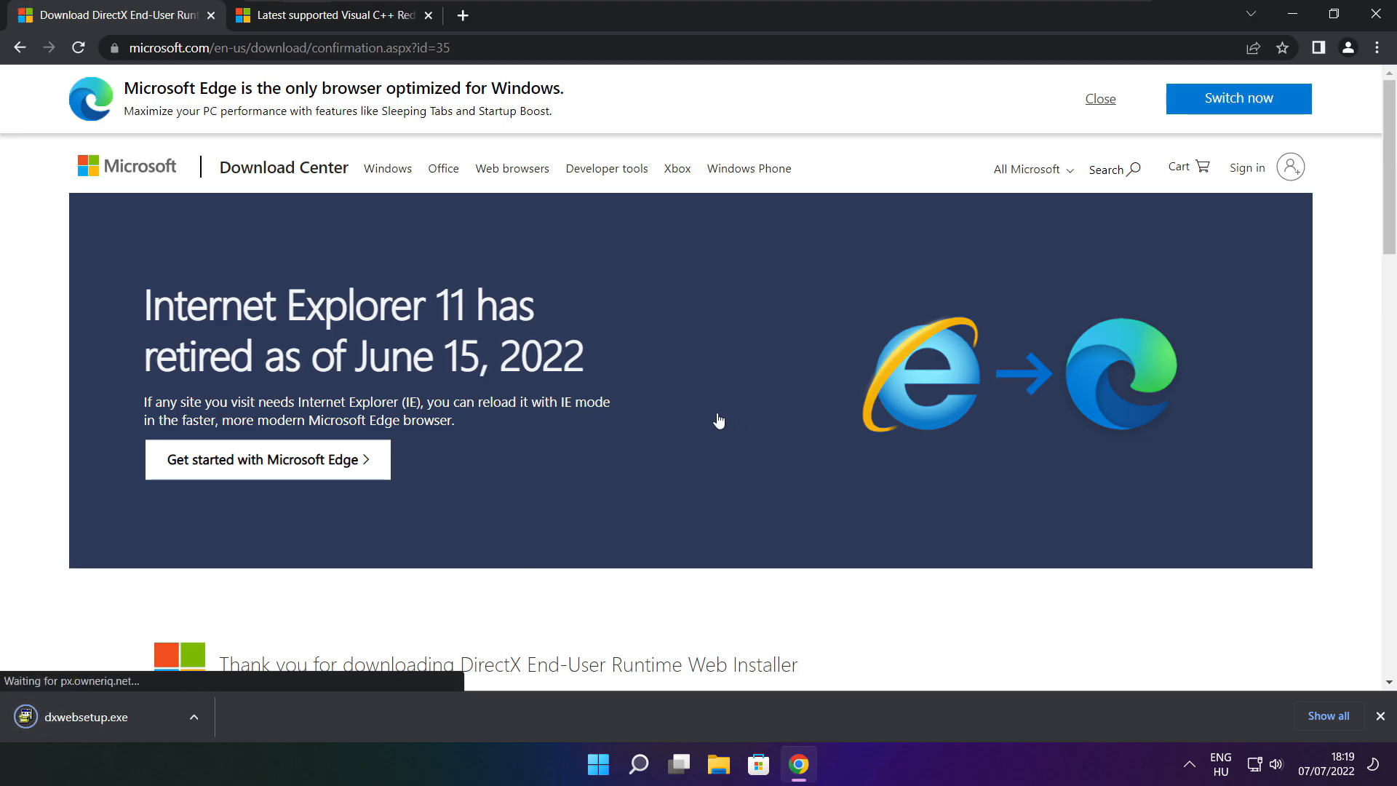
Launch the downloaded dxwebsetup.exe, read through the license agreement and accept it to continue the DirectX setup
{"action": "left_click", "coordinate": [131, 717]}
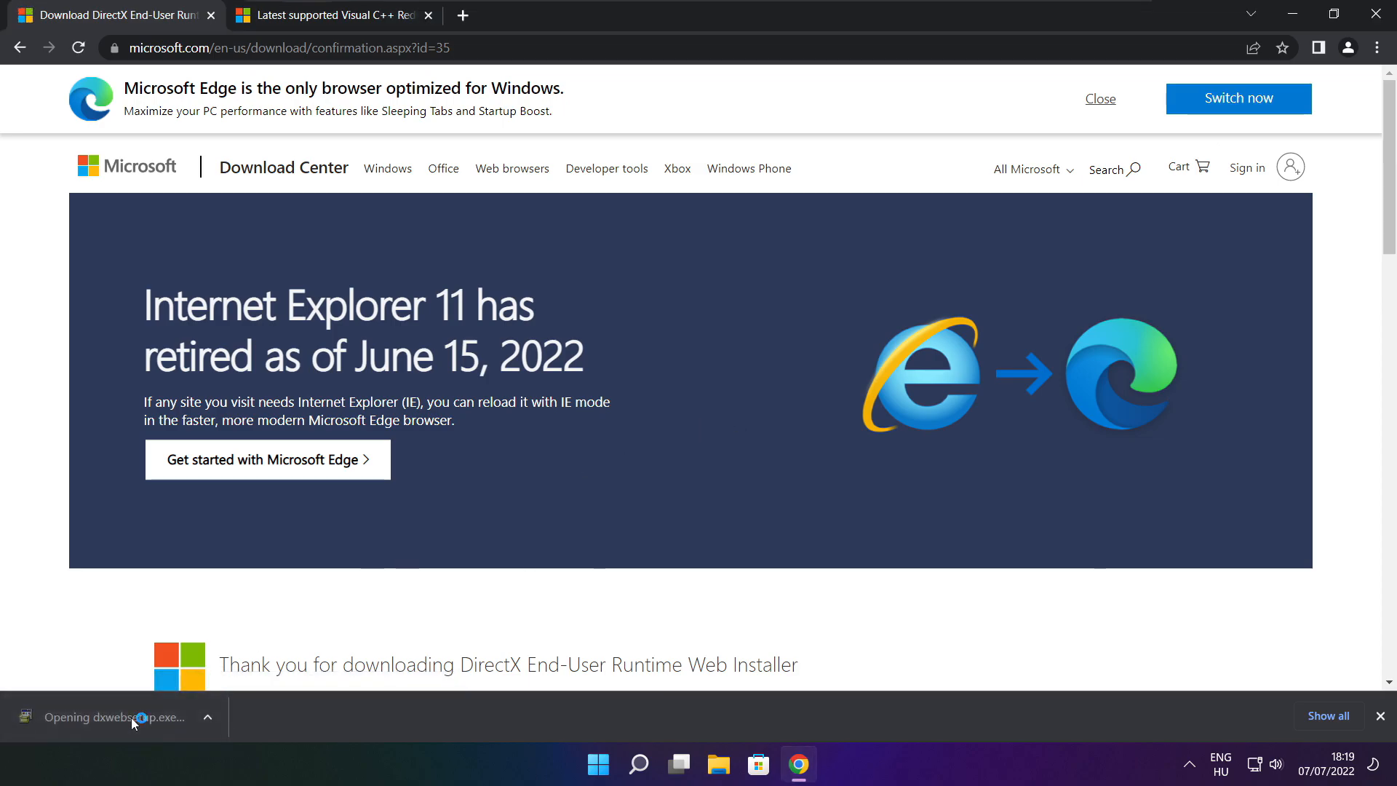
{"action": "left_click_drag", "start_coordinate": [338, 105], "coordinate": [665, 211]}
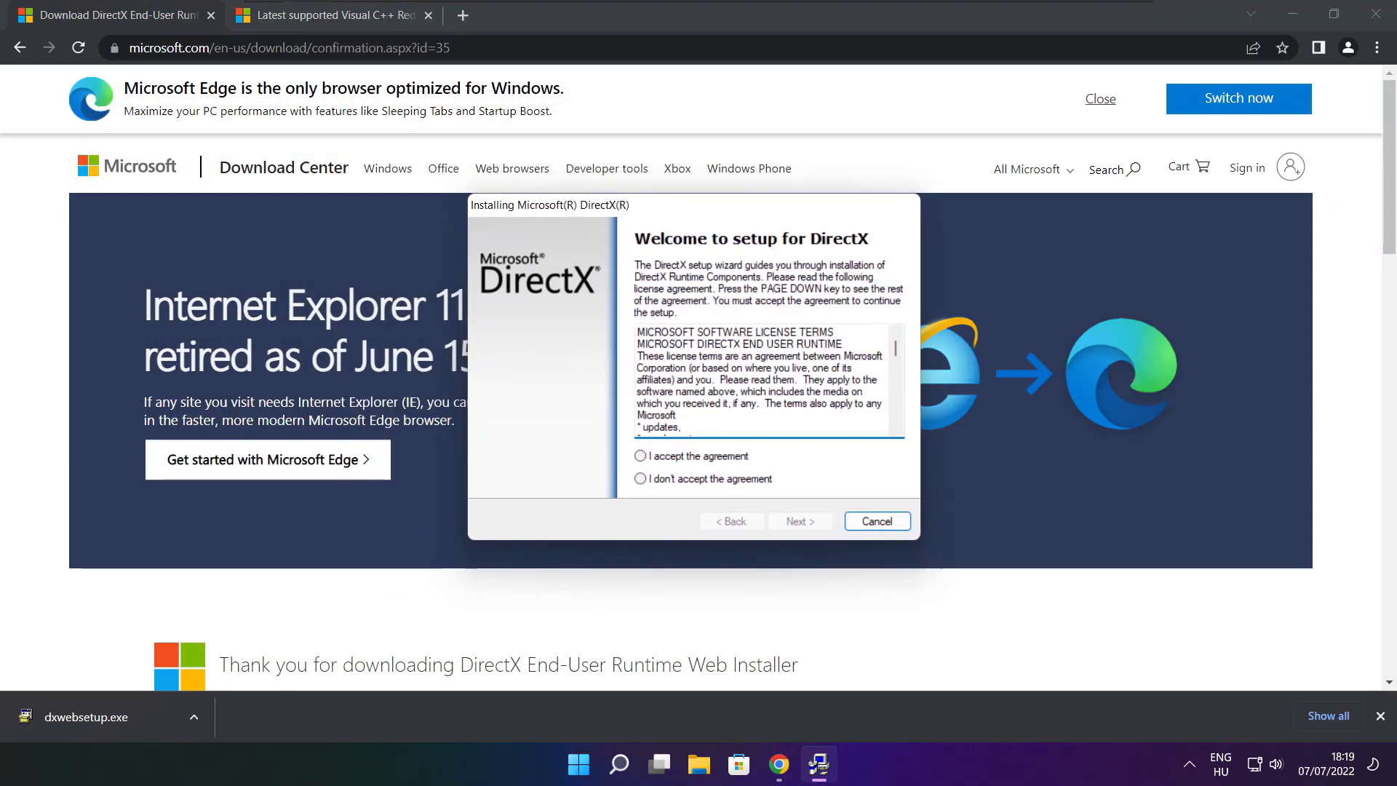
{"action": "left_click_drag", "start_coordinate": [896, 350], "coordinate": [892, 428]}
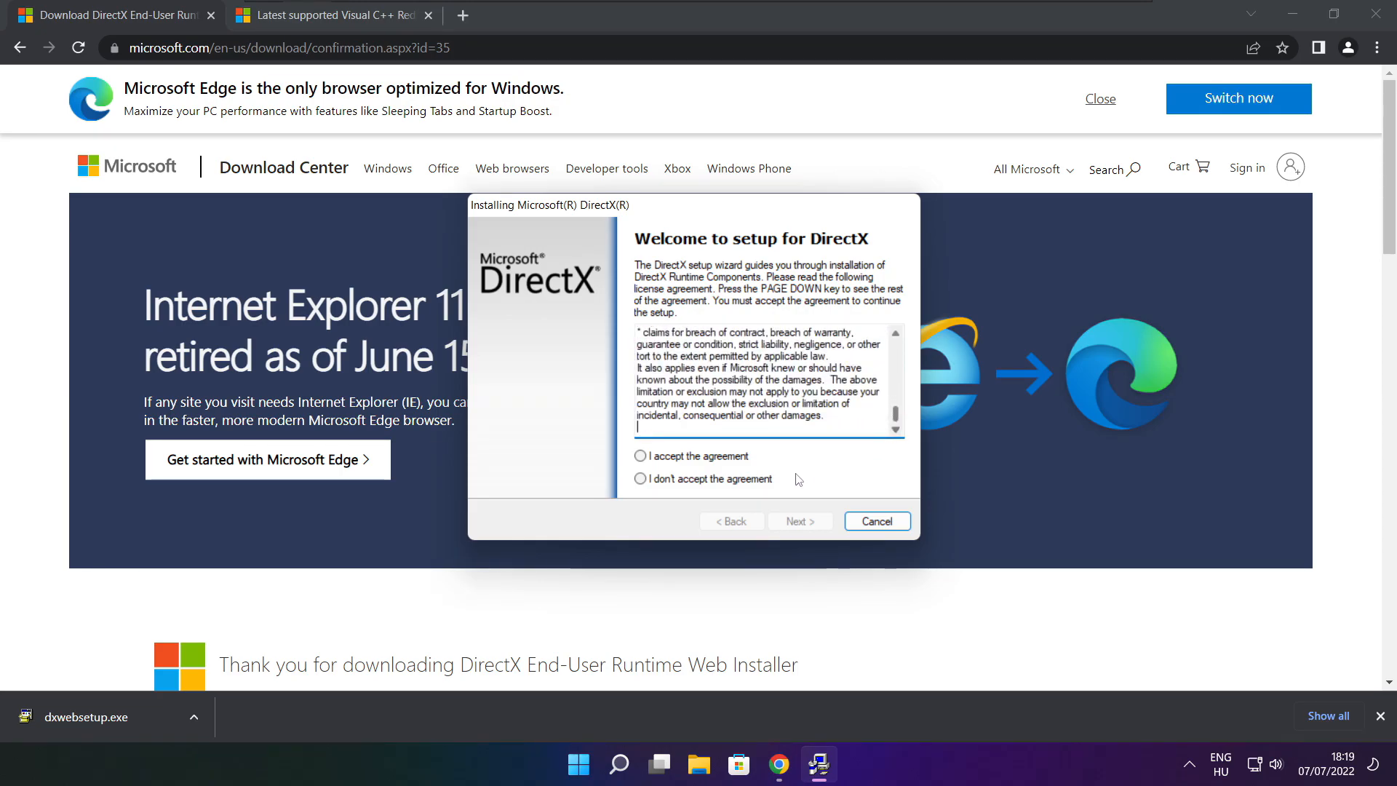
{"action": "left_click", "coordinate": [670, 458]}
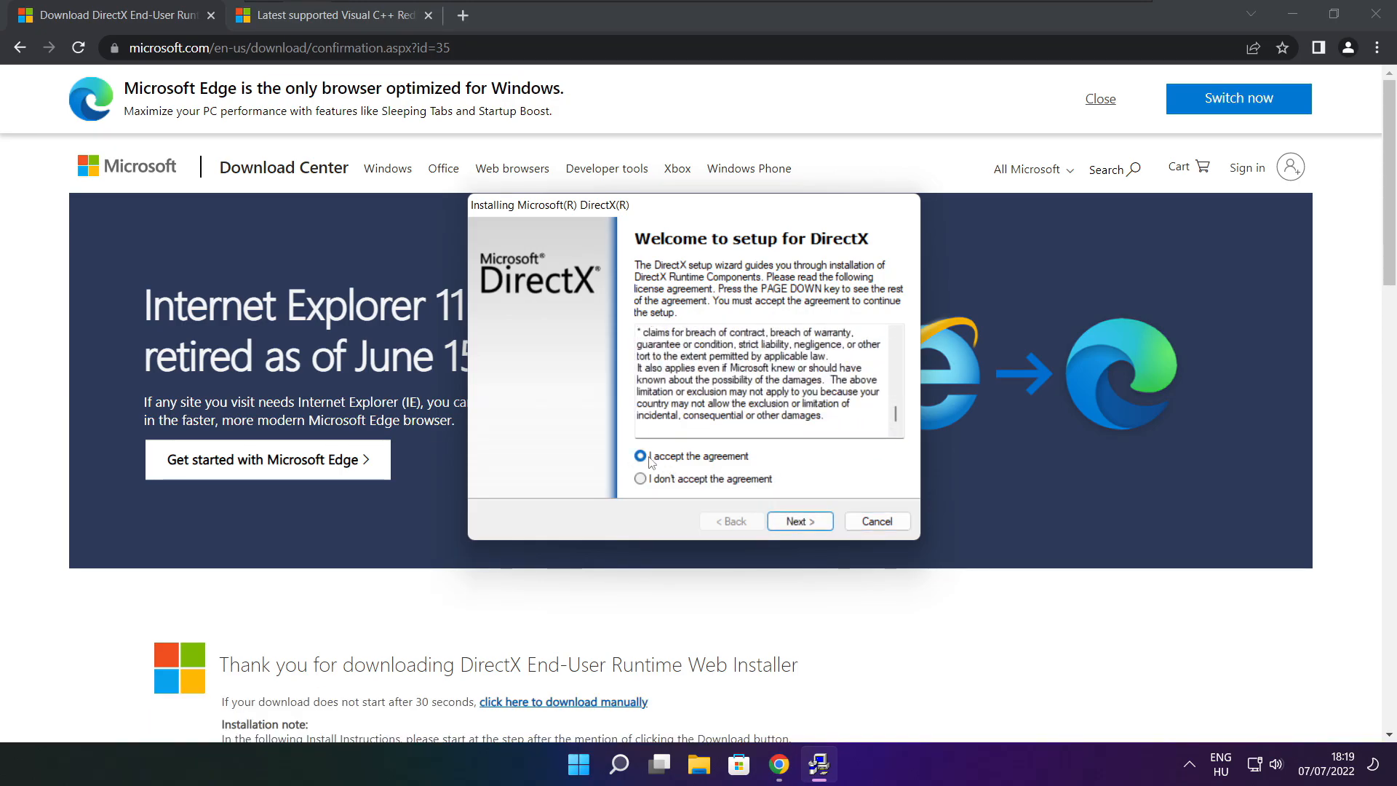
{"action": "left_click", "coordinate": [797, 521]}
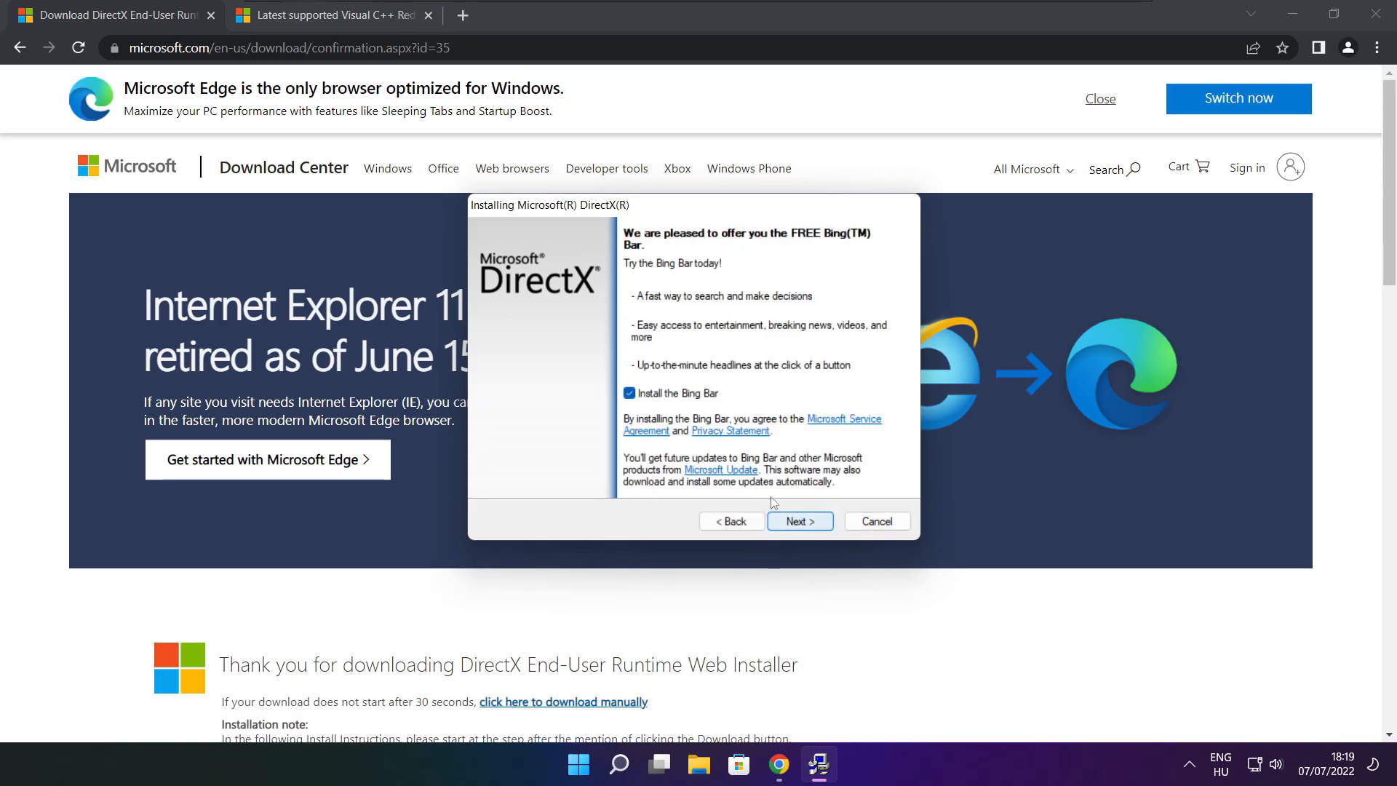
Decline the Bing Bar, install the DirectX runtime components, finish the setup and close the DirectX download page
{"action": "left_click", "coordinate": [630, 393]}
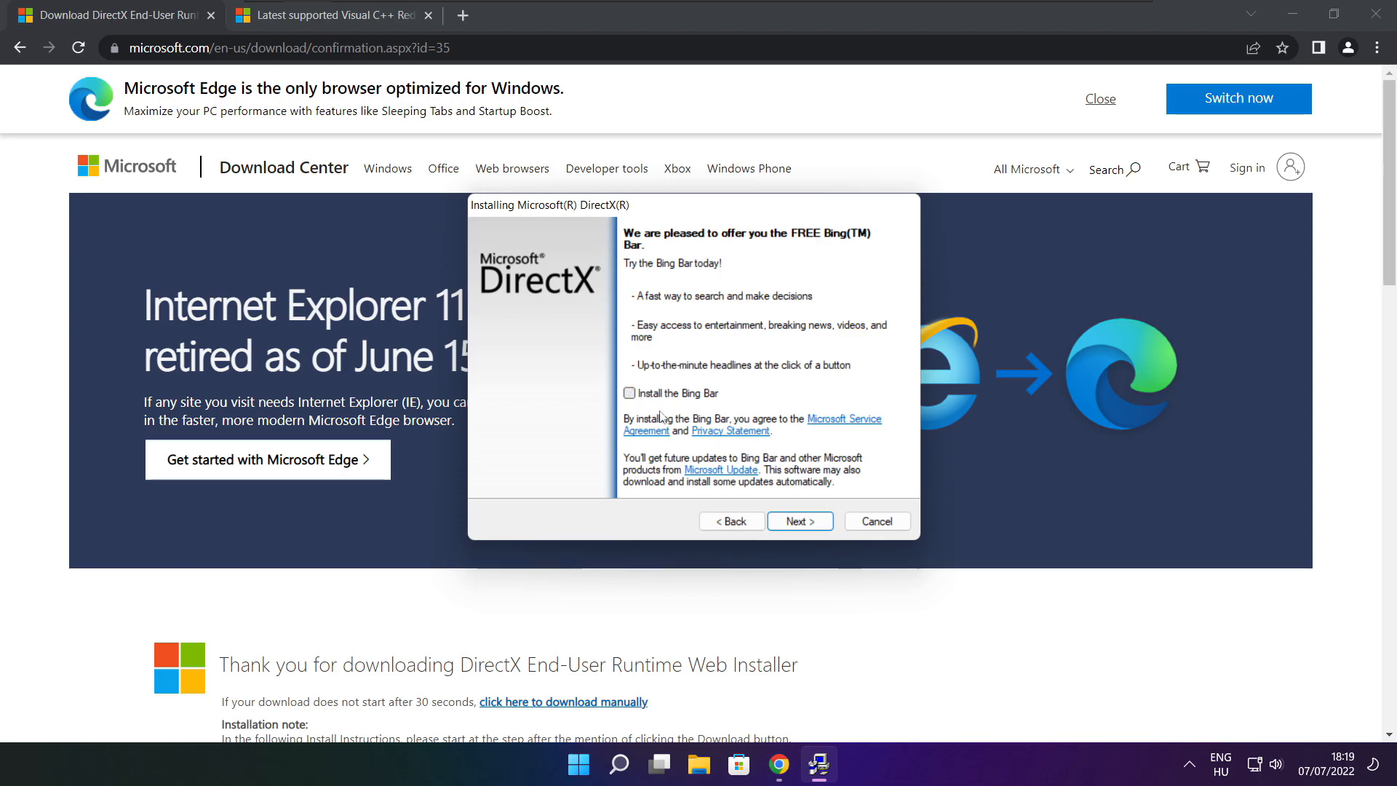
{"action": "left_click", "coordinate": [816, 524]}
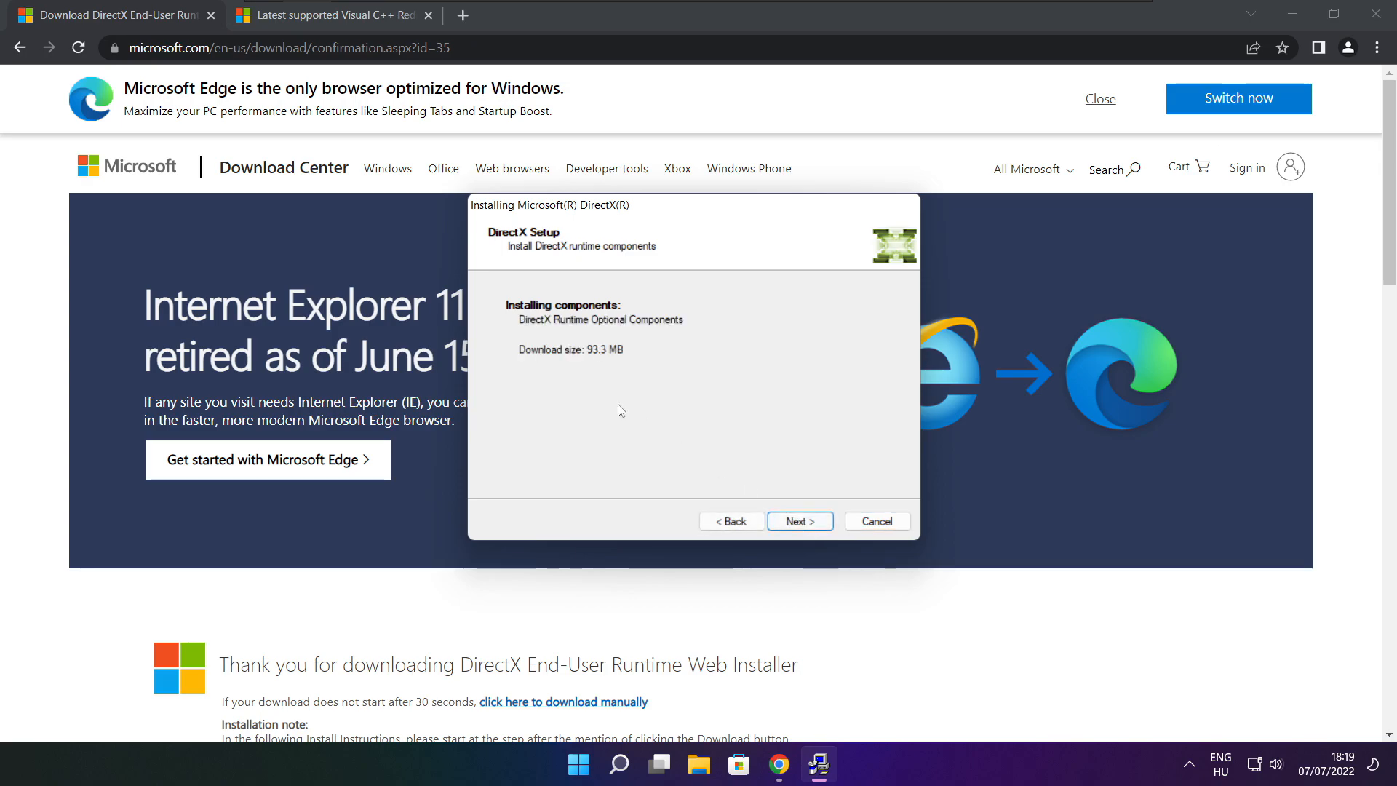
{"action": "left_click", "coordinate": [801, 522]}
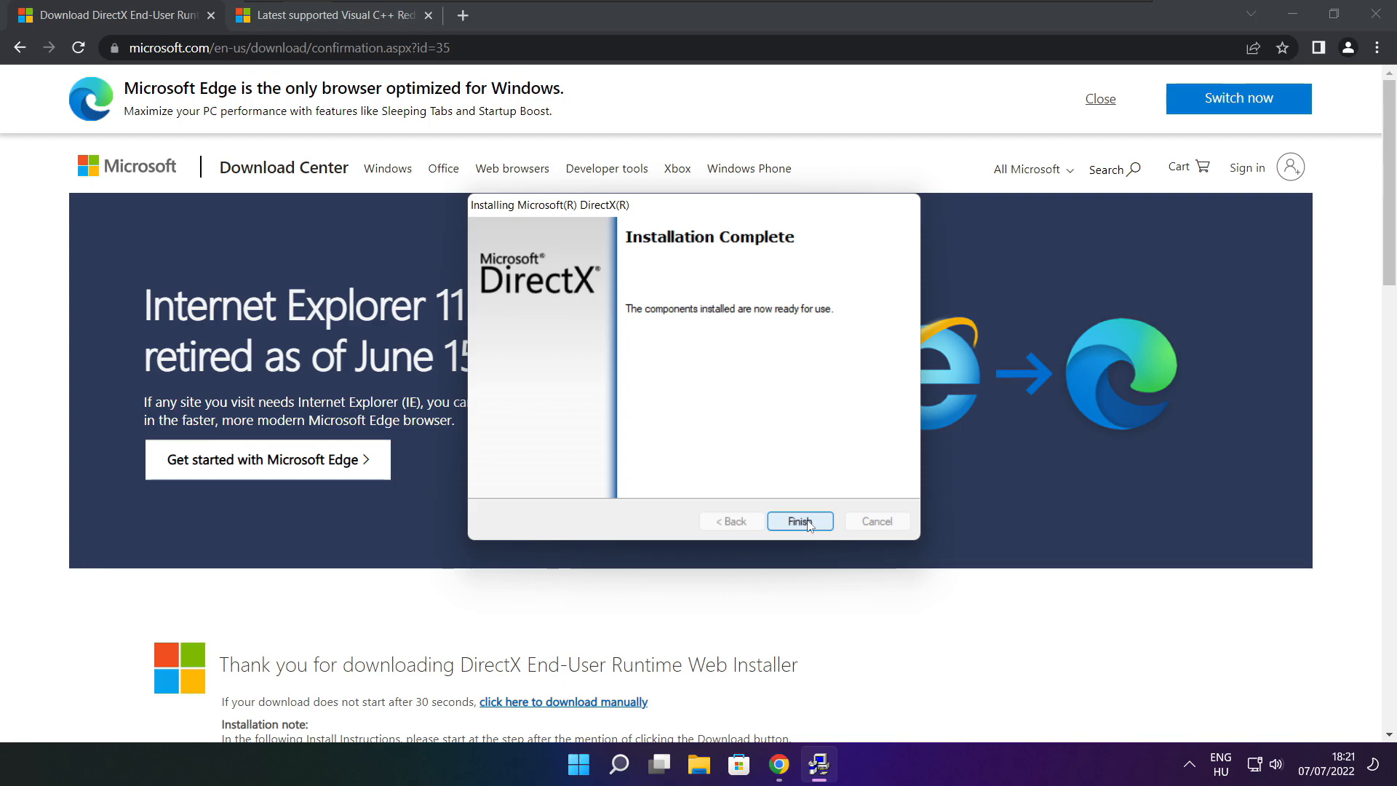
{"action": "left_click", "coordinate": [802, 522]}
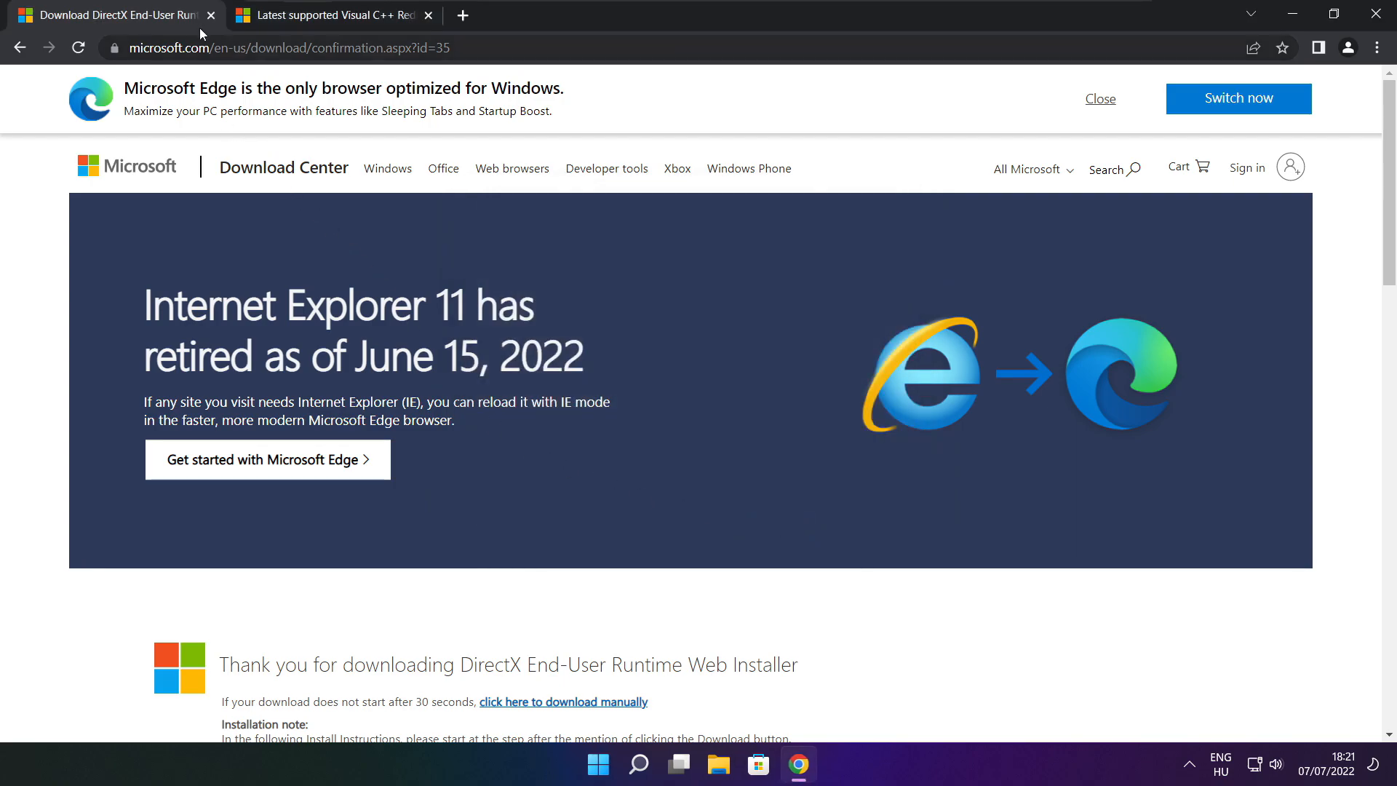
{"action": "left_click", "coordinate": [211, 15]}
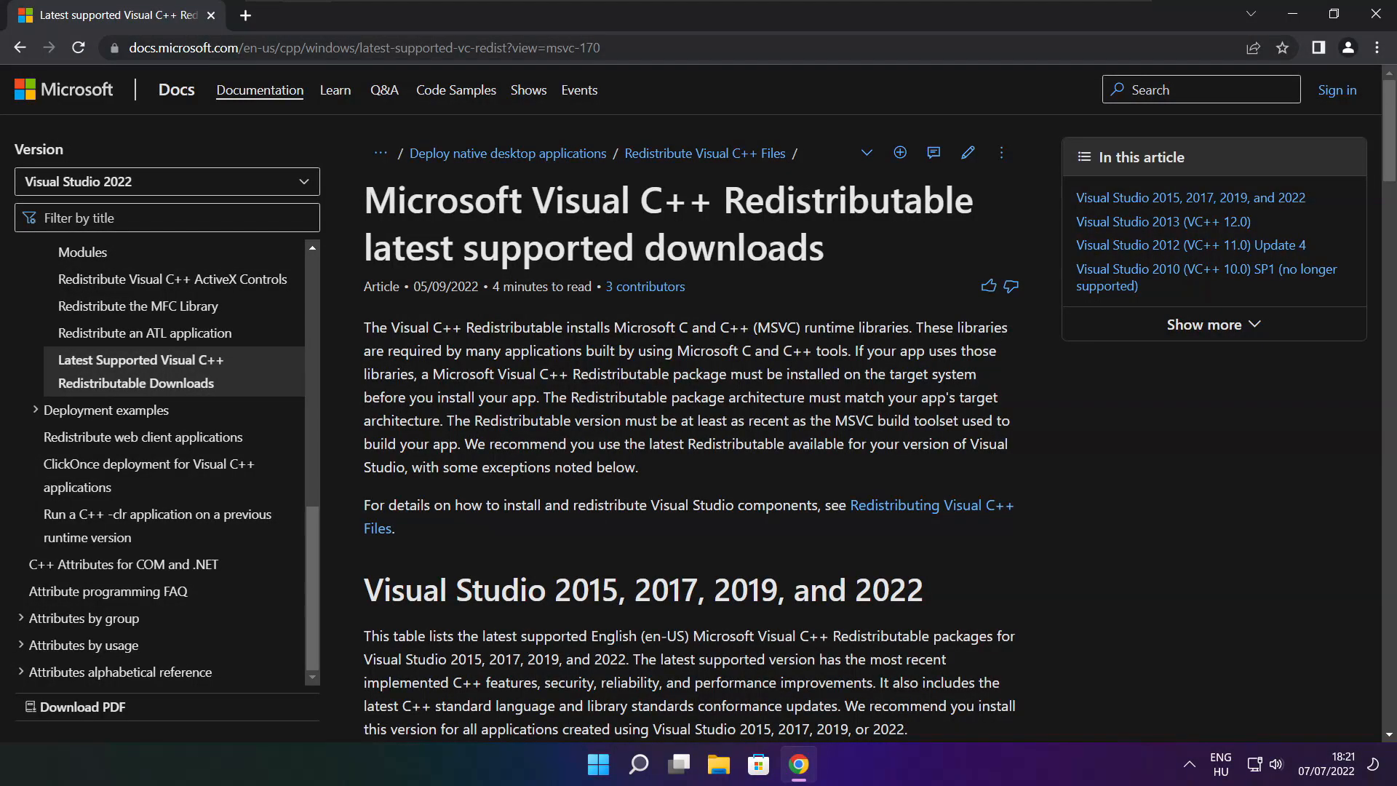
Download the ARM64, X86 and X64 Visual C++ Redistributable packages for Visual Studio 2015, 2017, 2019 and 2022
{"action": "key", "text": "ctrl+l"}
{"action": "left_click_drag", "start_coordinate": [130, 48], "coordinate": [603, 48]}
{"action": "left_click", "coordinate": [693, 88]}
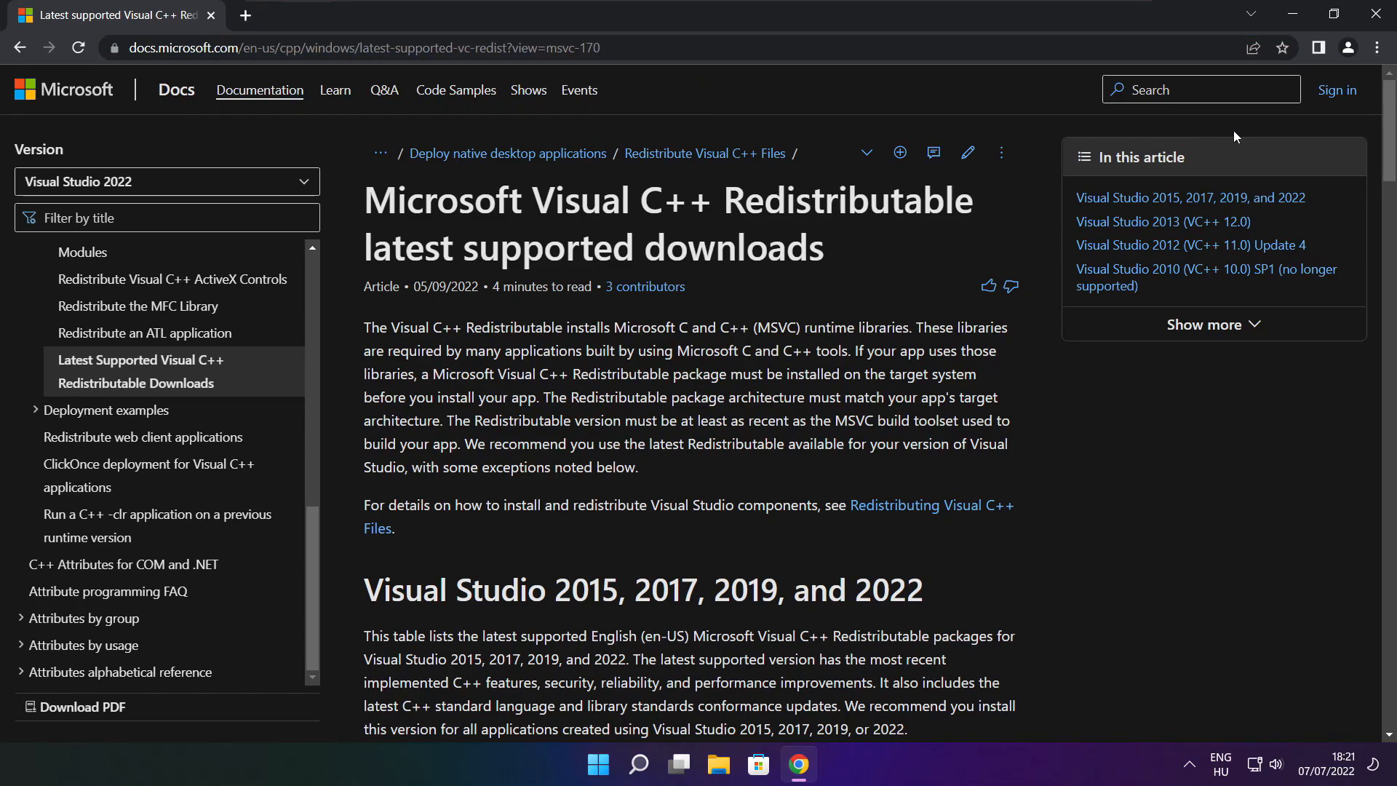
{"action": "left_click_drag", "start_coordinate": [1390, 141], "coordinate": [1390, 146]}
{"action": "left_click_drag", "start_coordinate": [1381, 213], "coordinate": [1381, 205]}
{"action": "left_click_drag", "start_coordinate": [370, 360], "coordinate": [940, 502]}
{"action": "left_click", "coordinate": [940, 502]}
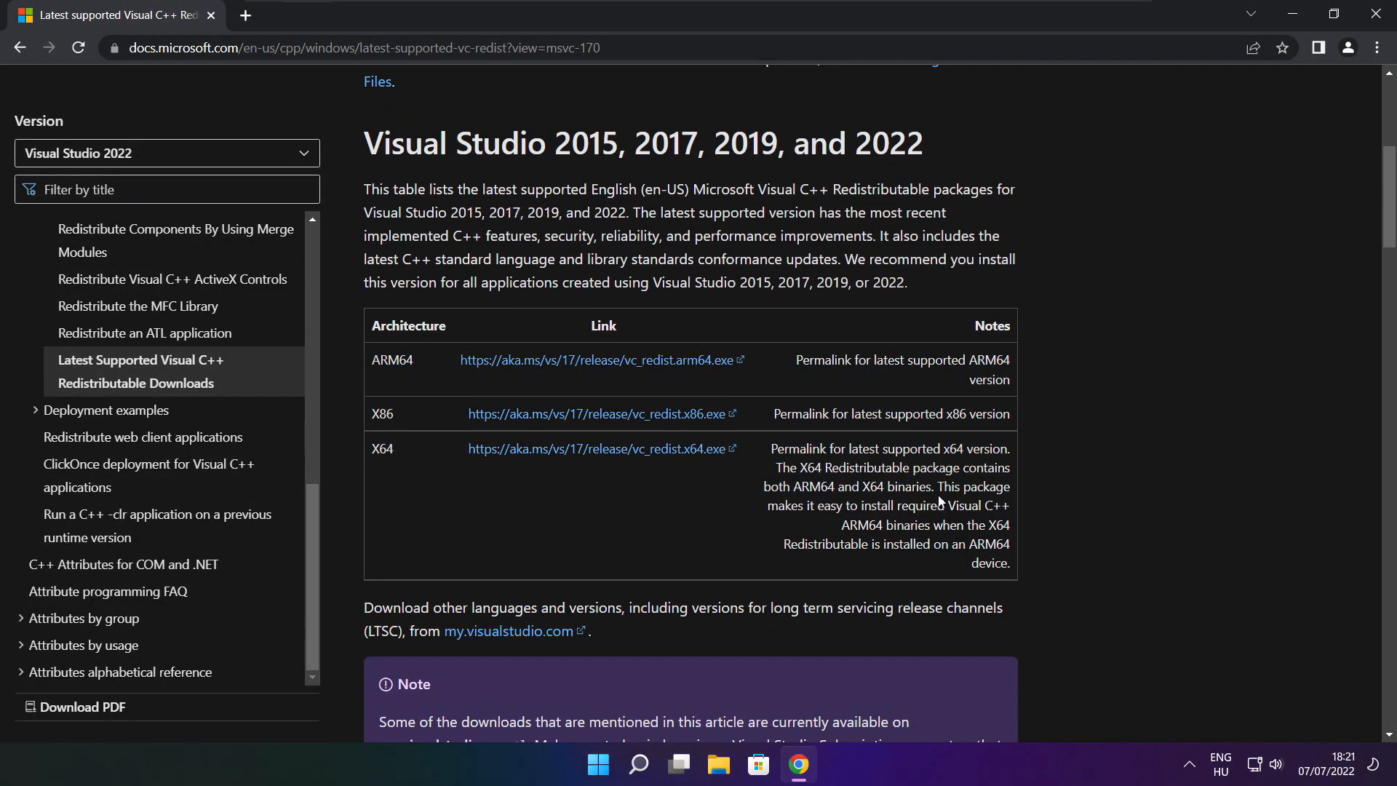
{"action": "left_click", "coordinate": [580, 366]}
{"action": "left_click", "coordinate": [577, 422]}
{"action": "left_click", "coordinate": [574, 450]}
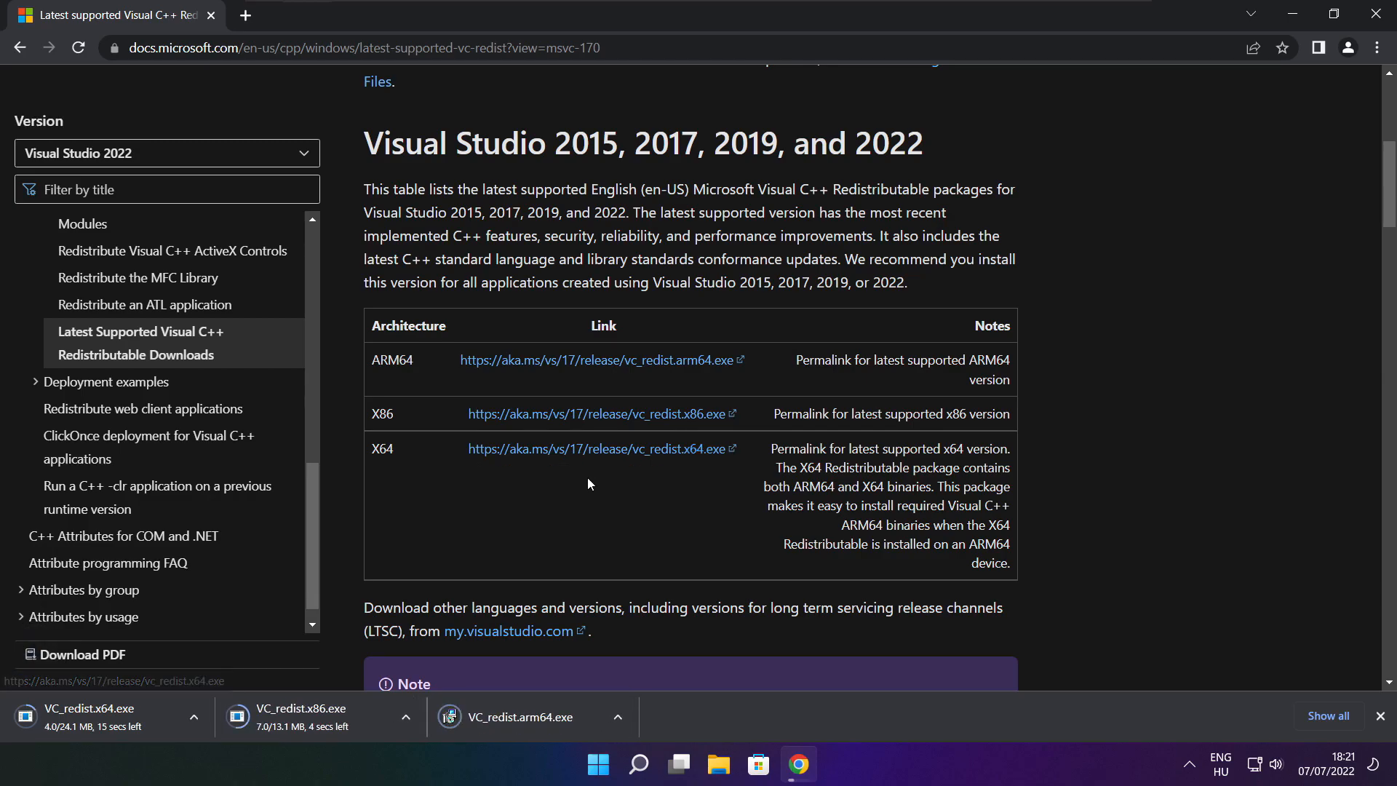
Try to install VC_redist.arm64.exe with the license terms accepted, and close its setup window
{"action": "left_click", "coordinate": [531, 719]}
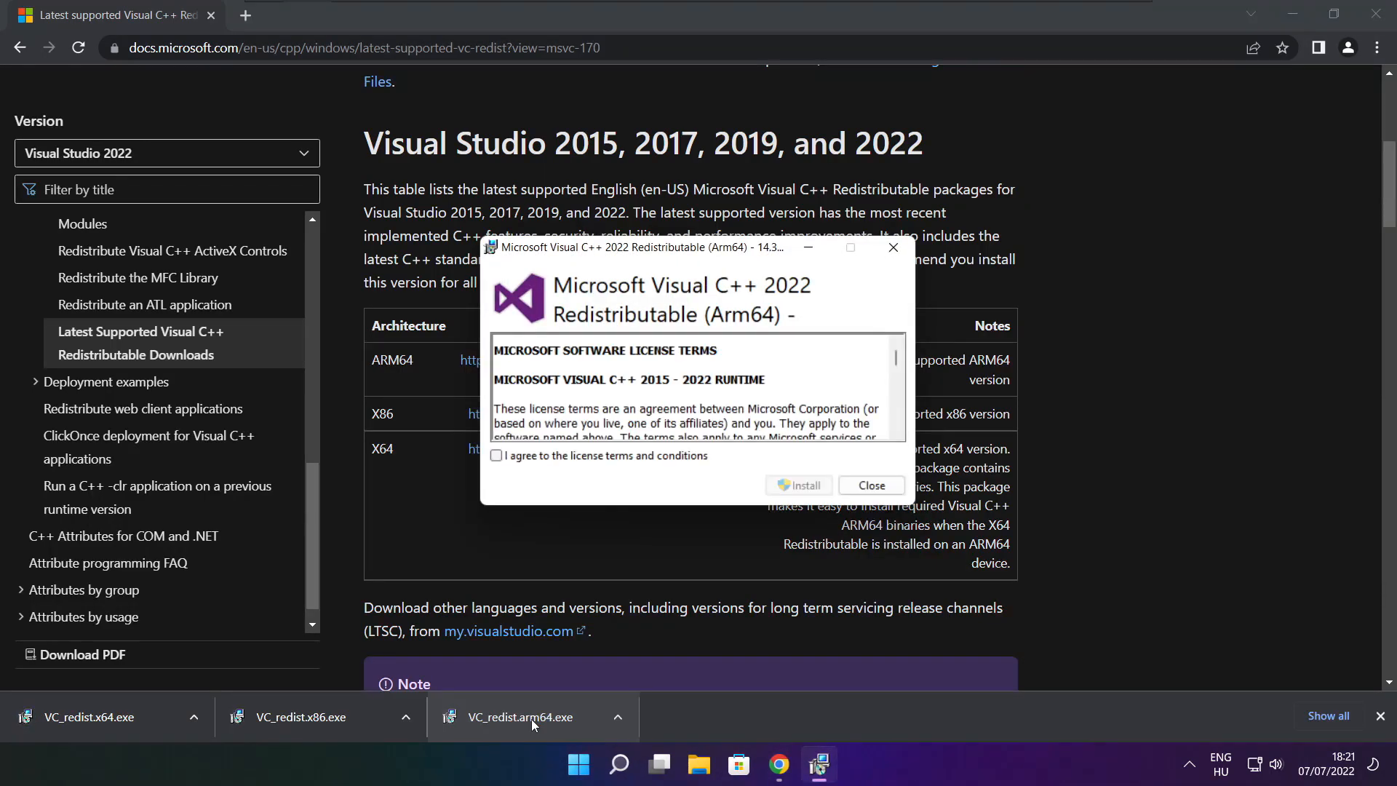
{"action": "left_click_drag", "start_coordinate": [897, 362], "coordinate": [897, 432]}
{"action": "left_click", "coordinate": [496, 456]}
{"action": "left_click", "coordinate": [799, 485]}
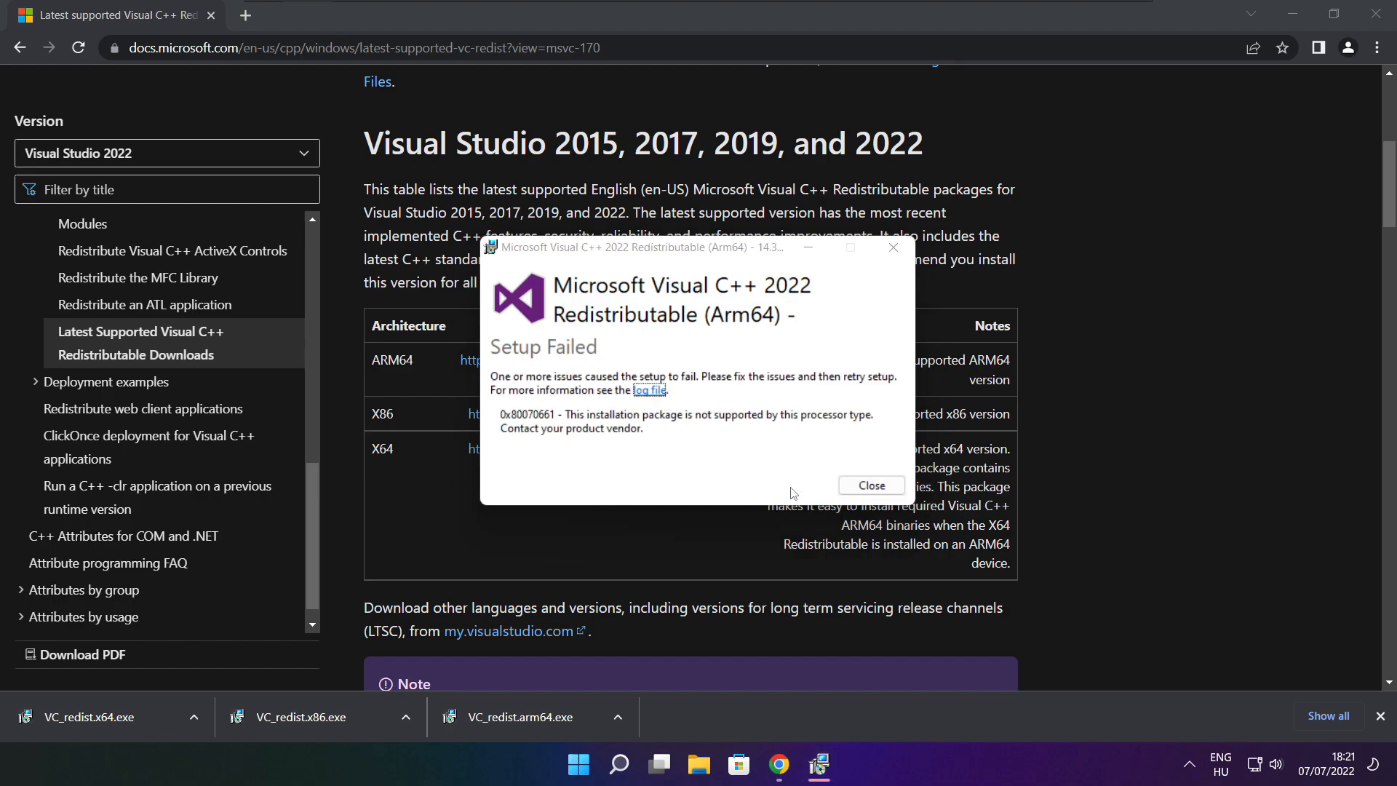
{"action": "left_click", "coordinate": [871, 487]}
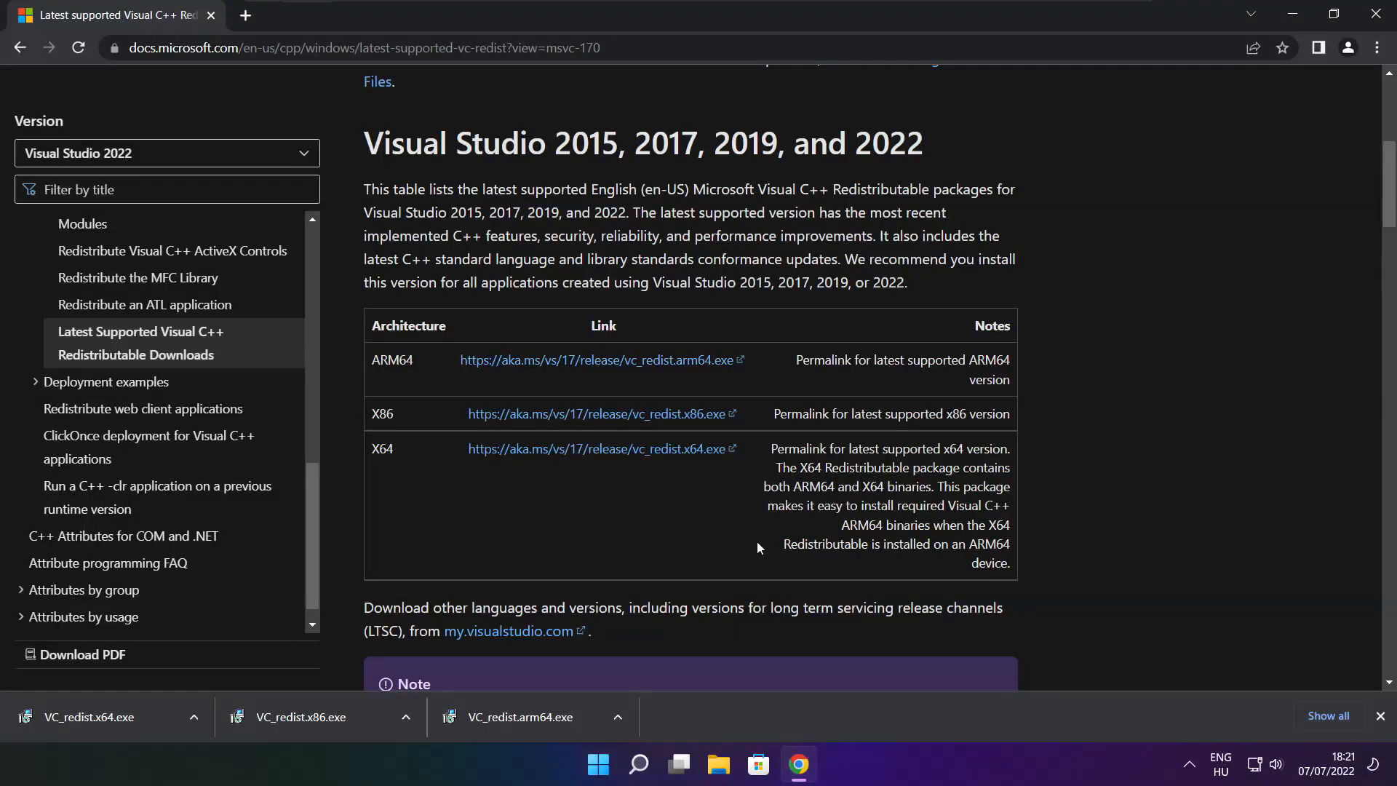
Install the x86 Visual C++ 2015-2022 Redistributable from VC_redist.x86.exe, agreeing to the license terms, and close the setup
{"action": "left_click", "coordinate": [329, 714]}
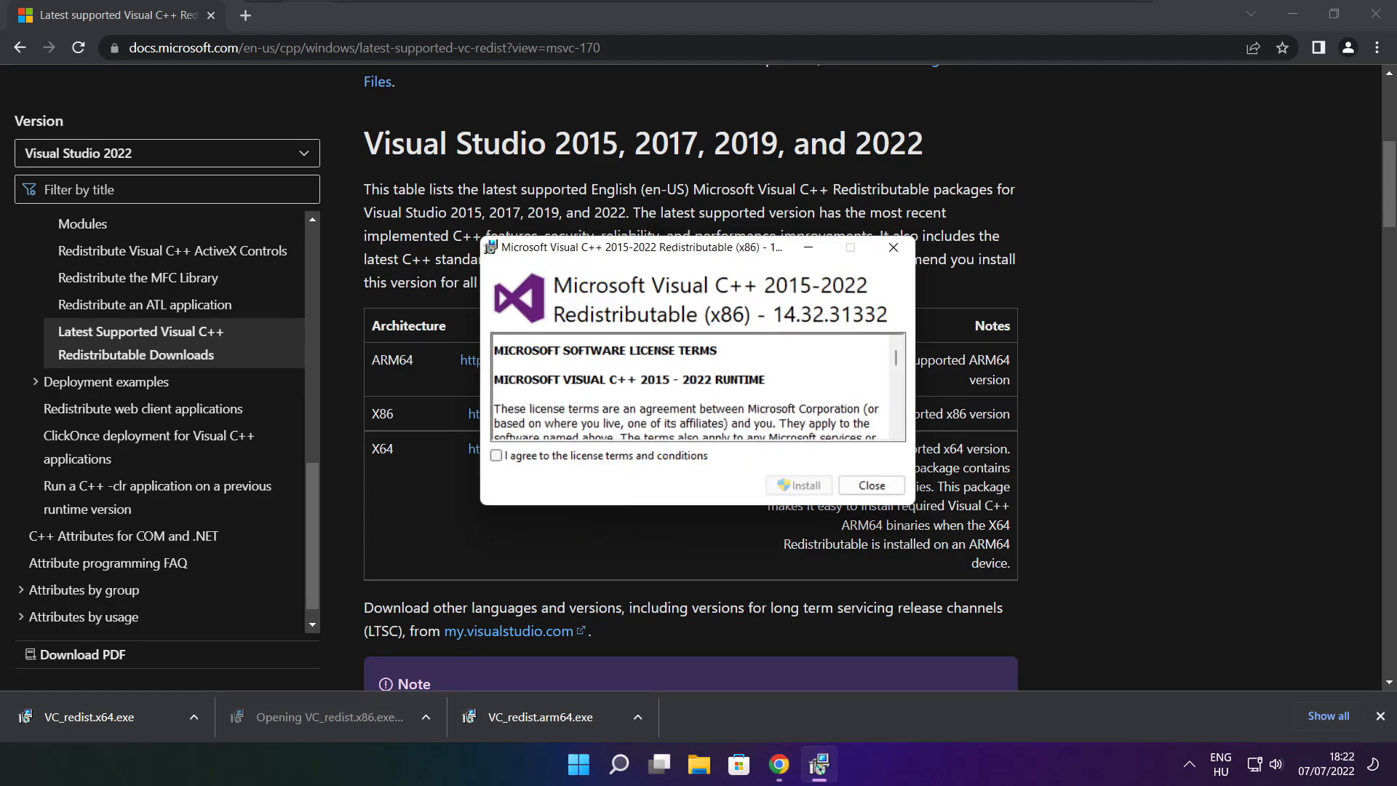
{"action": "left_click_drag", "start_coordinate": [899, 360], "coordinate": [899, 429]}
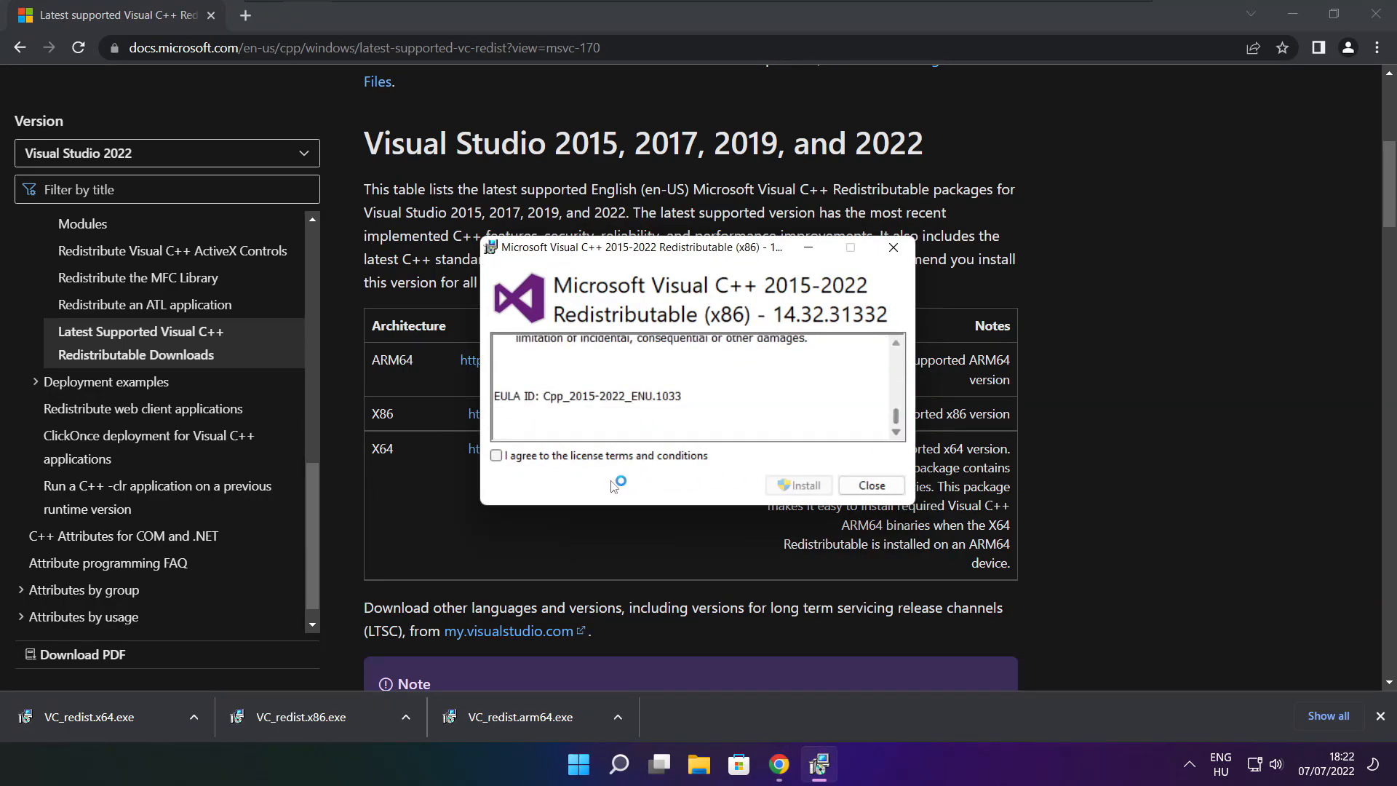
{"action": "left_click", "coordinate": [497, 456]}
{"action": "left_click", "coordinate": [800, 486]}
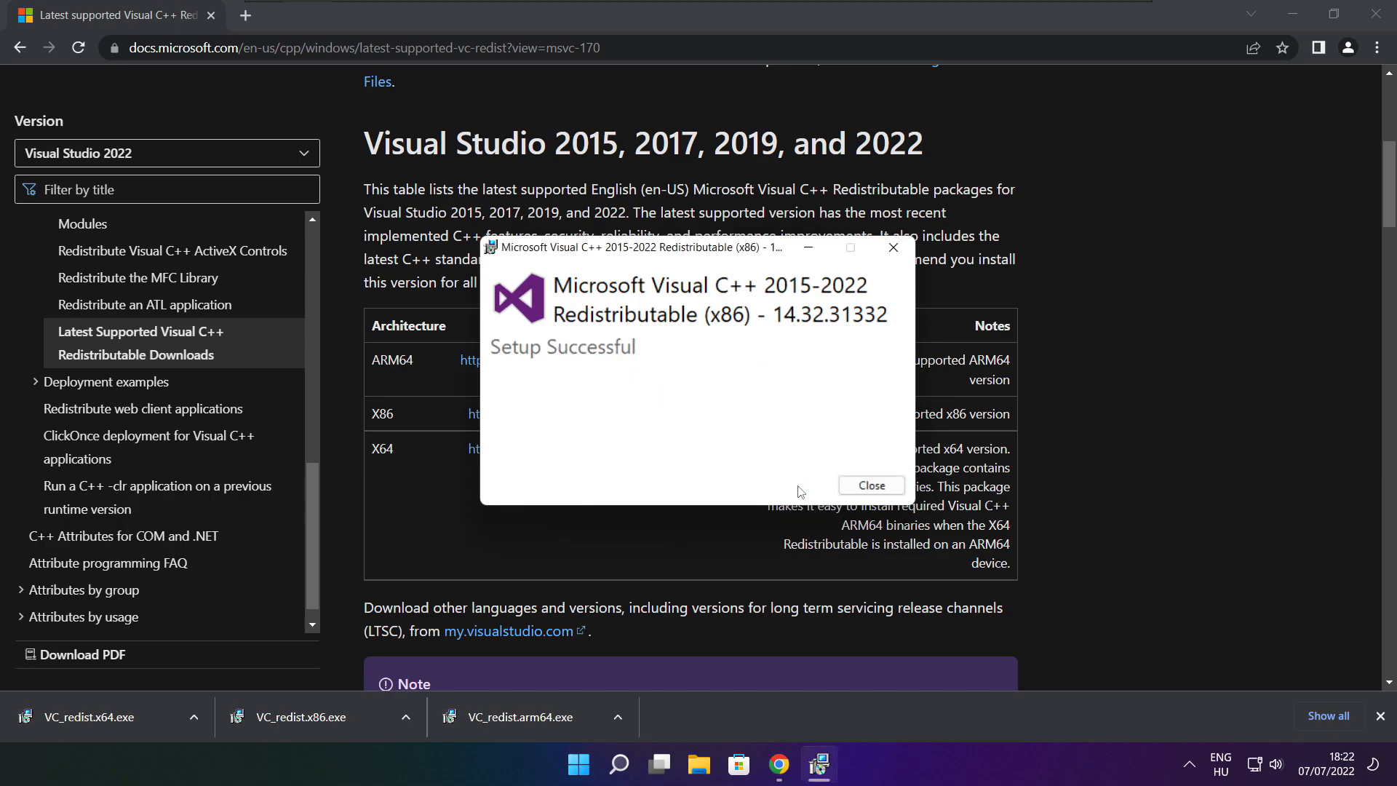
{"action": "left_click", "coordinate": [875, 486]}
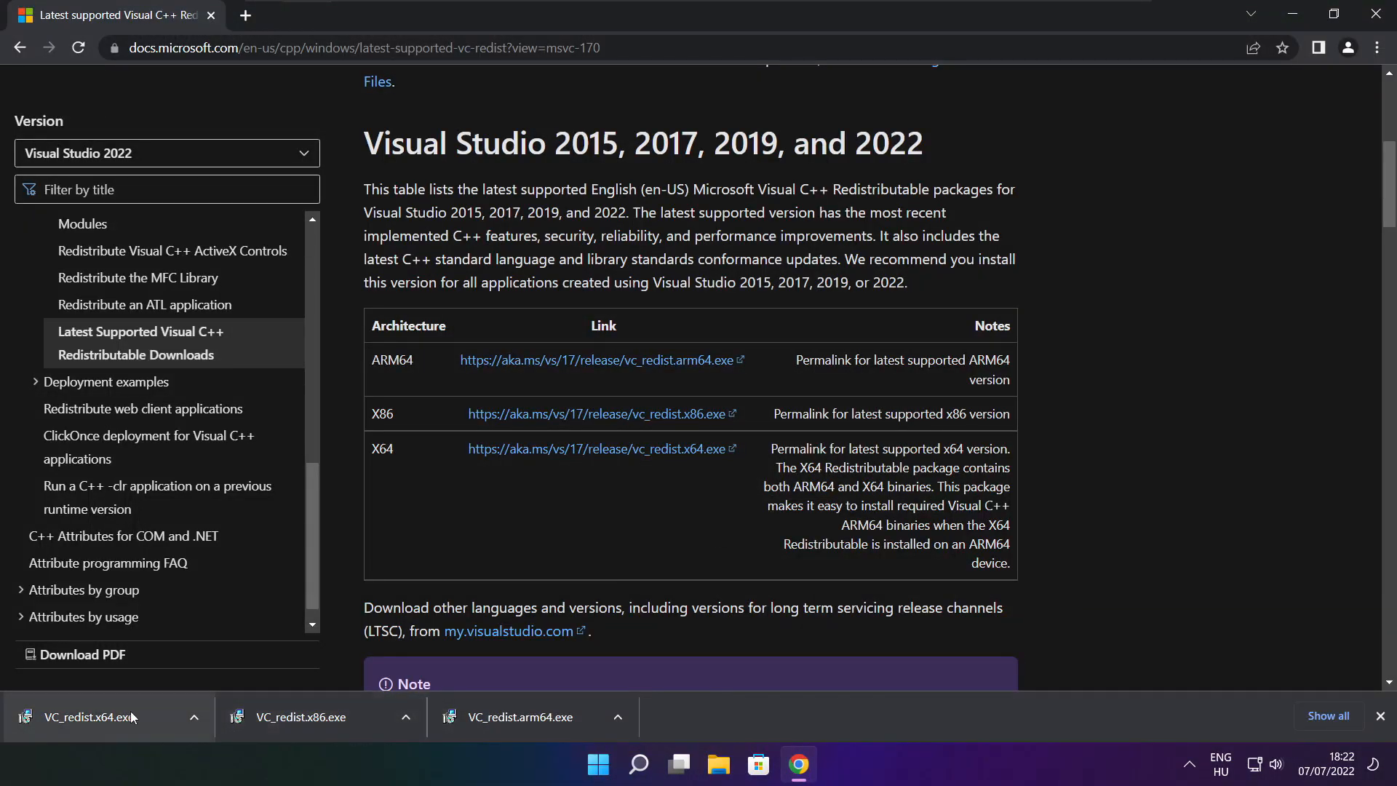
Install the x64 Visual C++ 2015-2022 Redistributable from VC_redist.x64.exe, agreeing to the license terms, and close the setup
{"action": "left_click", "coordinate": [116, 717]}
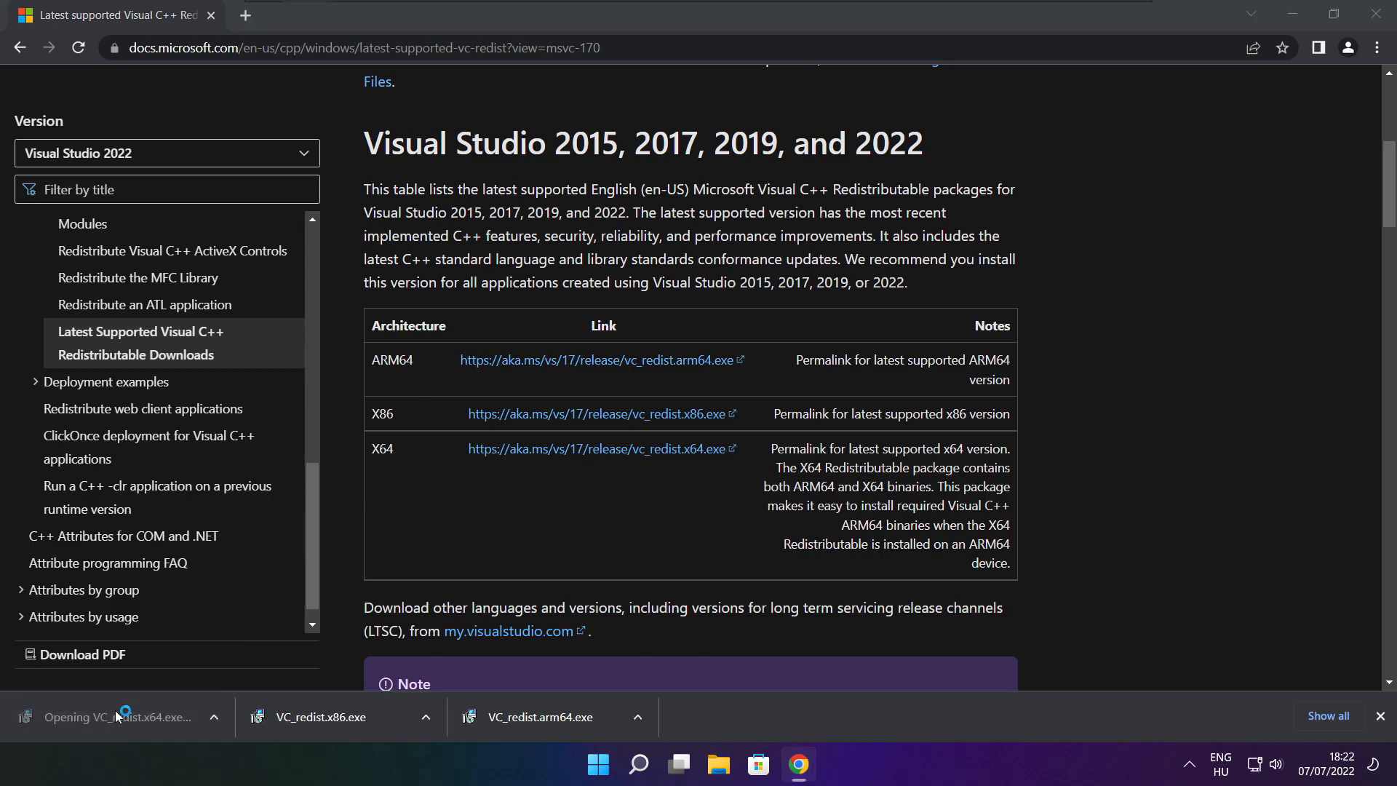
{"action": "left_click_drag", "start_coordinate": [897, 358], "coordinate": [896, 423]}
{"action": "left_click", "coordinate": [499, 459]}
{"action": "left_click", "coordinate": [799, 486]}
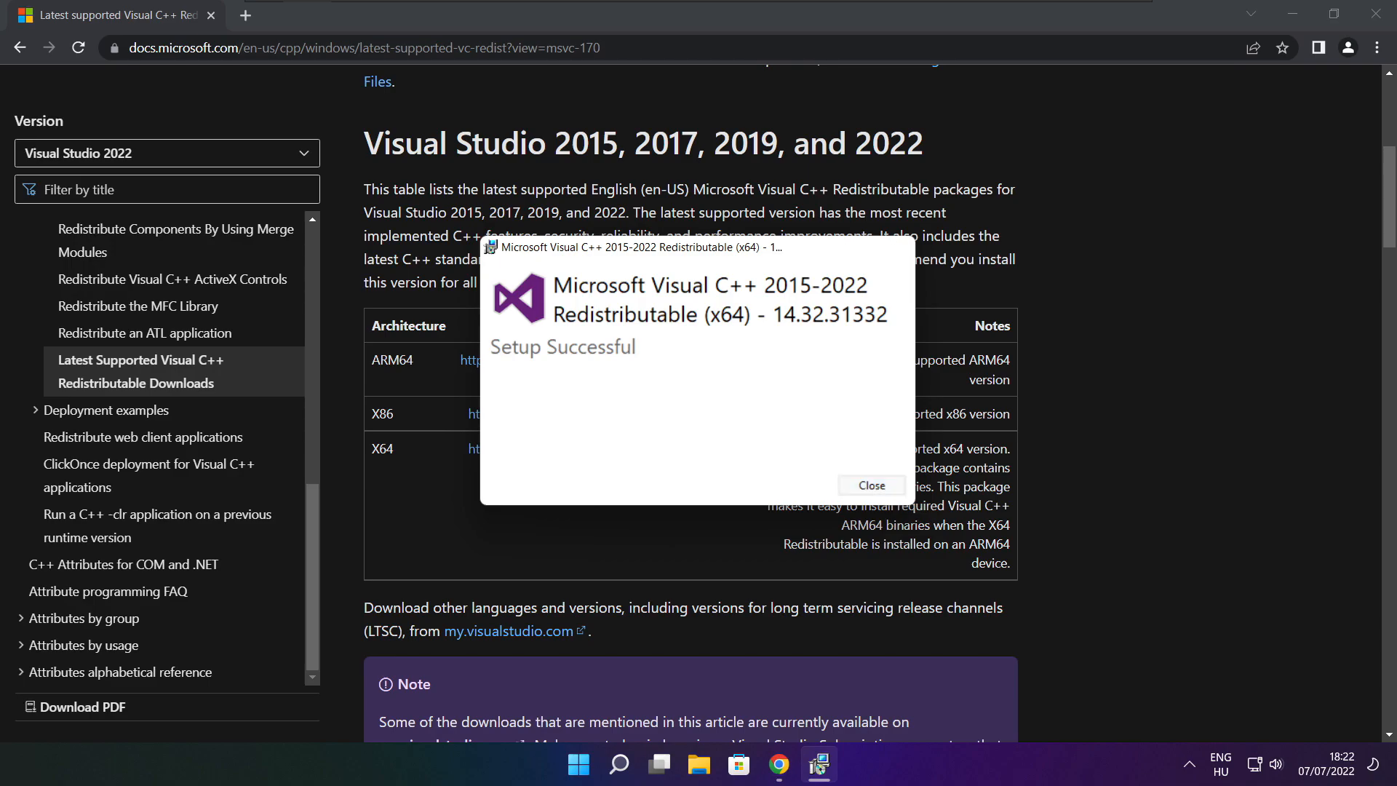
{"action": "left_click", "coordinate": [873, 486]}
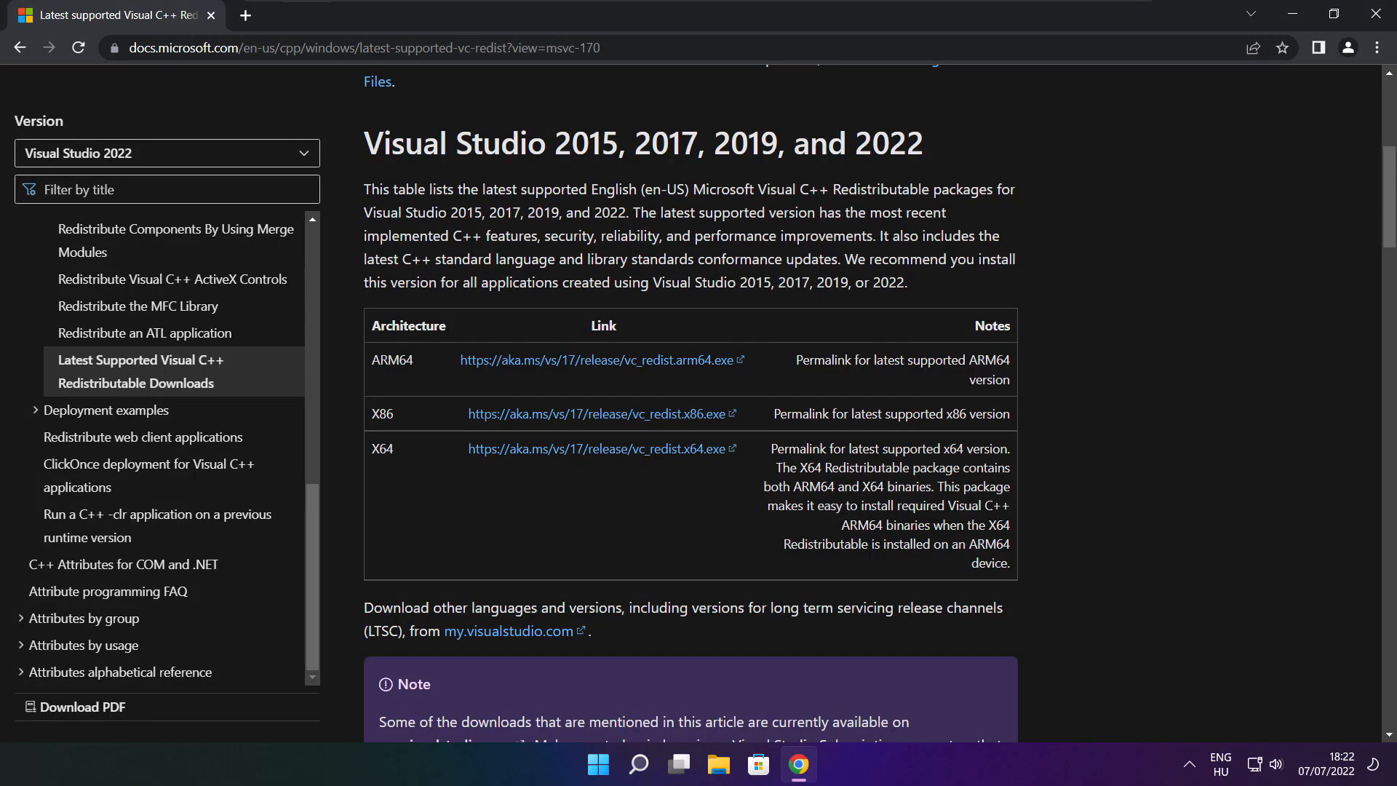
Close the browser and restart the computer
{"action": "left_click", "coordinate": [1377, 16]}
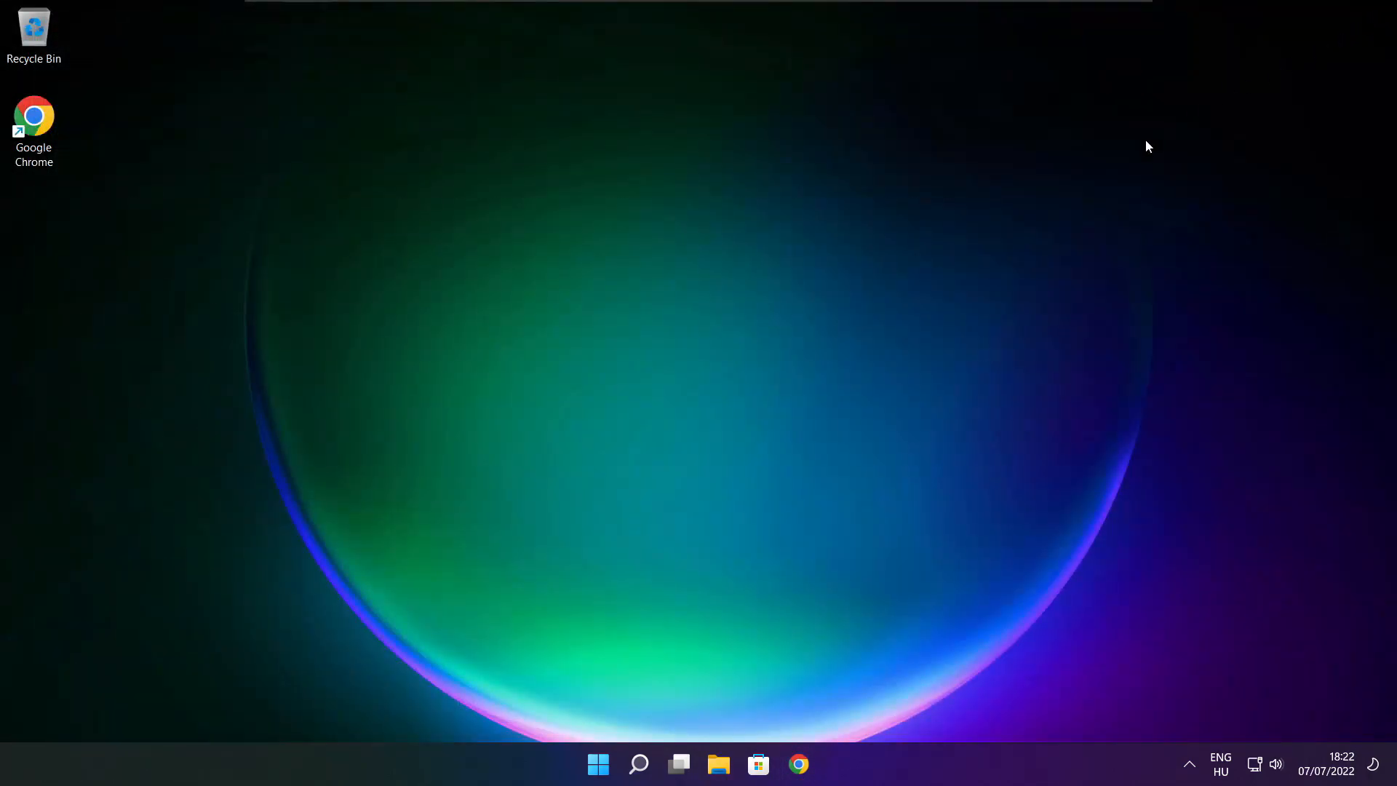
{"action": "left_click", "coordinate": [598, 766]}
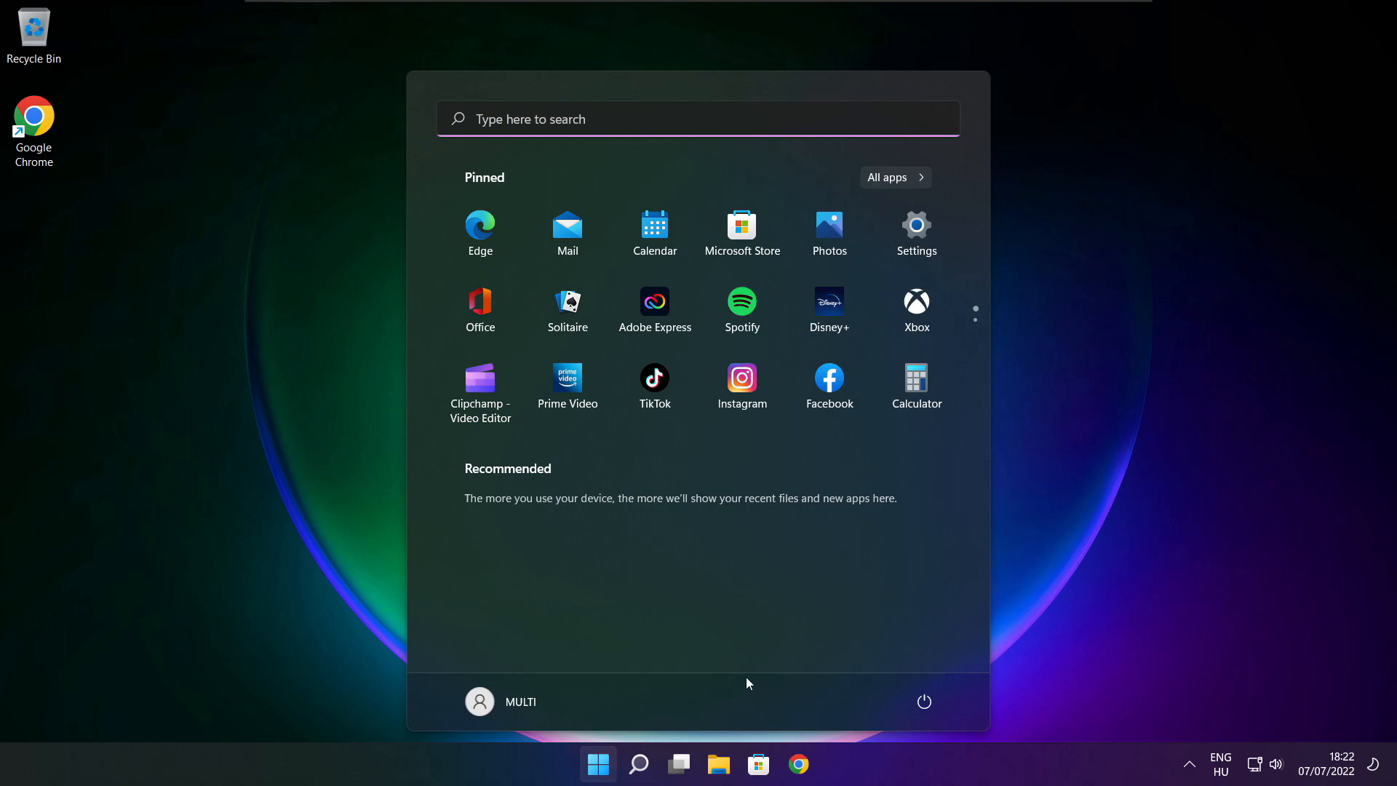
{"action": "left_click", "coordinate": [923, 706]}
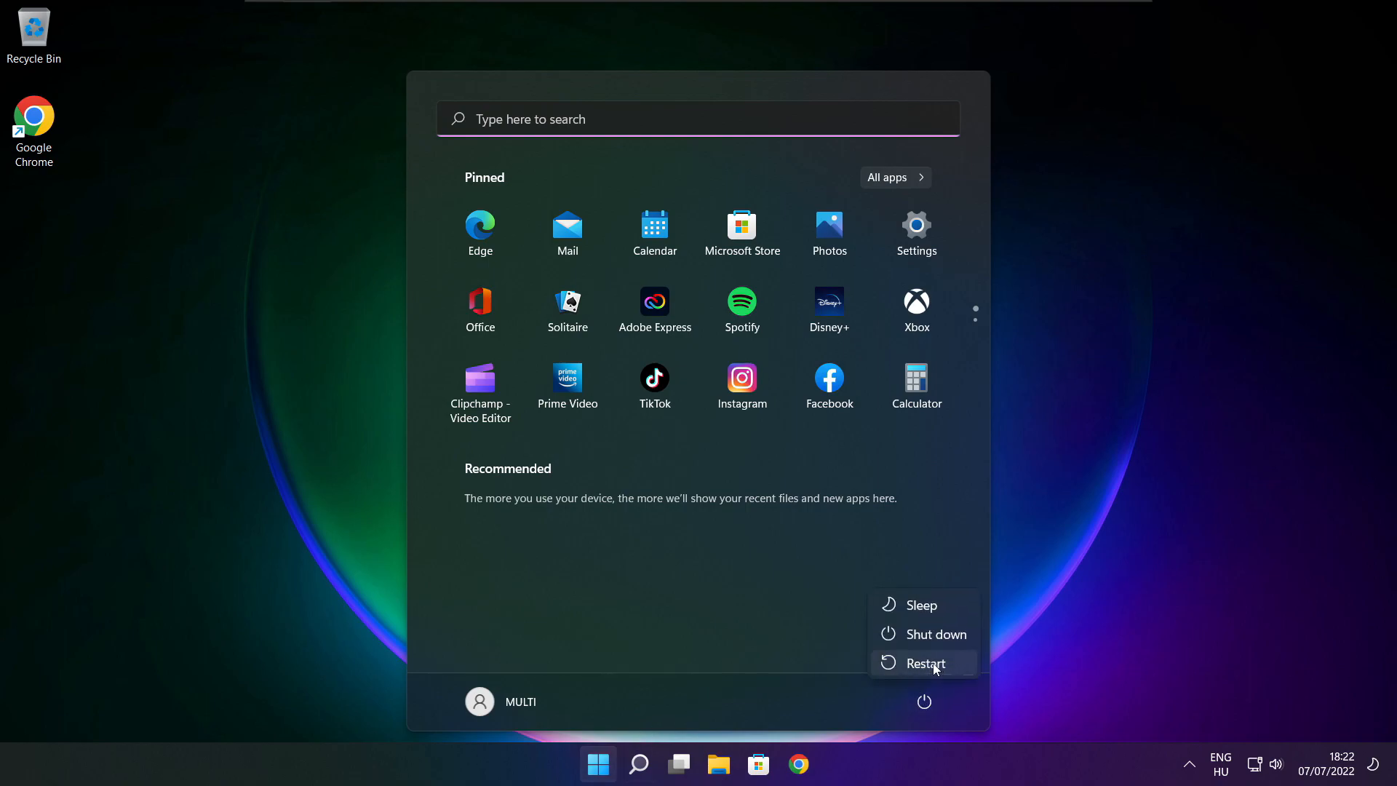
{"action": "left_click", "coordinate": [934, 665]}
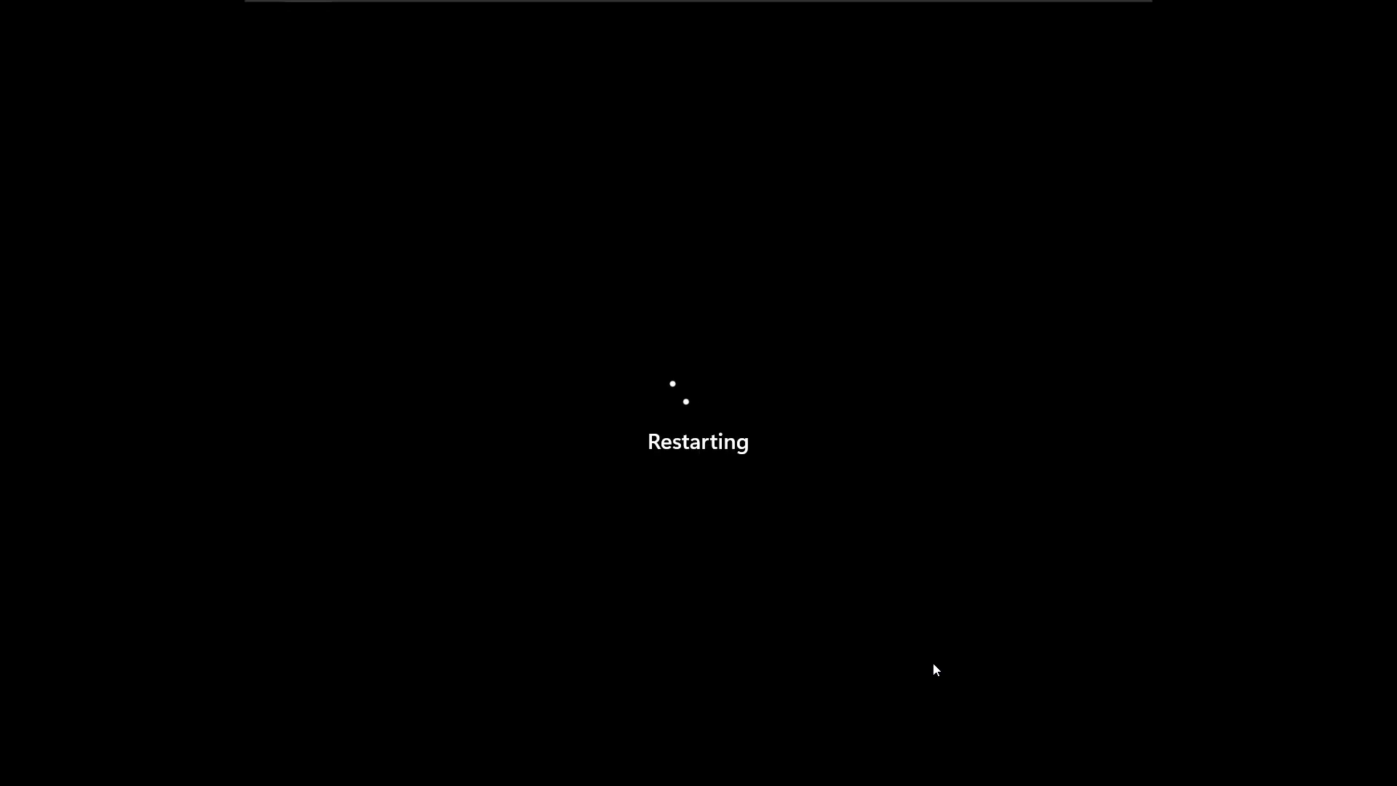